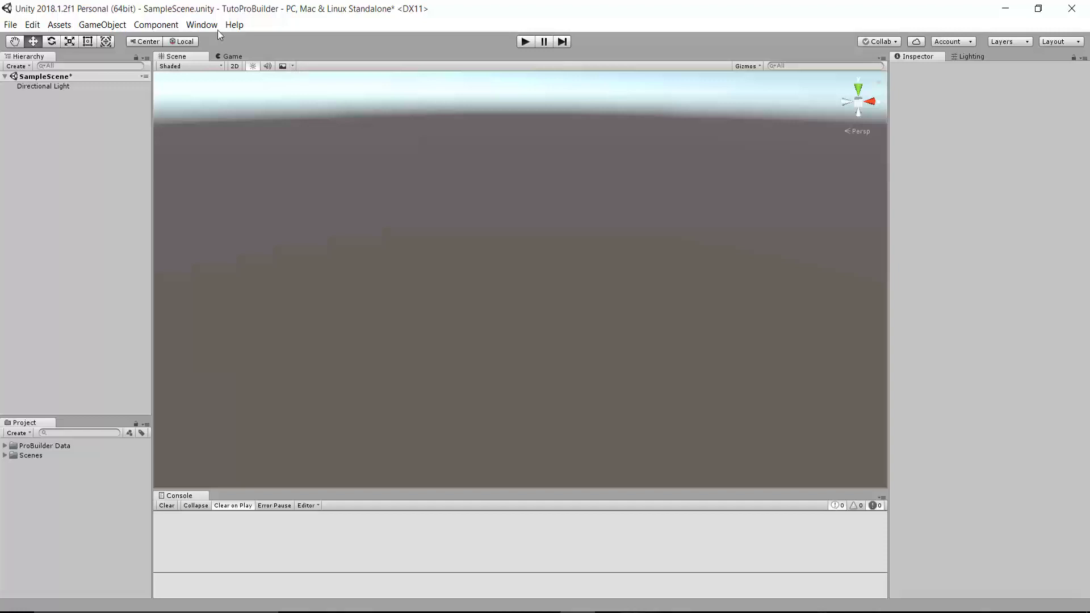
Install ProBuilder 3.0.9 from the Package Manager's All list, then close the window.
click(202, 25)
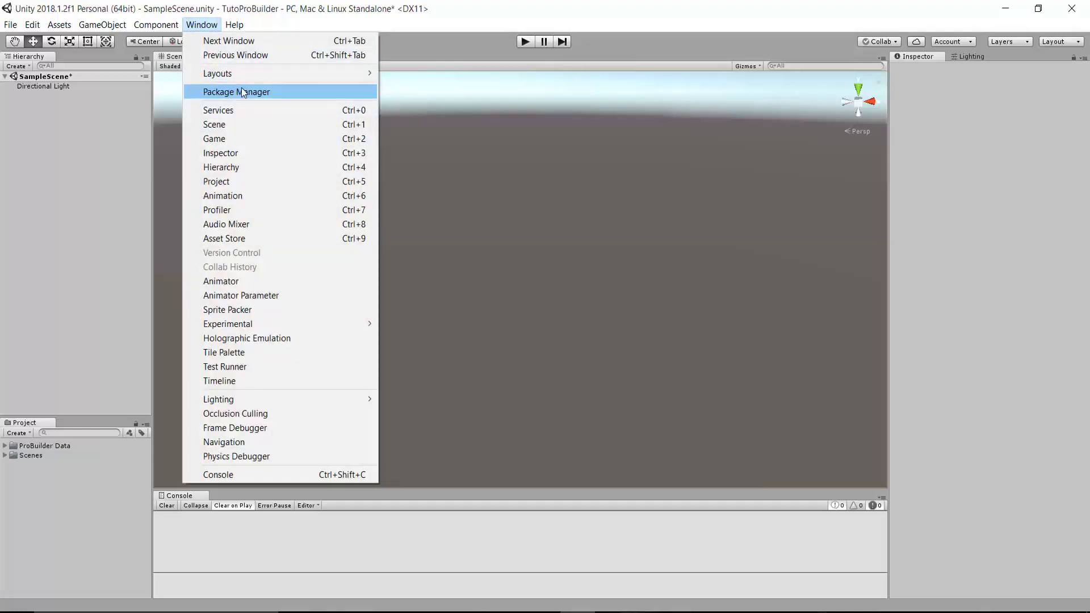
click(243, 92)
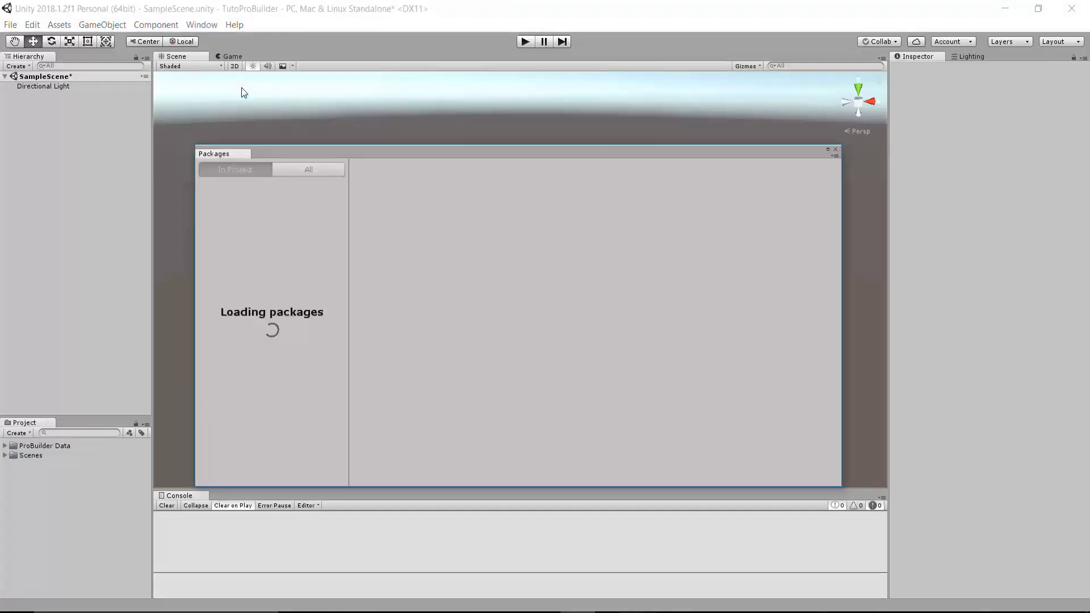
click(301, 169)
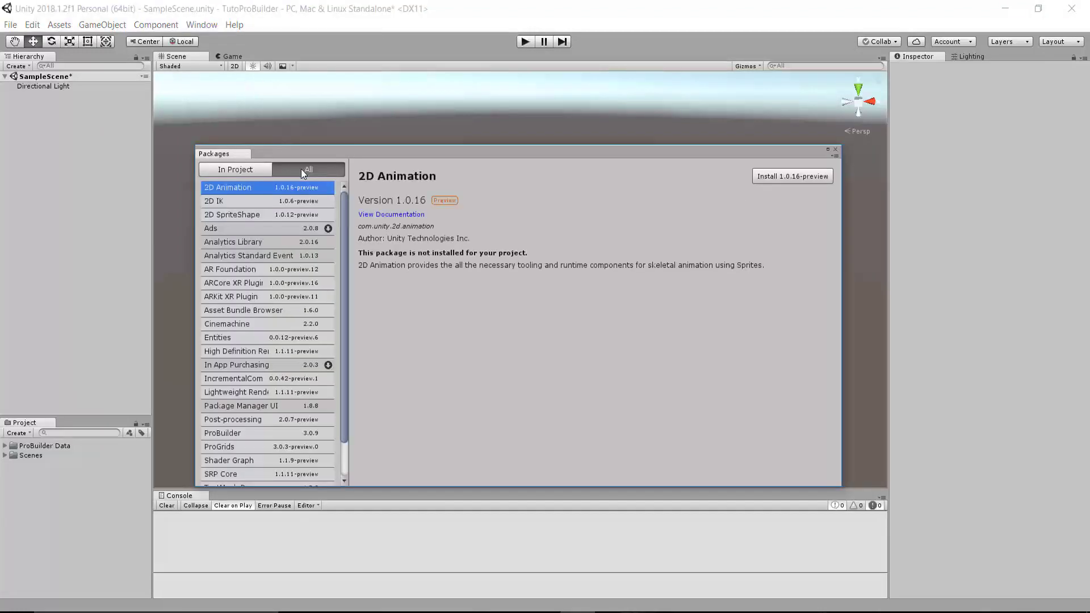
click(227, 428)
click(810, 175)
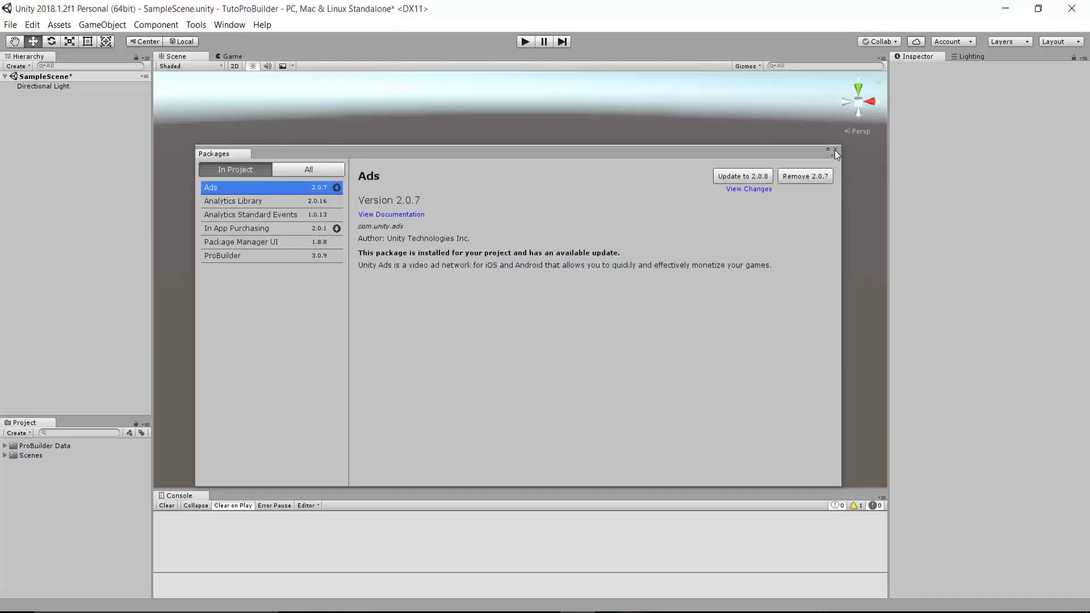
click(835, 149)
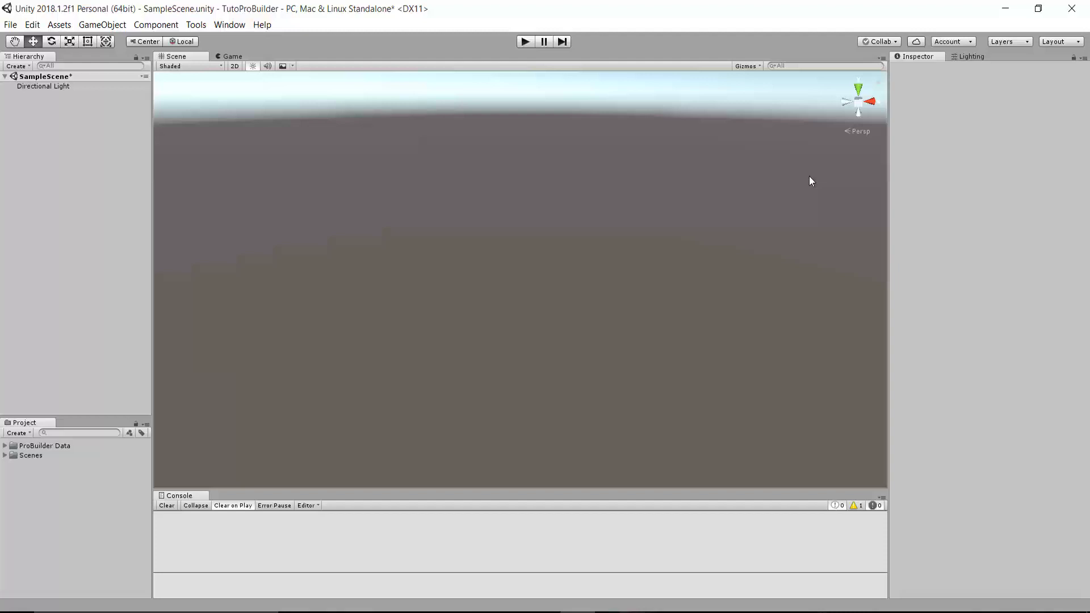
Close the Hierarchy, Project and Console tabs.
right_click(32, 57)
click(74, 100)
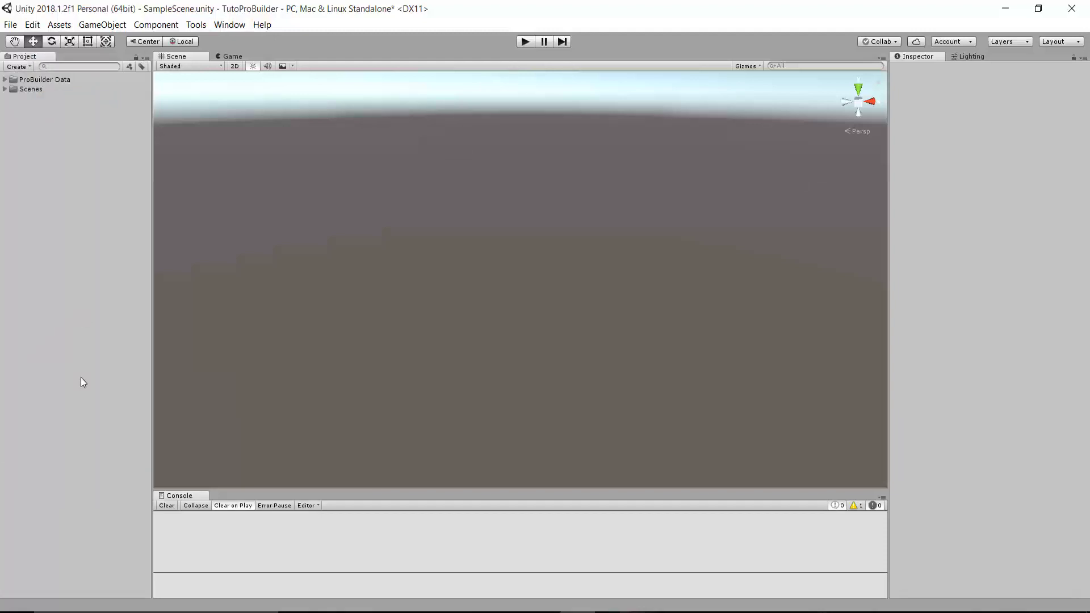
right_click(22, 58)
click(66, 125)
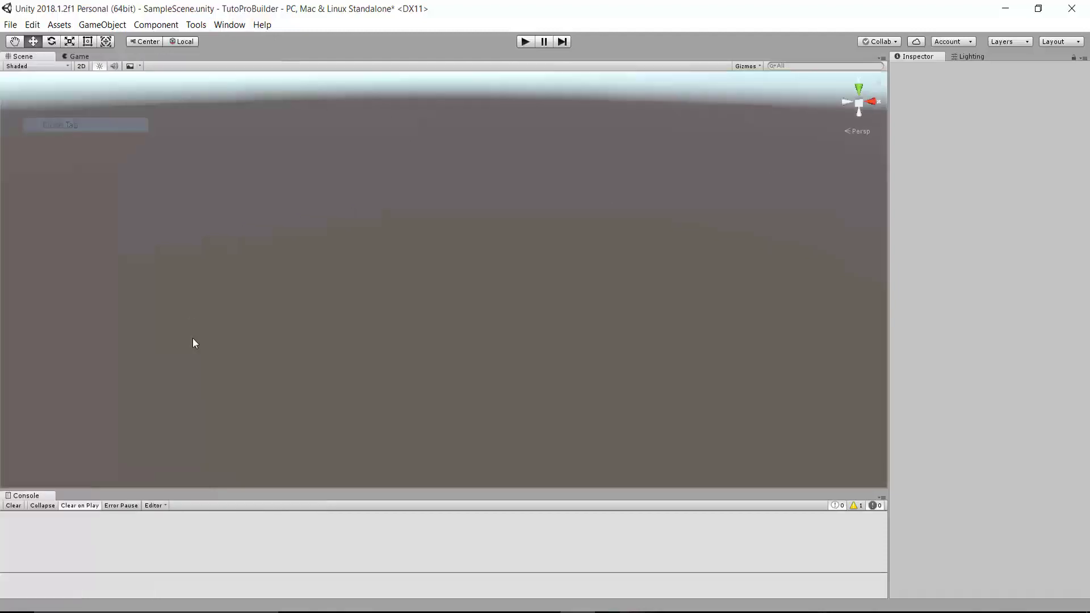
right_click(40, 496)
click(80, 579)
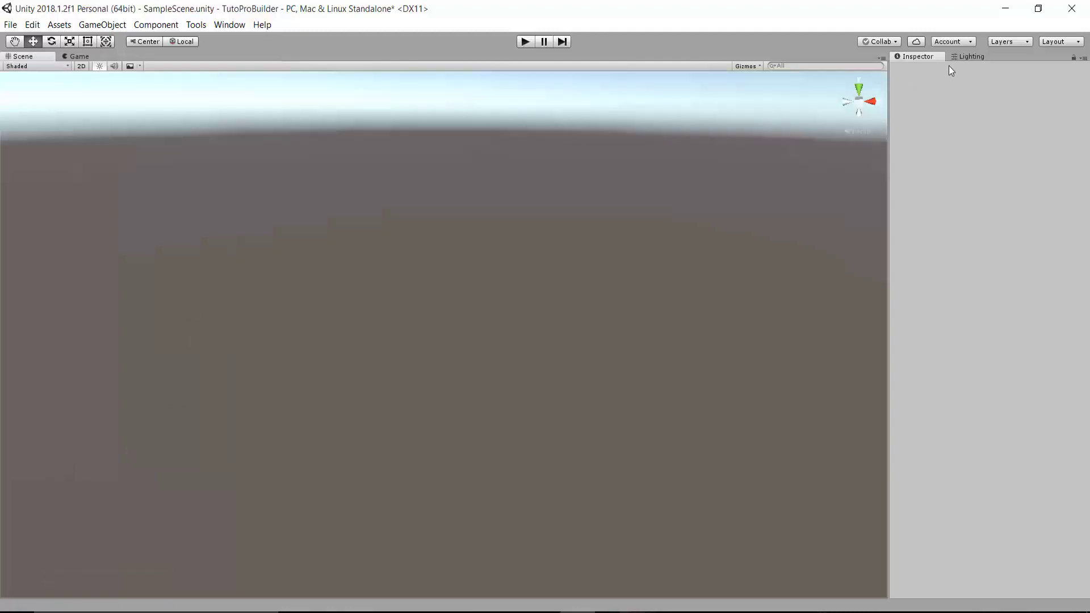
Close the Inspector, Lighting and Game tabs, then tilt the Scene view toward the sky.
right_click(936, 63)
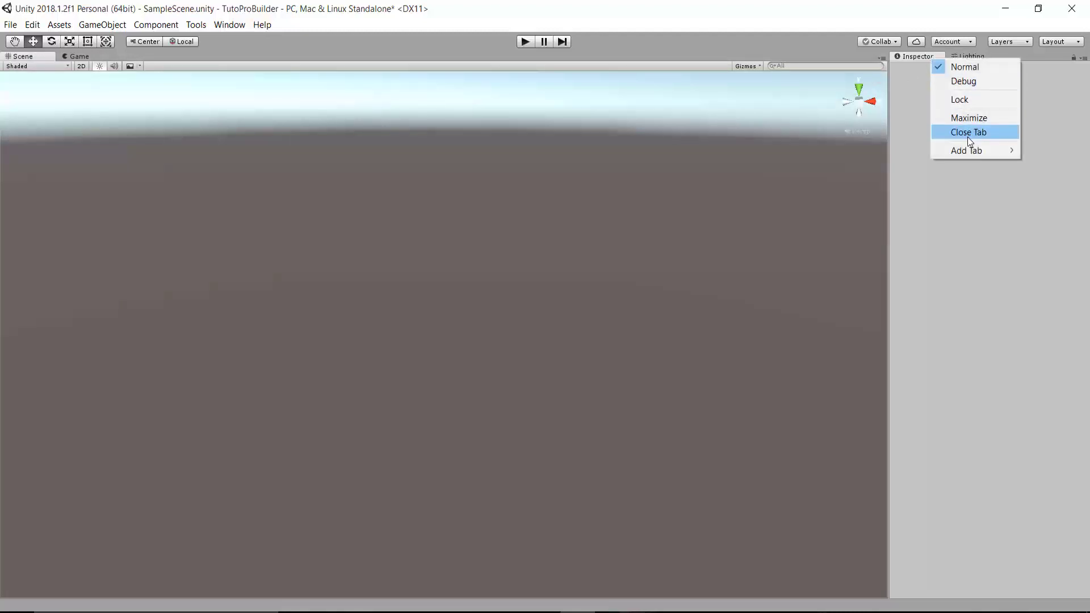
click(967, 132)
right_click(939, 55)
click(976, 78)
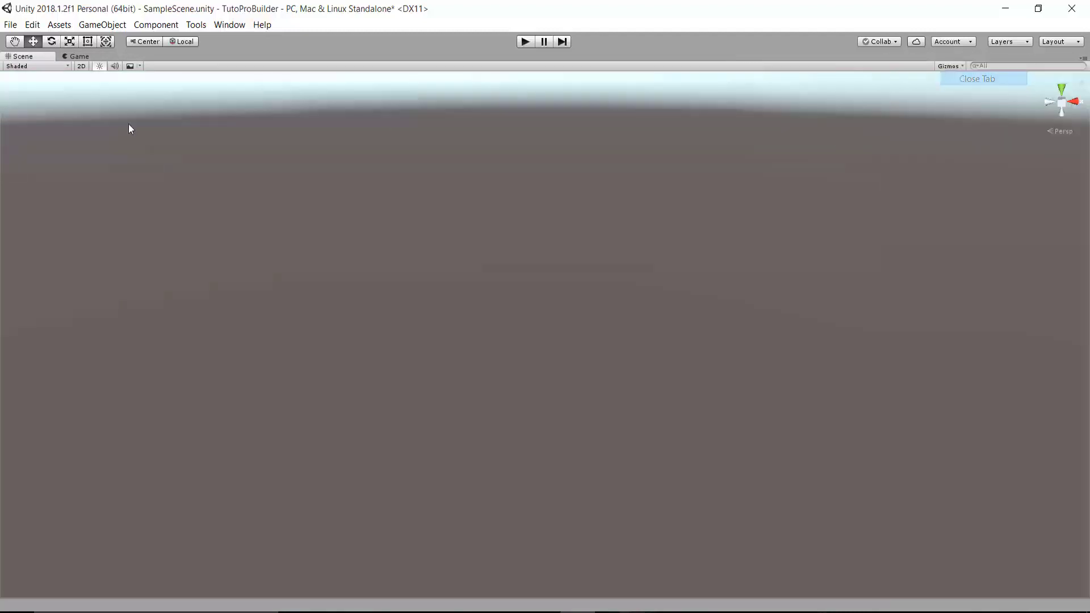
right_click(92, 63)
click(128, 110)
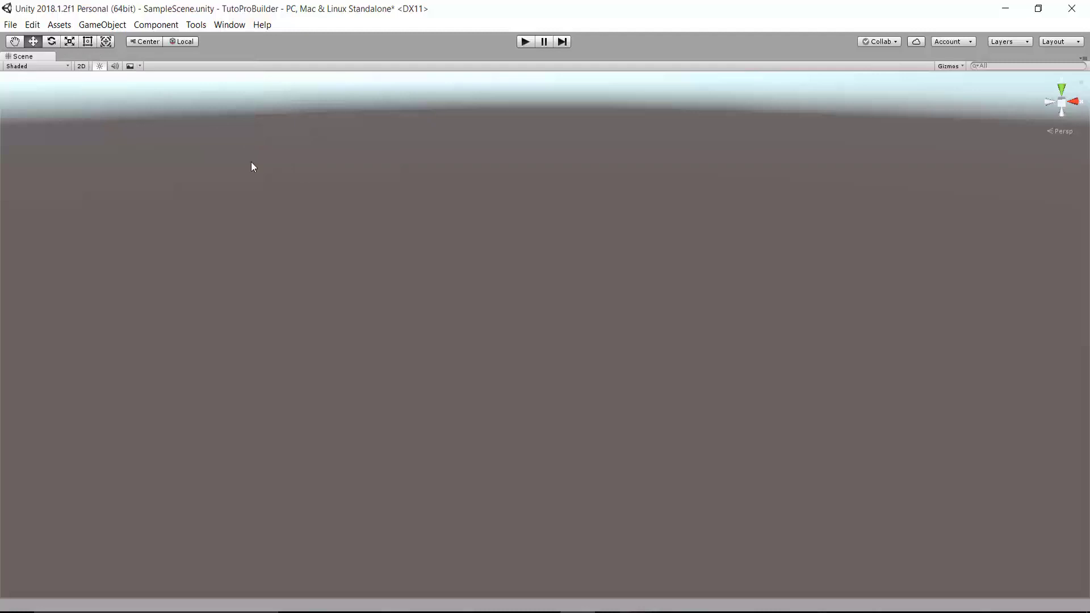
right_drag(461, 146, 470, 75)
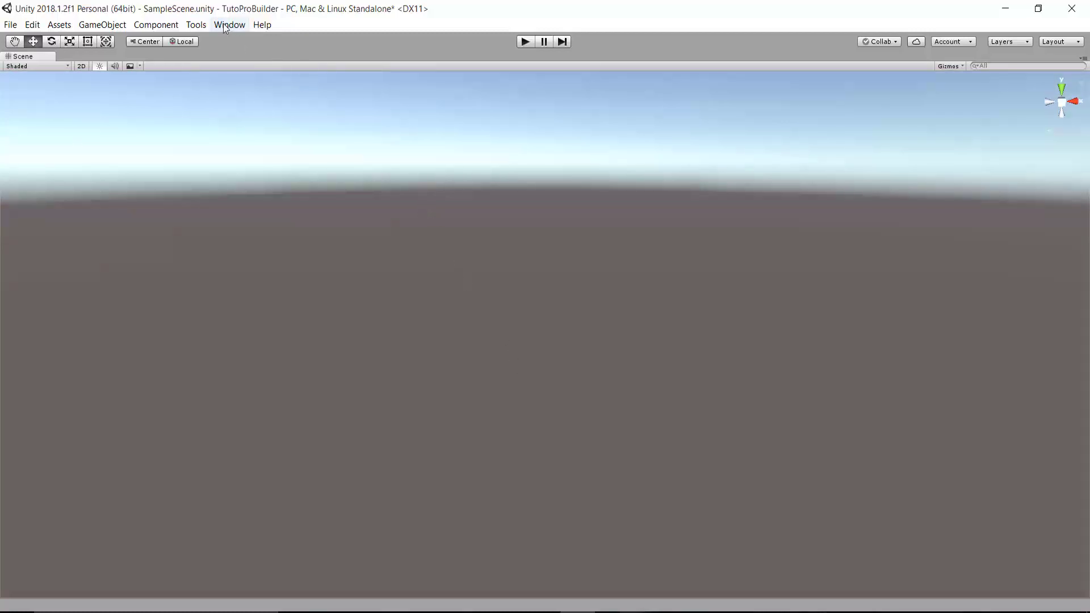
Open the ProBuilder Window from Tools > ProBuilder and dock it on the left.
click(196, 25)
mouse_move(217, 40)
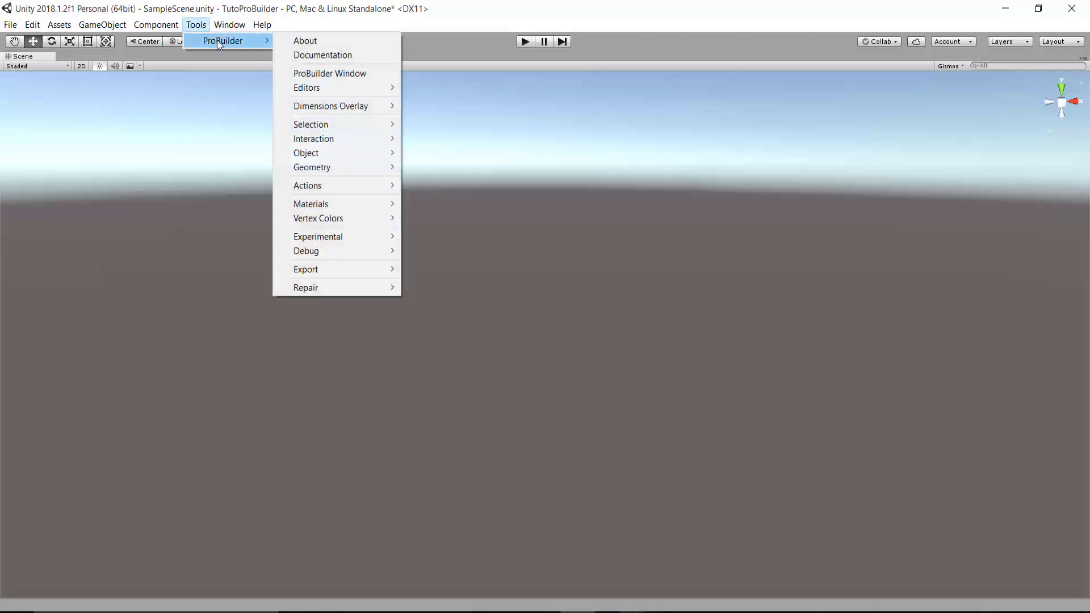
click(332, 73)
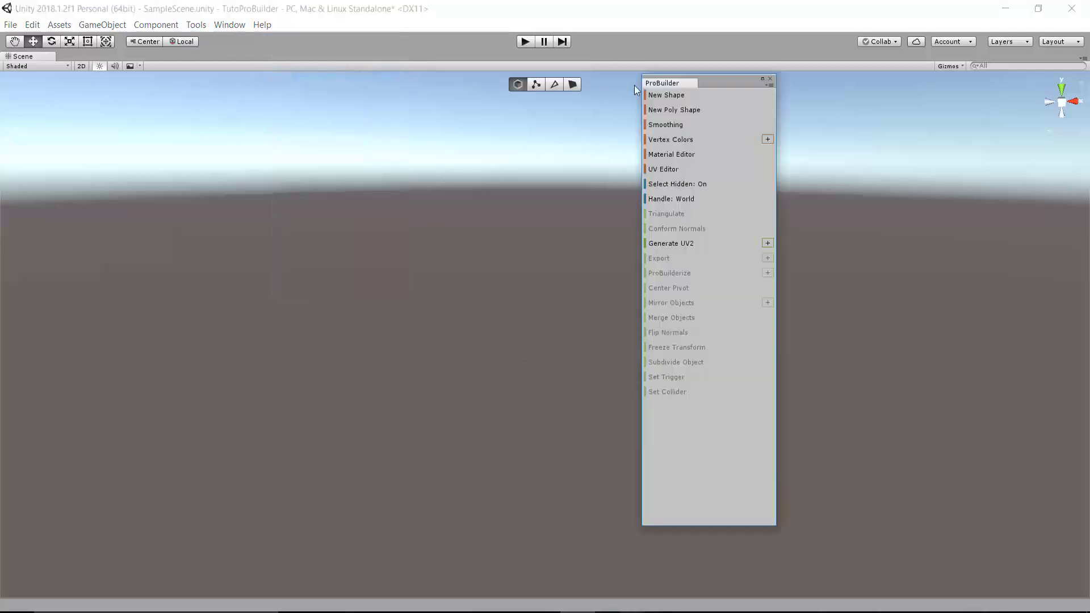
drag(729, 83, 97, 101)
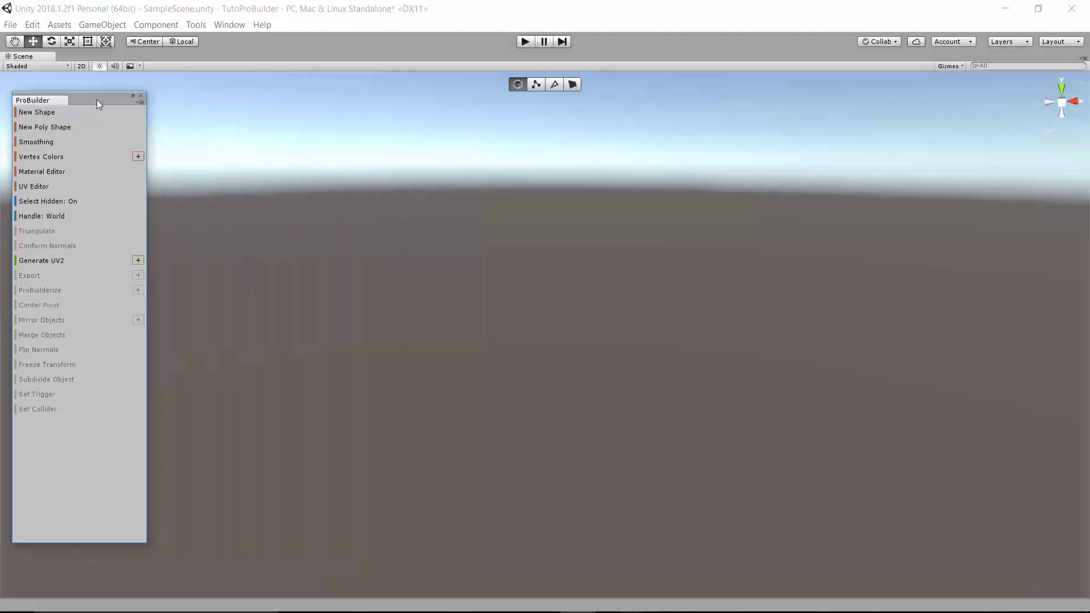
Switch ProBuilder to icon mode, narrow it to two columns, and make it a taller floating window.
right_click(84, 463)
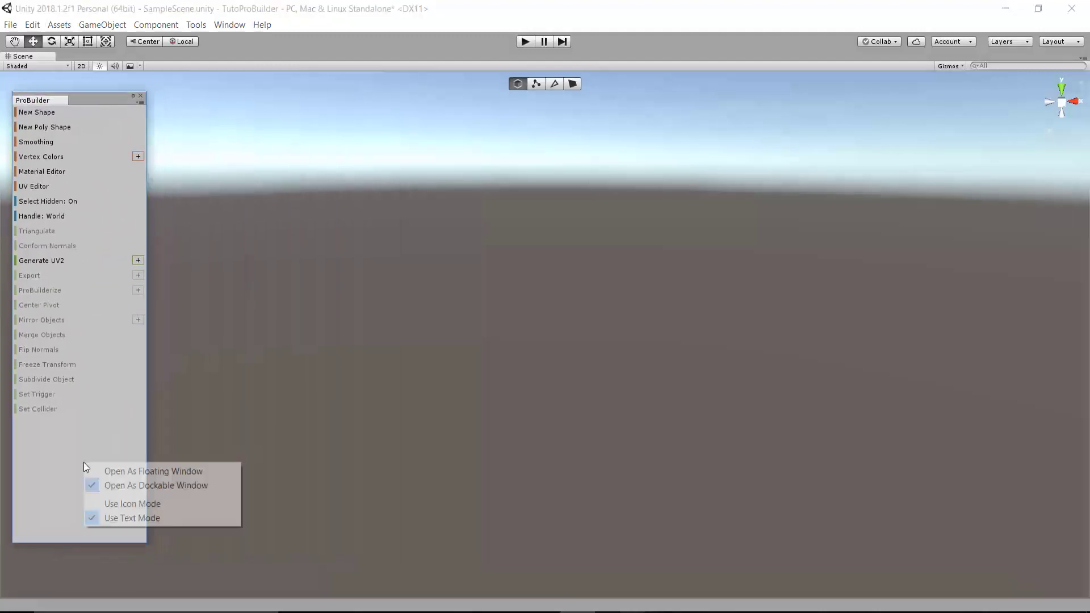
click(131, 506)
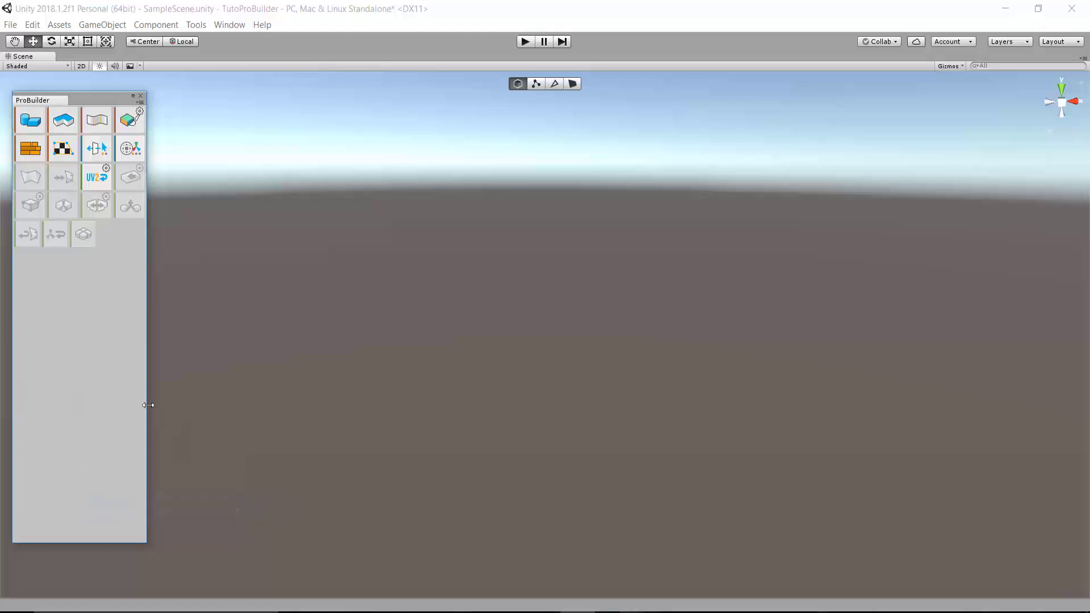
drag(148, 405, 82, 409)
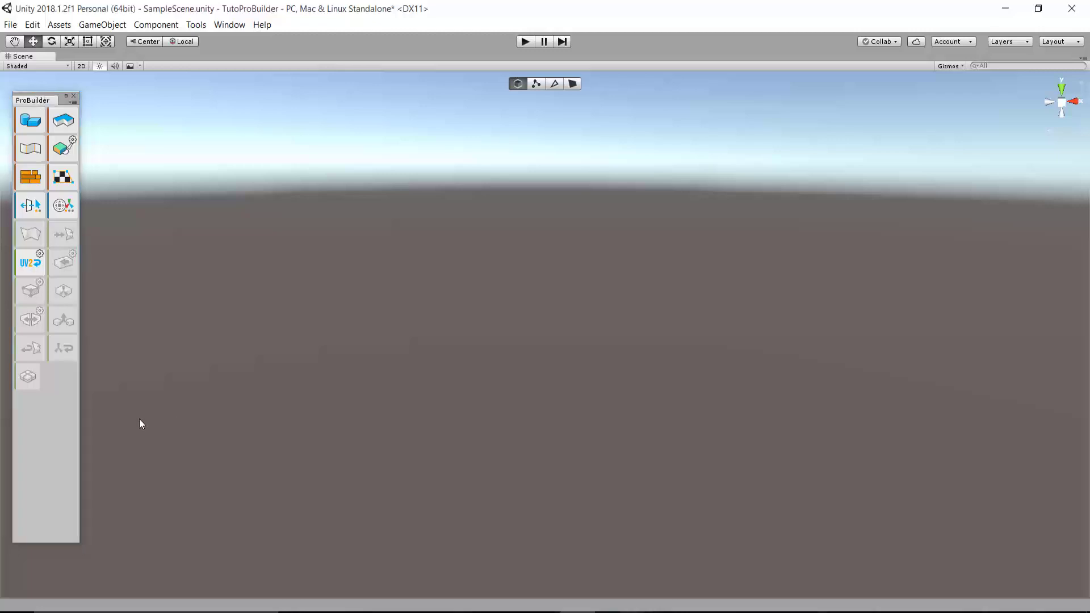
right_click(66, 424)
click(112, 436)
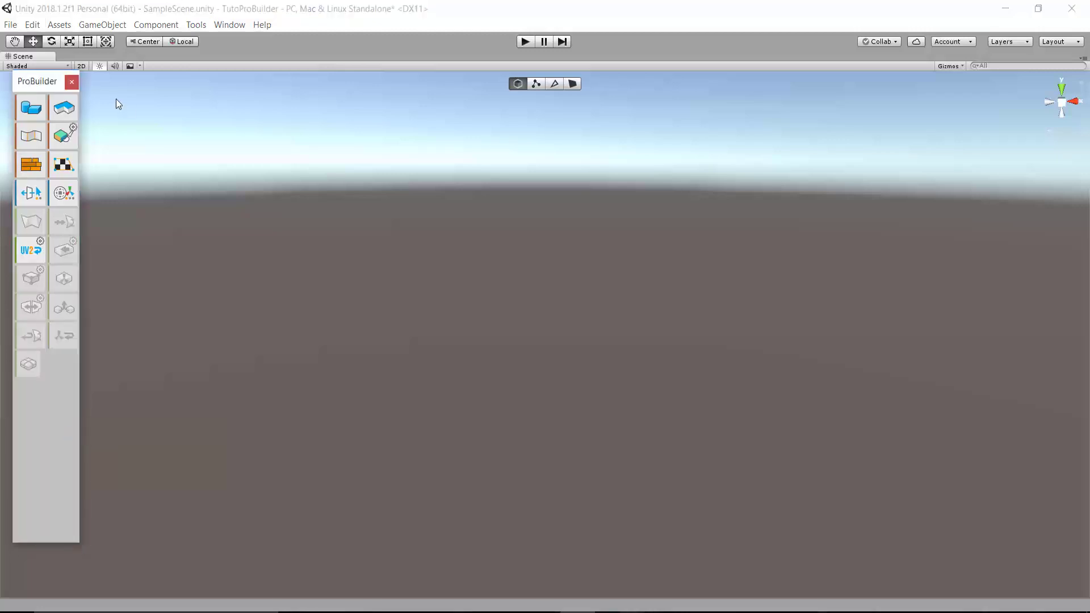
drag(38, 88, 33, 93)
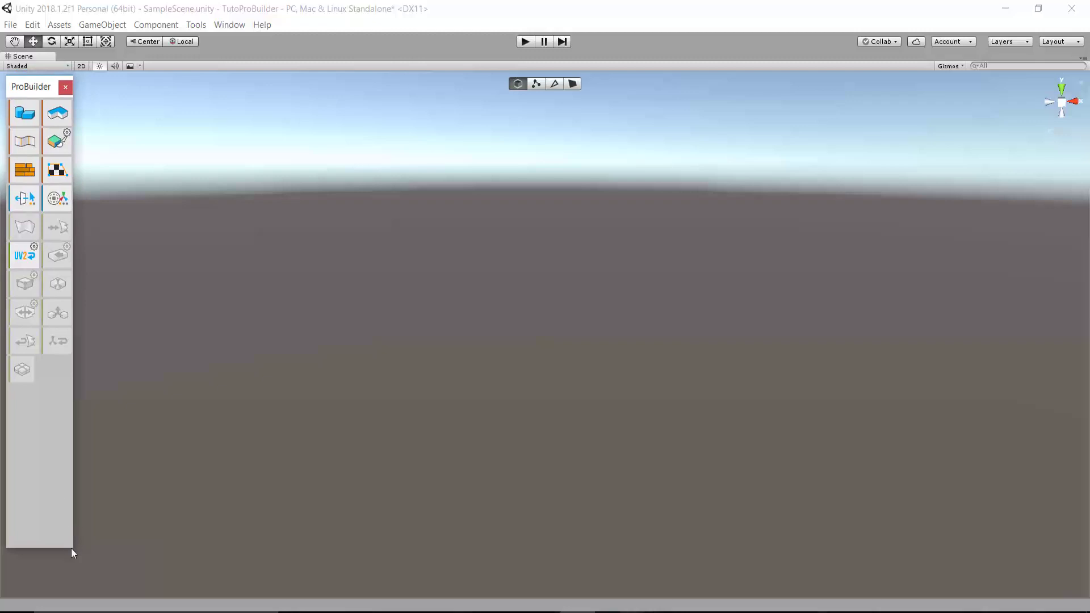
drag(74, 548, 71, 591)
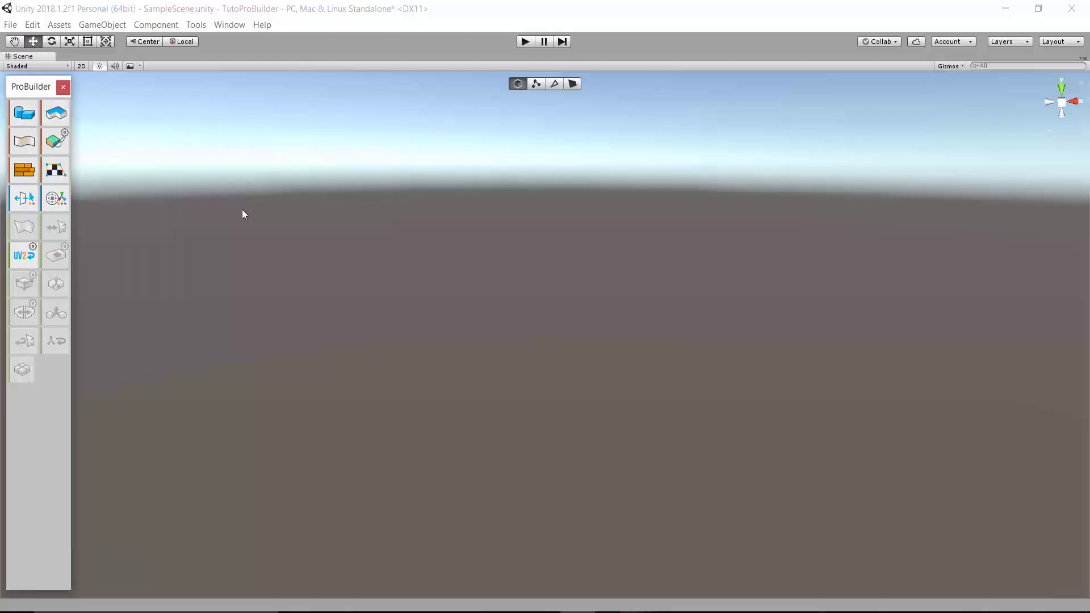
Start the New Shape Tool with Cylinder selected and frame its preview in the view.
click(23, 113)
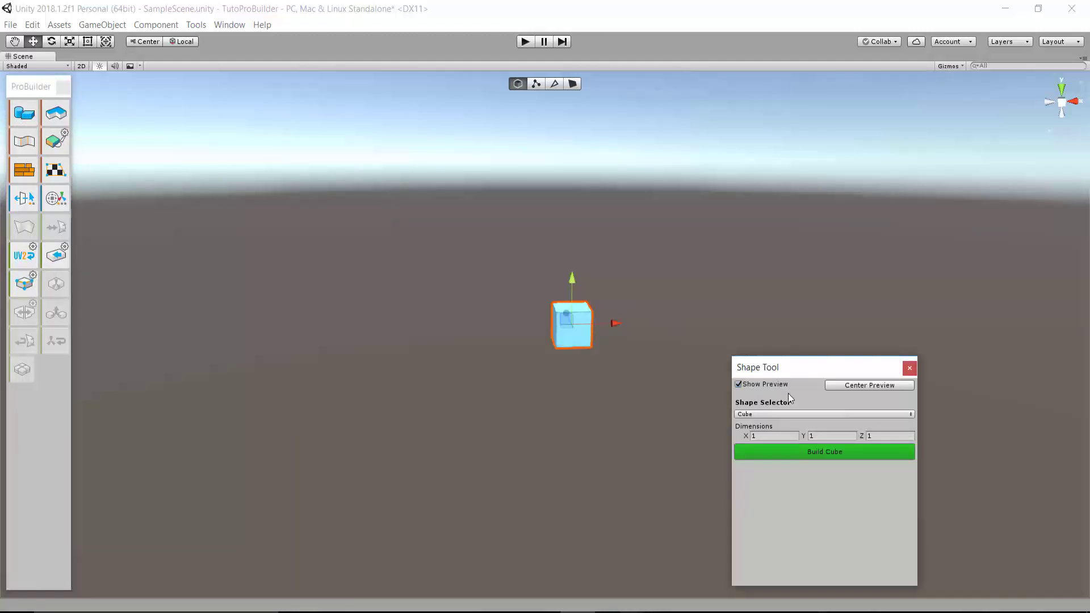
click(786, 412)
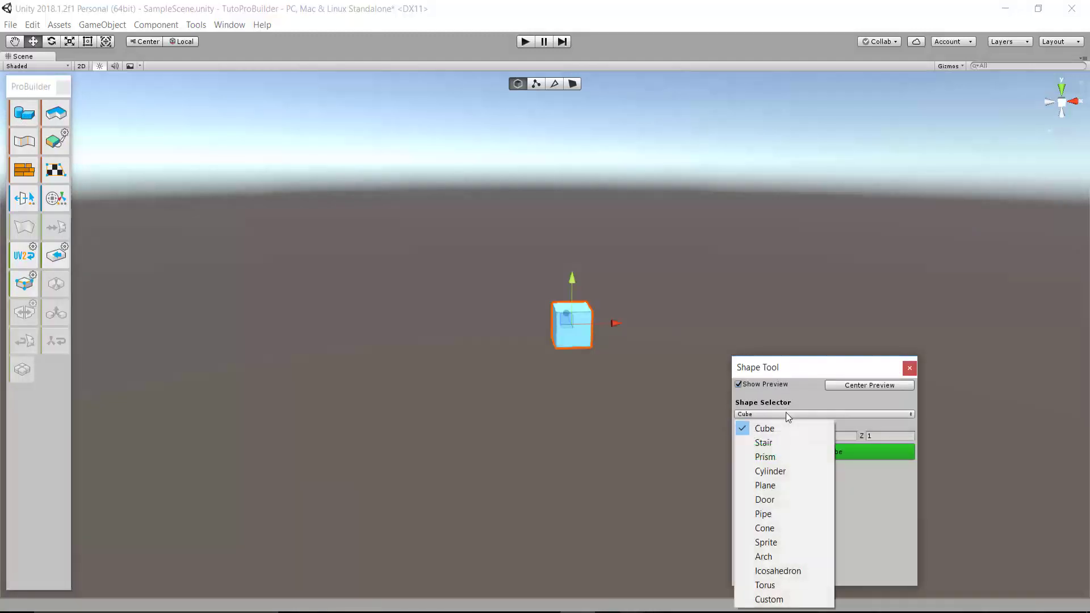
click(782, 472)
key(f)
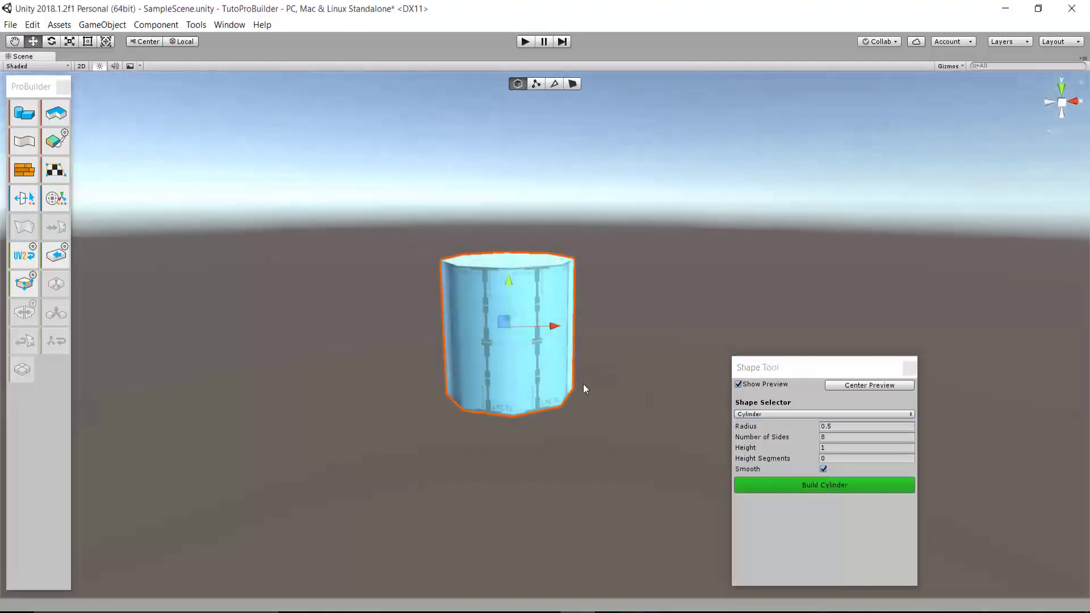
right_drag(591, 366, 590, 375)
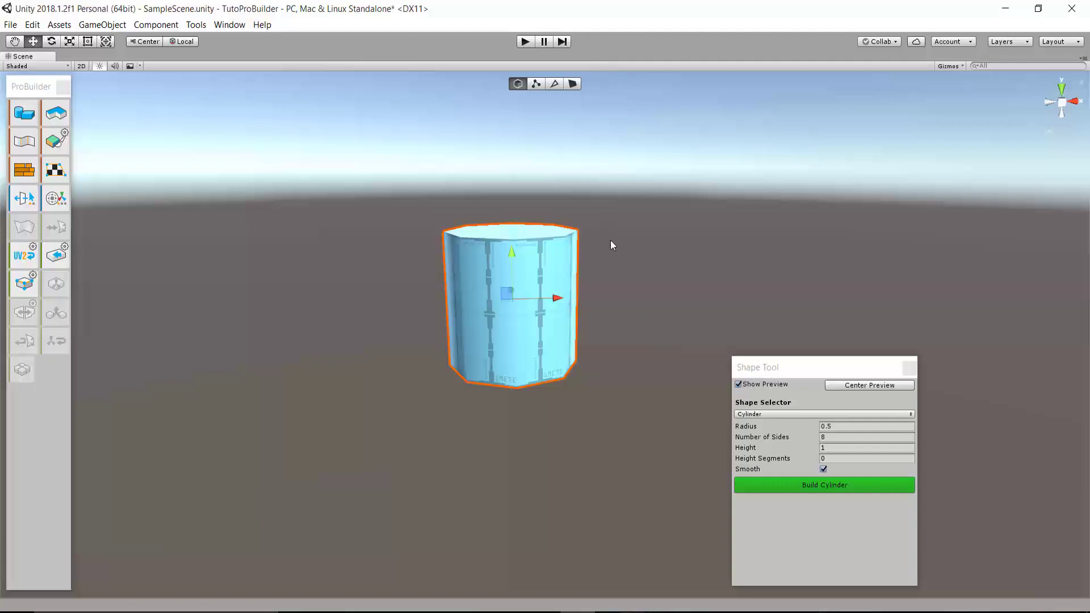
middle_drag(618, 264, 521, 281)
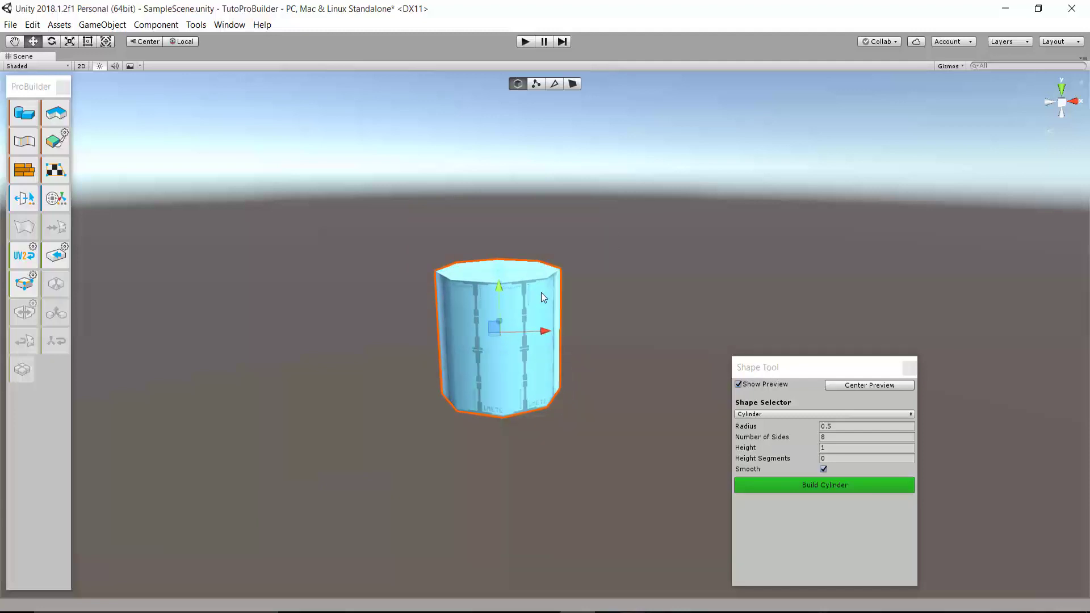
mouse_move(580, 271)
middle_down()
mouse_move(573, 222)
mouse_move(575, 259)
middle_up()
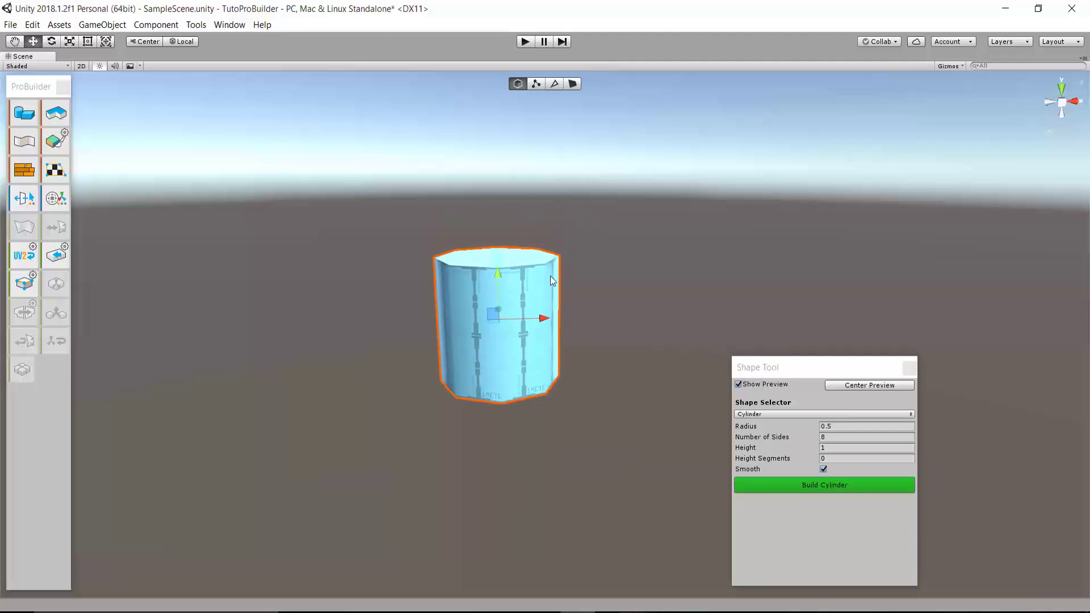
click(795, 402)
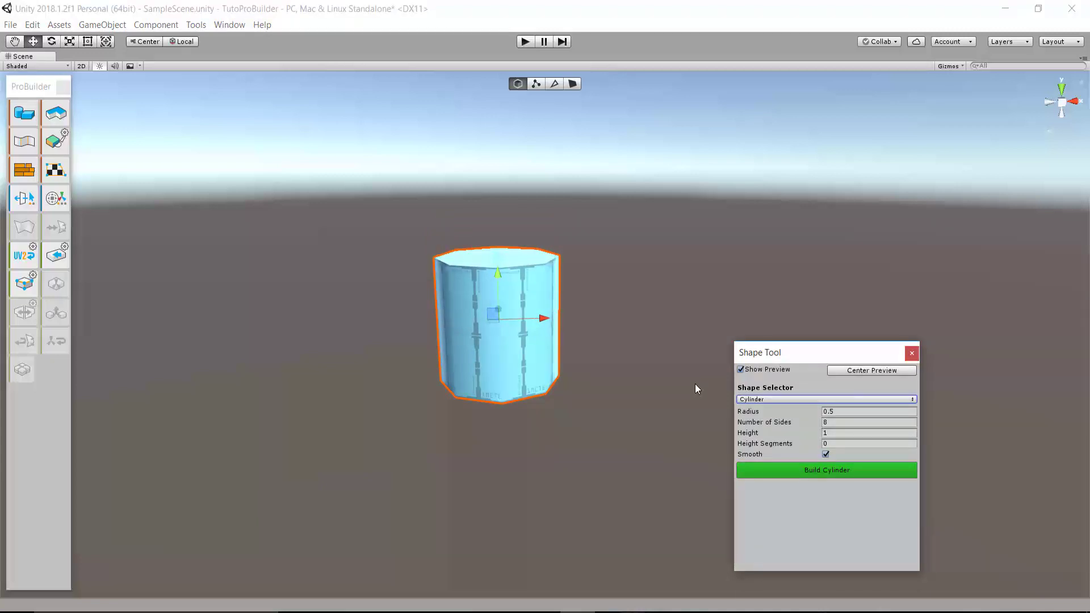
Set the cylinder to radius 0.35 with 16 sides and turn Smooth off.
click(849, 412)
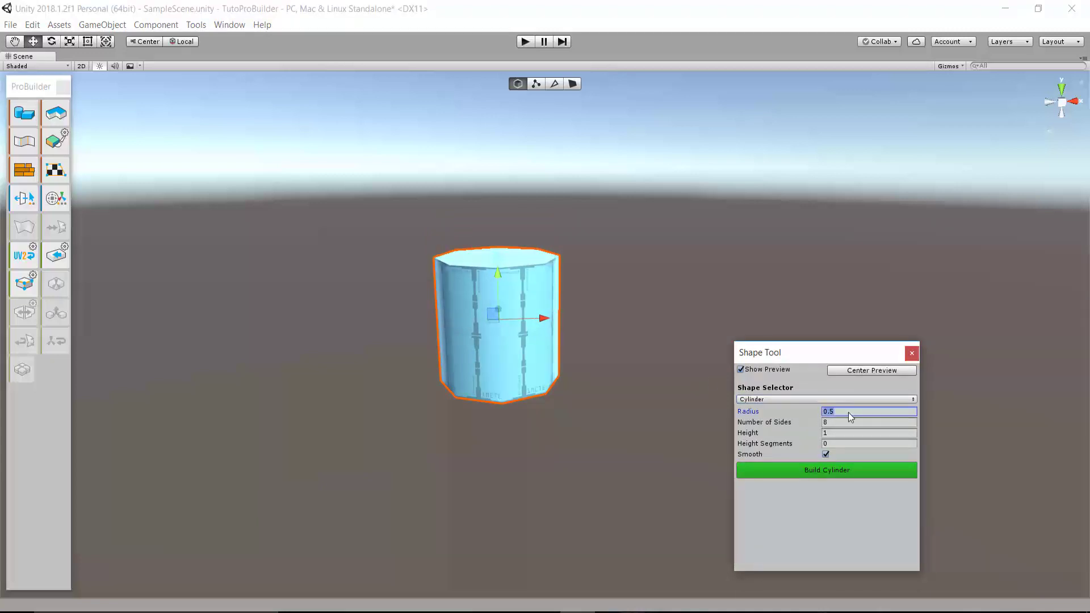
text(0.35)
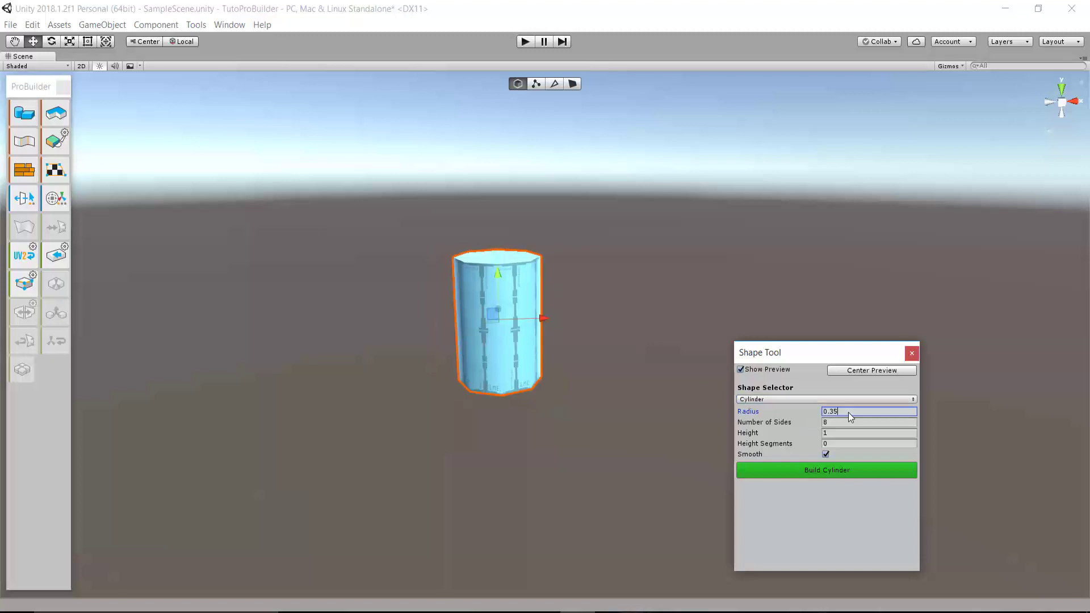
click(844, 421)
text(16)
click(832, 434)
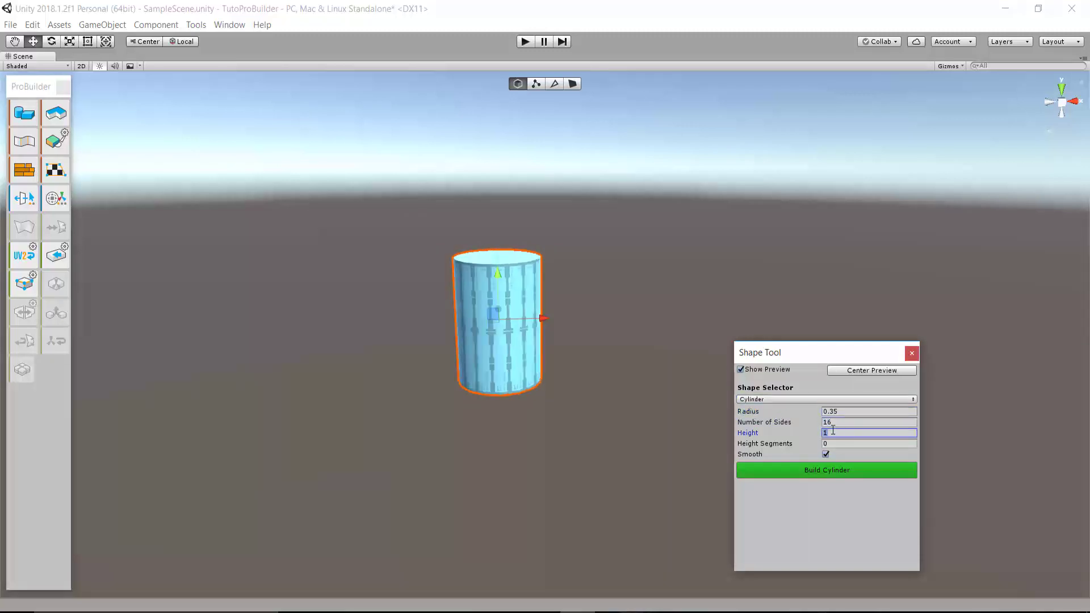
click(772, 443)
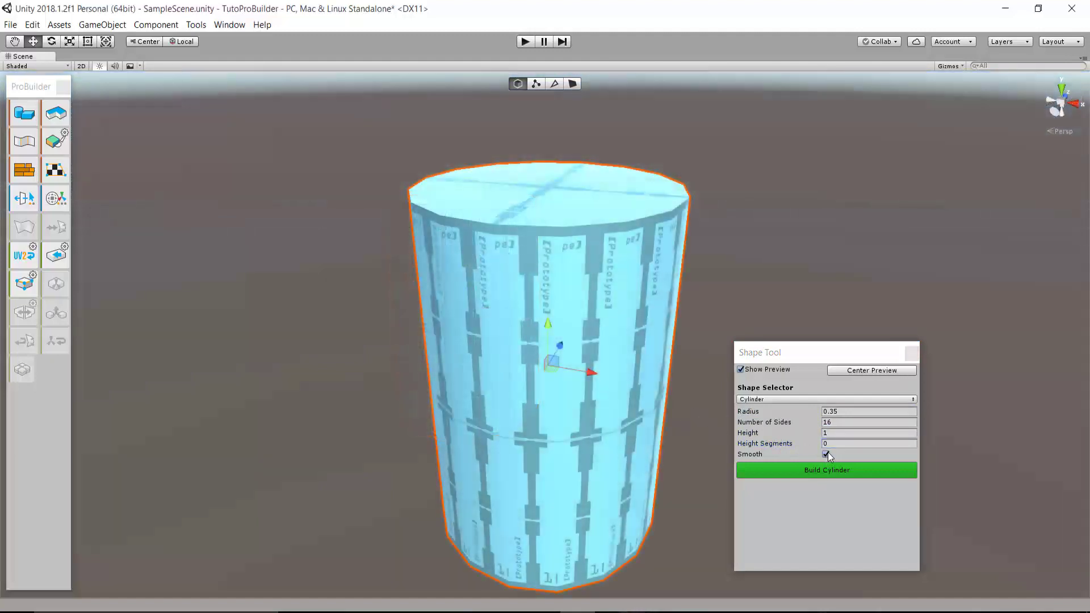
click(826, 455)
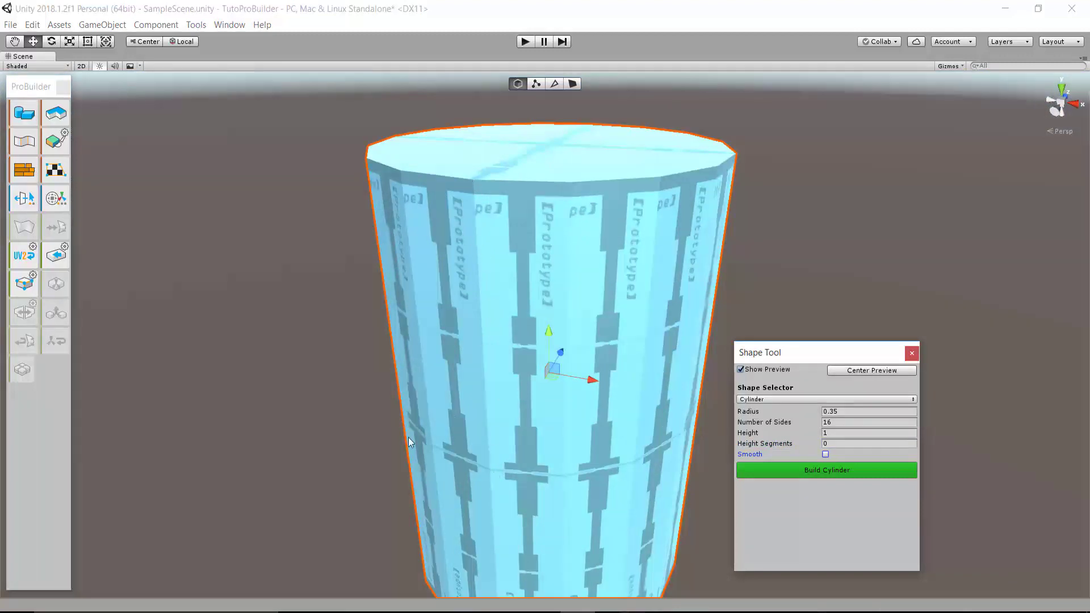
Build the cylinder, close the Shape Tool, and switch to Face Selection mode.
scroll(546, 210, down, 3)
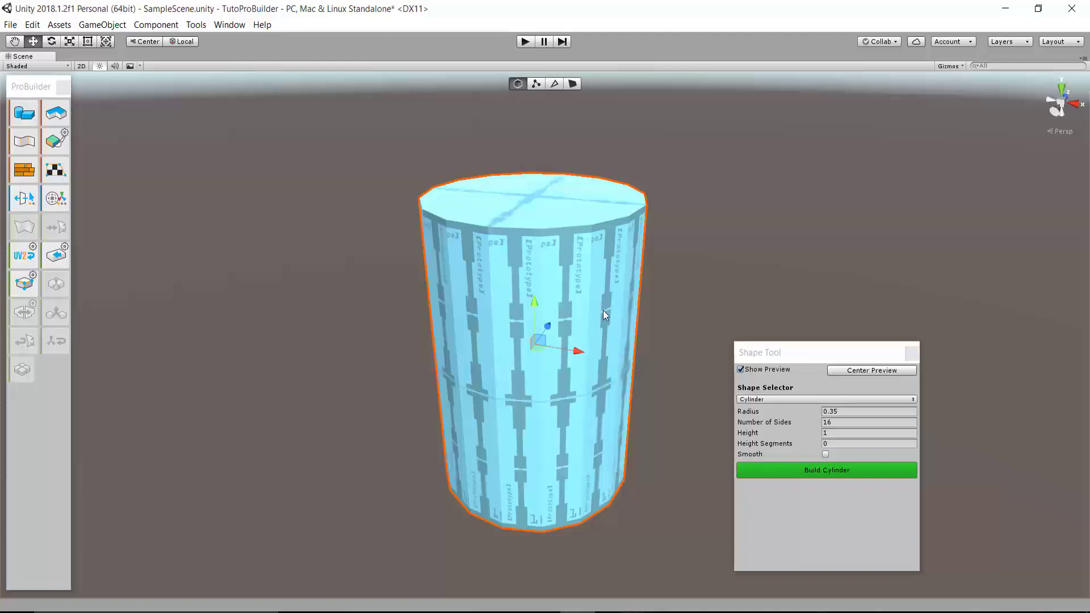
scroll(583, 359, down, 3)
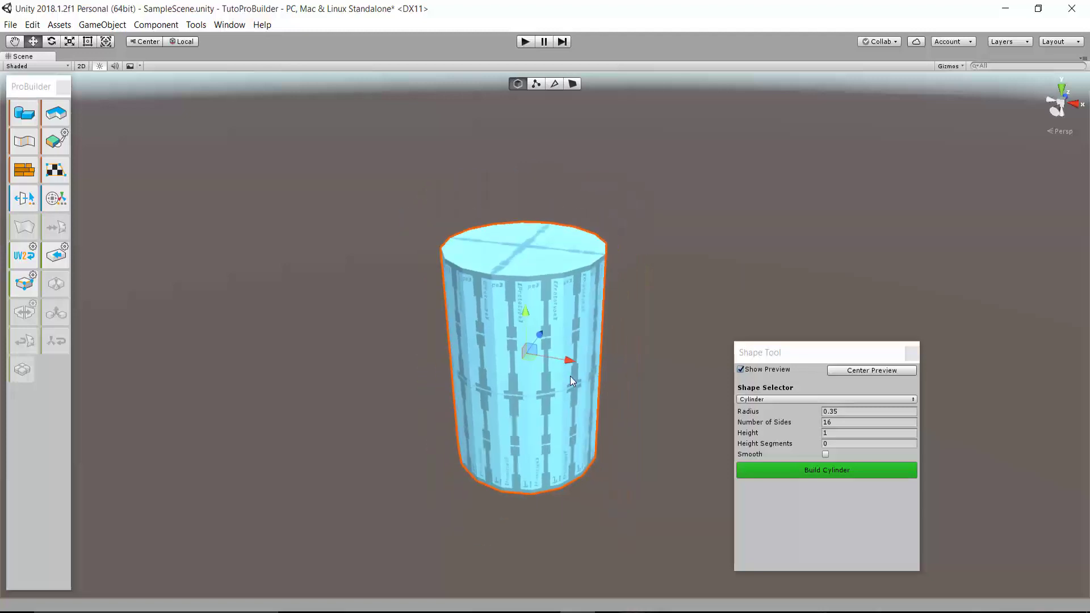
scroll(570, 376, up, 2)
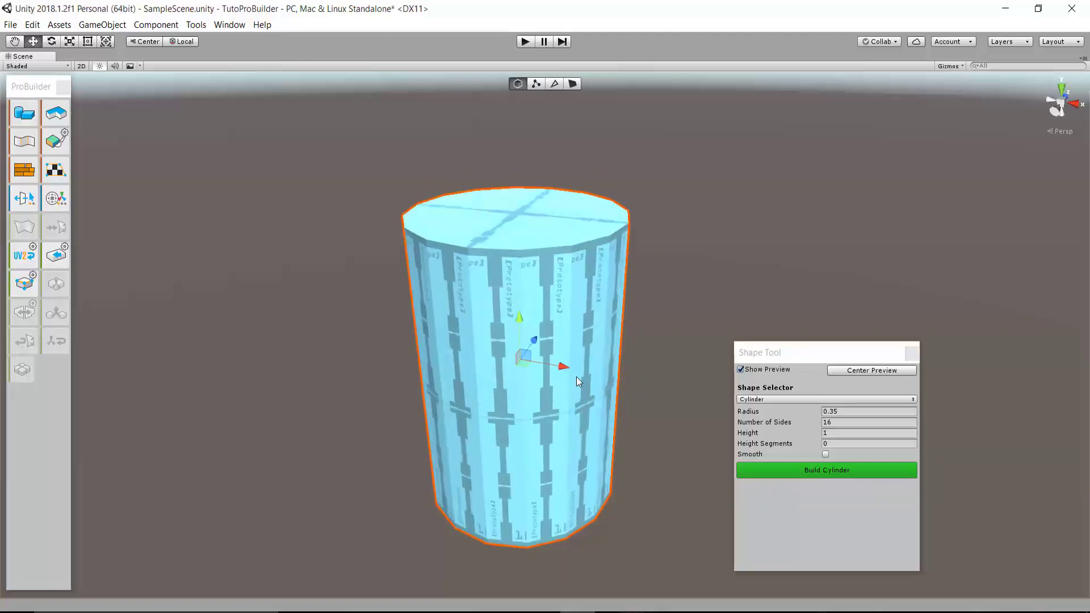
middle_drag(587, 333, 595, 323)
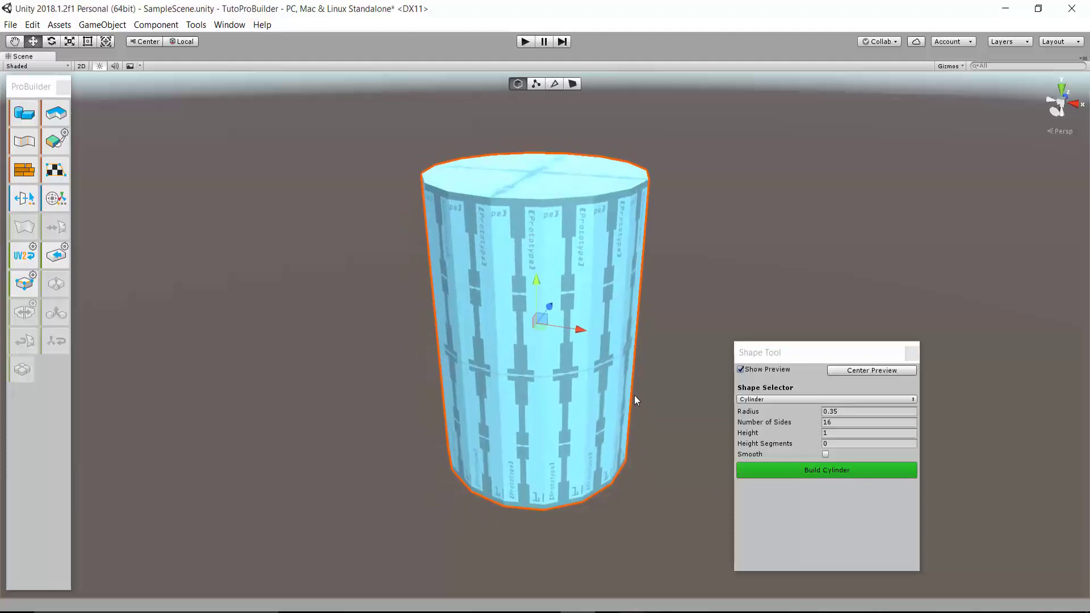
scroll(635, 395, down, 1)
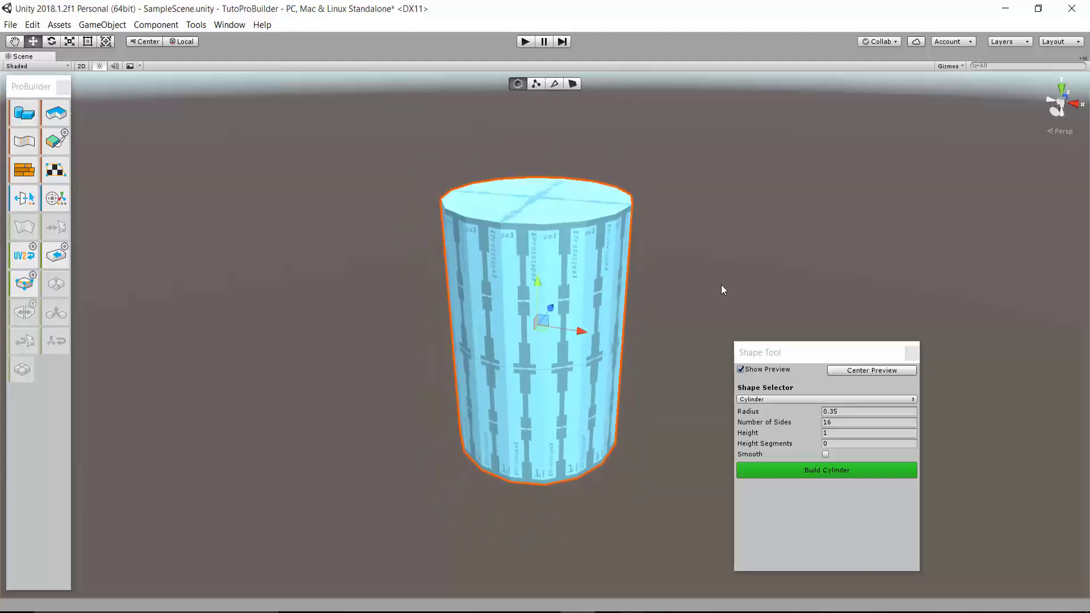
click(823, 469)
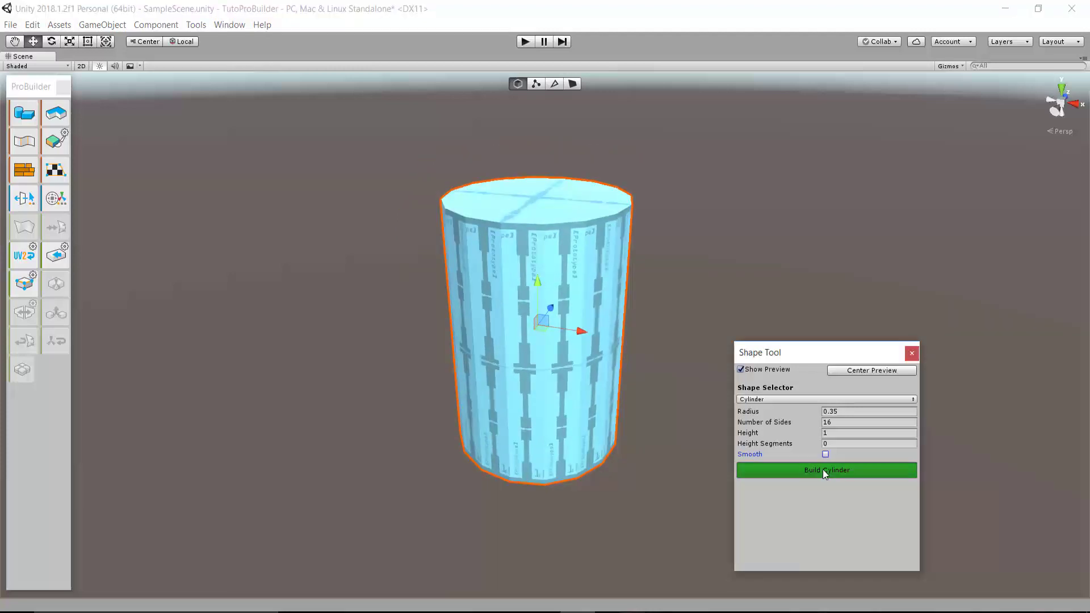
click(912, 354)
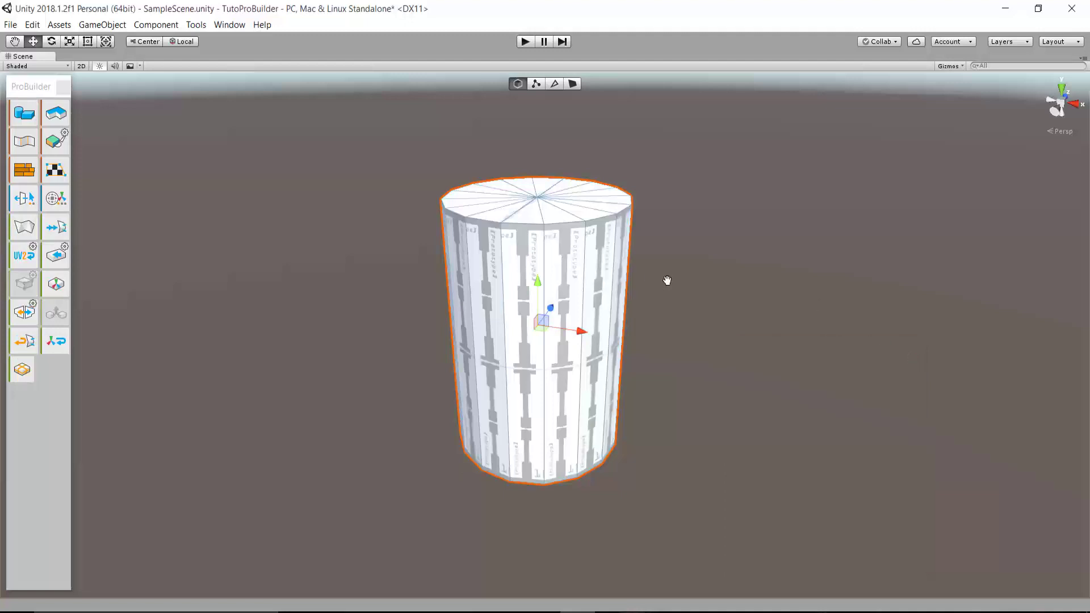
scroll(667, 281, up, 4)
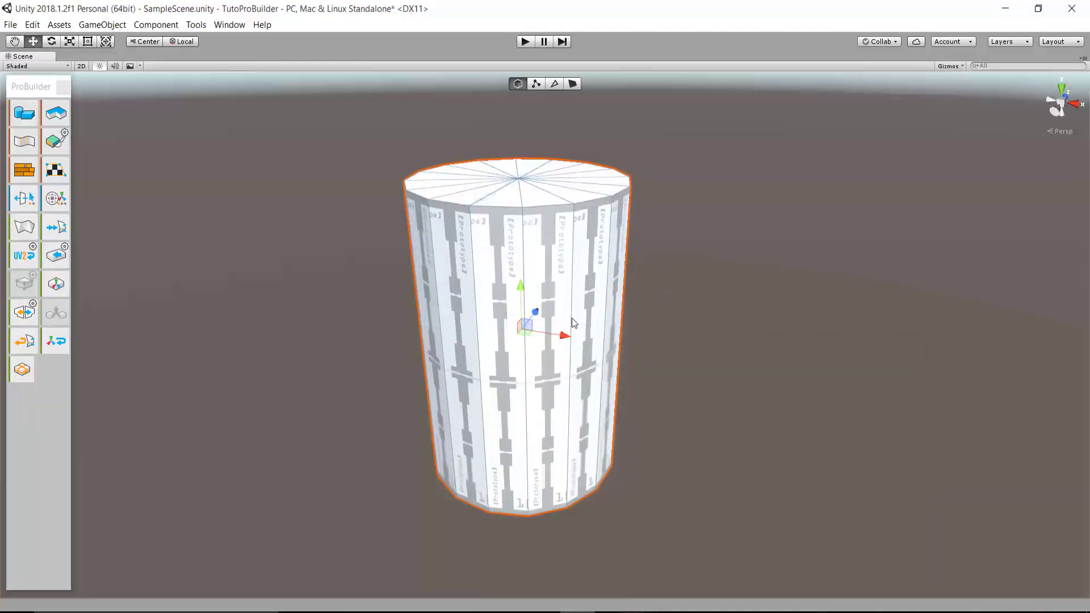
alt+drag(573, 322, 605, 380)
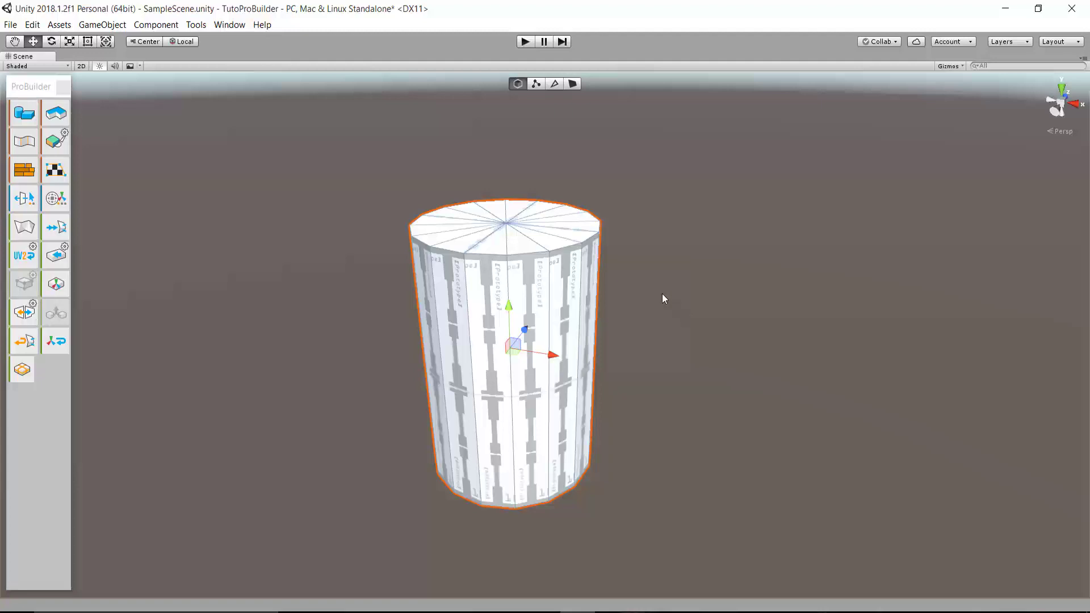
click(572, 84)
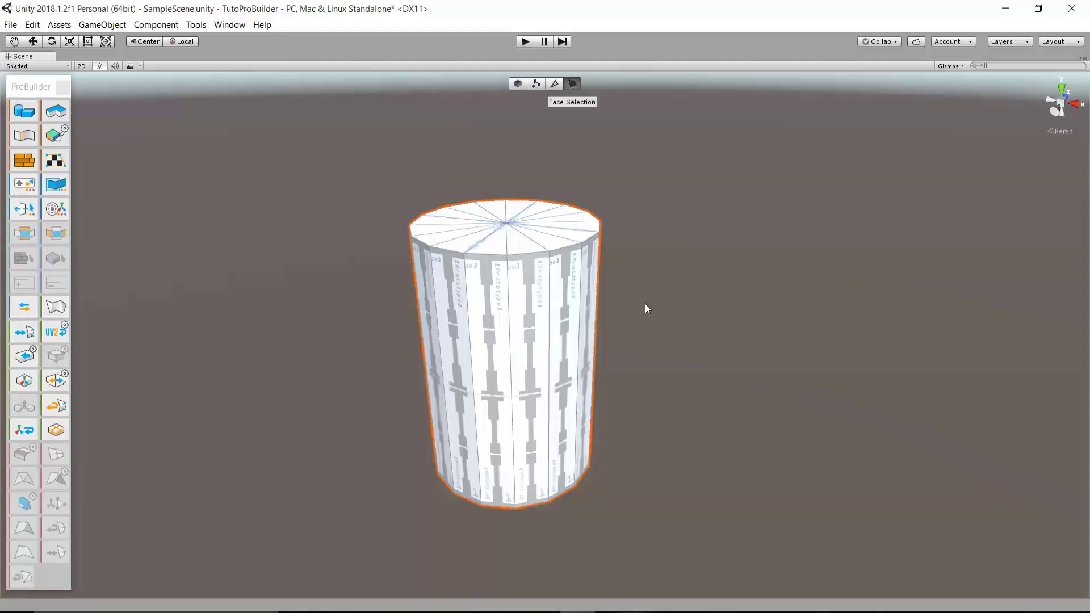
Open the UV Editor on the right and select a side face of the cylinder.
click(58, 165)
mouse_move(505, 335)
mouse_down()
mouse_move(840, 281)
mouse_move(932, 250)
mouse_up()
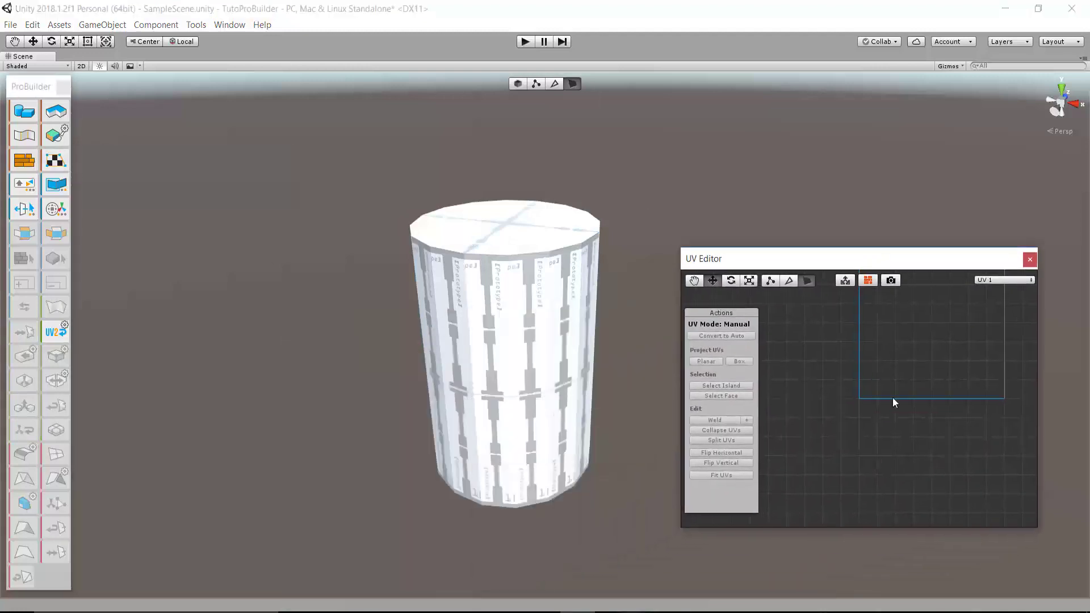
click(523, 318)
click(530, 307)
mouse_move(530, 307)
alt+mouse_down()
mouse_move(415, 319)
mouse_move(462, 319)
alt+mouse_up()
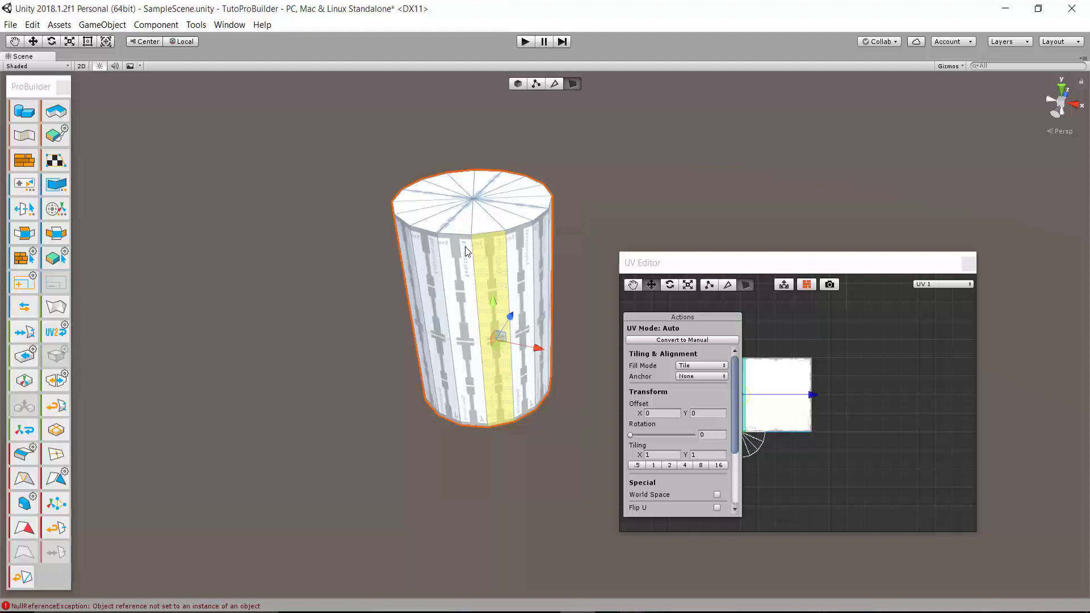
scroll(467, 252, up, 5)
scroll(466, 252, down, 6)
middle_drag(549, 258, 437, 271)
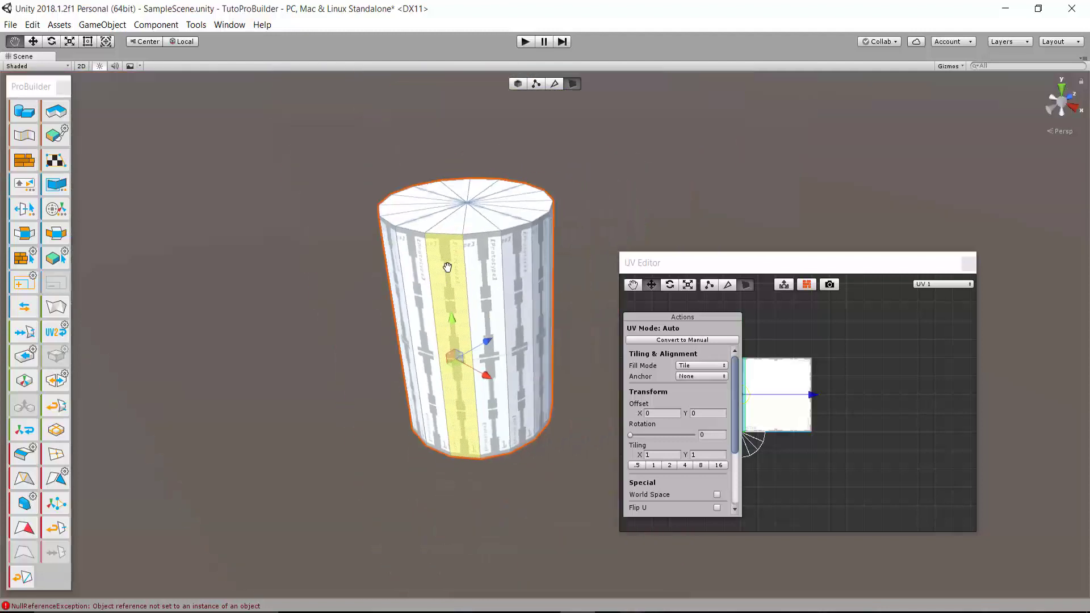
scroll(469, 309, up, 1)
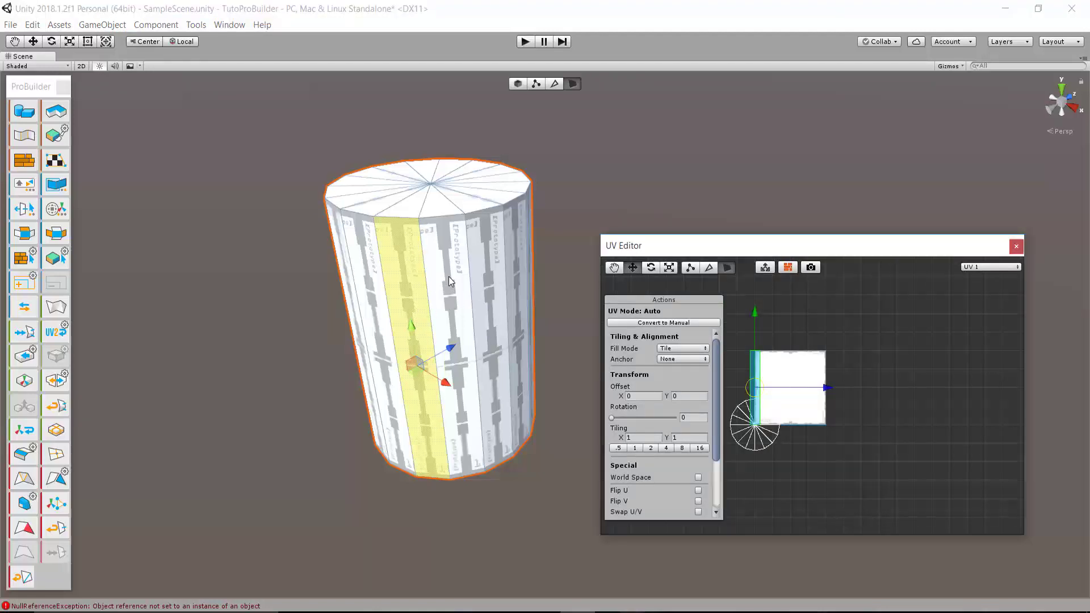
Autostitch the first nine adjacent side faces into a UV strip.
ctrl+click(449, 276)
ctrl+click(479, 257)
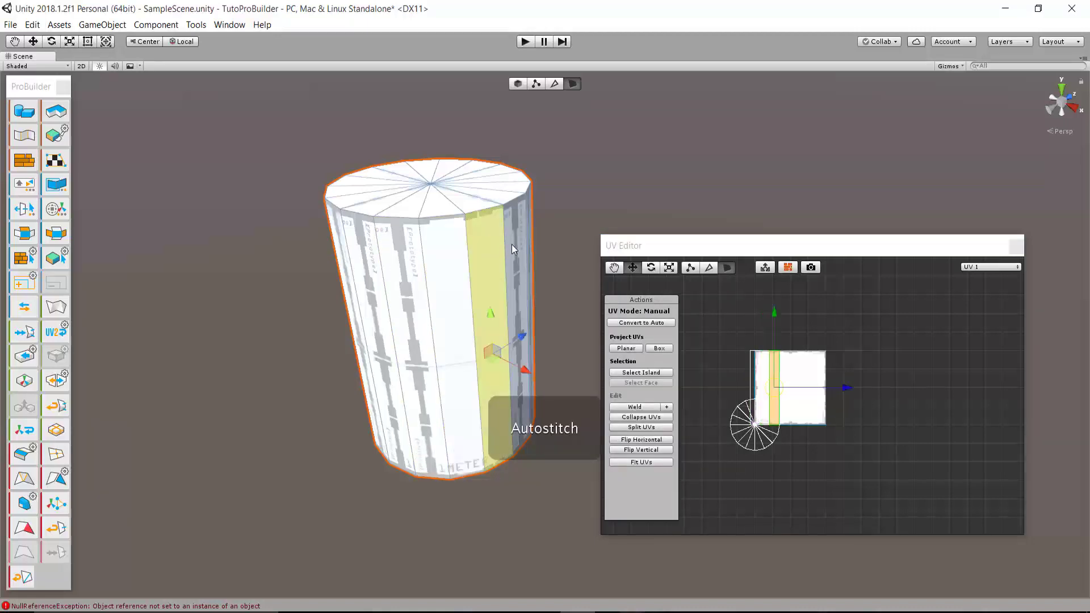
ctrl+click(512, 244)
alt+drag(513, 243, 225, 271)
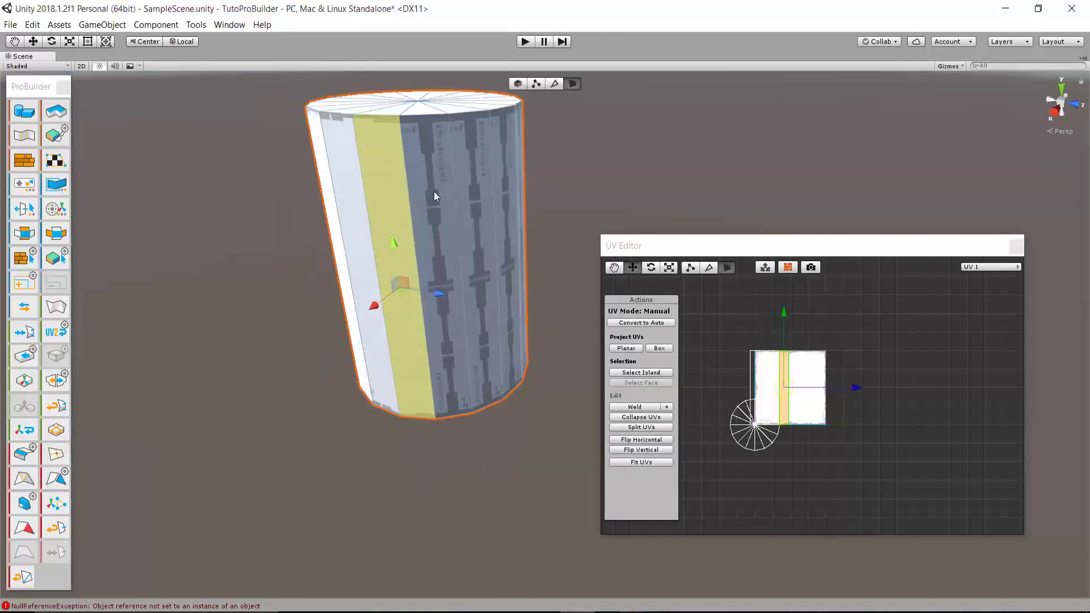
ctrl+click(434, 192)
ctrl+click(471, 170)
ctrl+click(506, 150)
mouse_move(535, 149)
alt+mouse_down()
mouse_move(370, 221)
mouse_move(420, 254)
mouse_move(483, 246)
alt+mouse_up()
ctrl+click(511, 241)
ctrl+click(531, 233)
ctrl+click(545, 226)
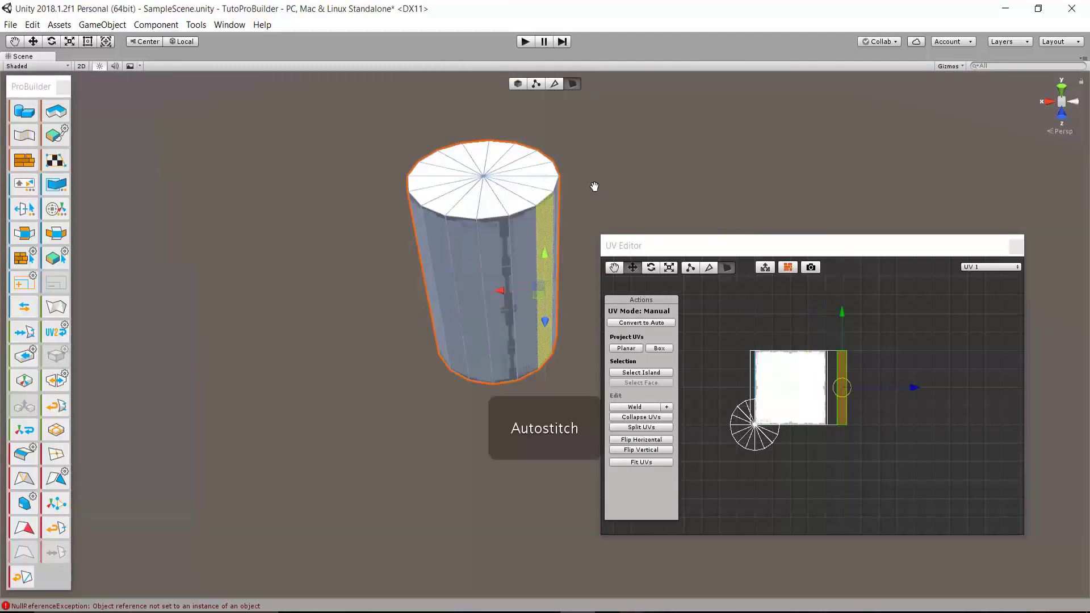
Stitch the remaining side faces onto the strip, then select one top-cap face.
mouse_move(595, 186)
alt+mouse_down()
mouse_move(393, 240)
mouse_move(336, 278)
alt+mouse_up()
ctrl+click(403, 226)
ctrl+click(413, 207)
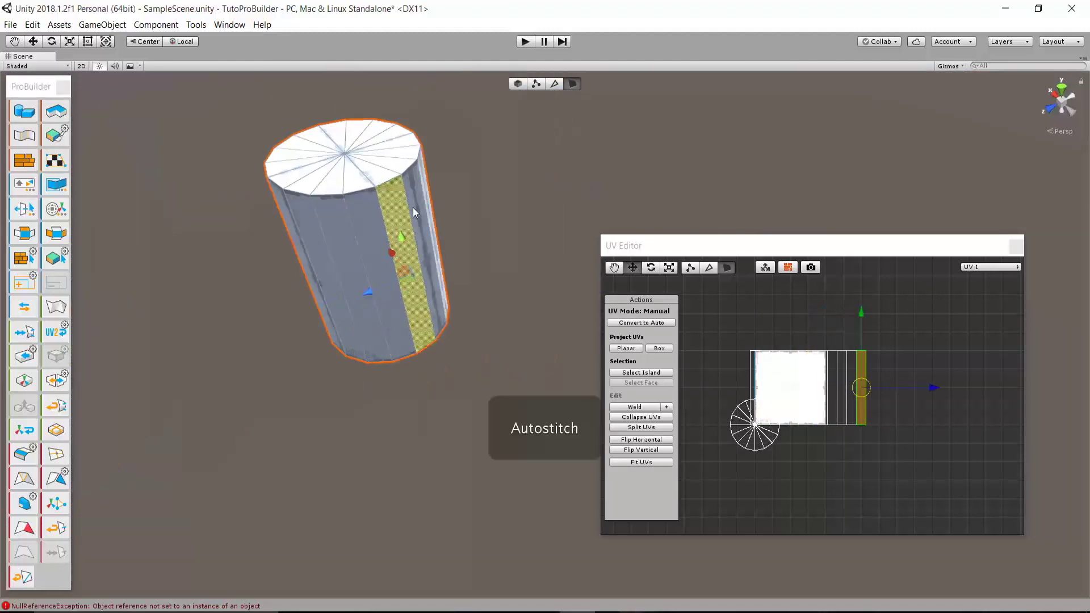
ctrl+click(417, 204)
mouse_move(482, 217)
alt+mouse_down()
mouse_move(478, 227)
mouse_move(319, 238)
mouse_move(399, 207)
mouse_move(400, 225)
mouse_move(478, 250)
mouse_move(431, 244)
alt+mouse_up()
ctrl+click(418, 209)
ctrl+click(449, 206)
ctrl+click(474, 267)
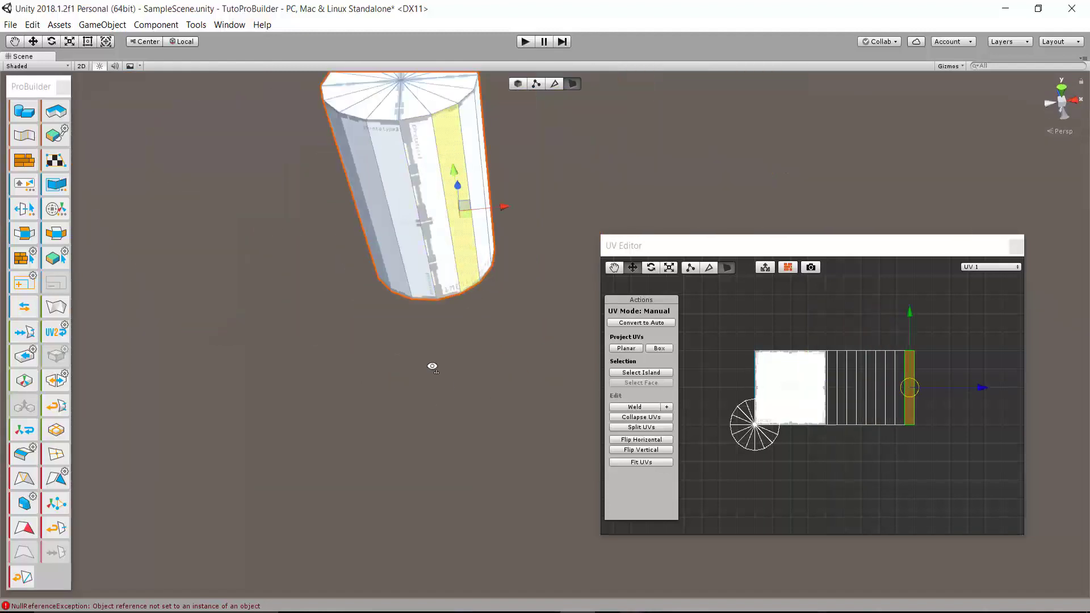
alt+drag(432, 367, 442, 289)
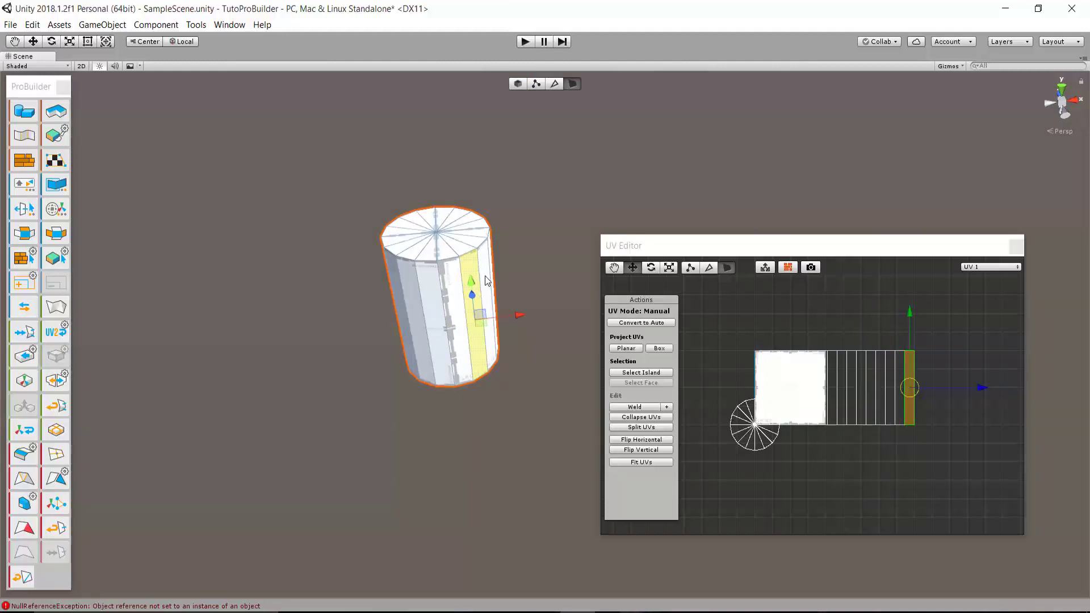
scroll(517, 316, up, 3)
mouse_move(517, 315)
alt+mouse_down()
mouse_move(344, 224)
mouse_move(488, 360)
alt+mouse_up()
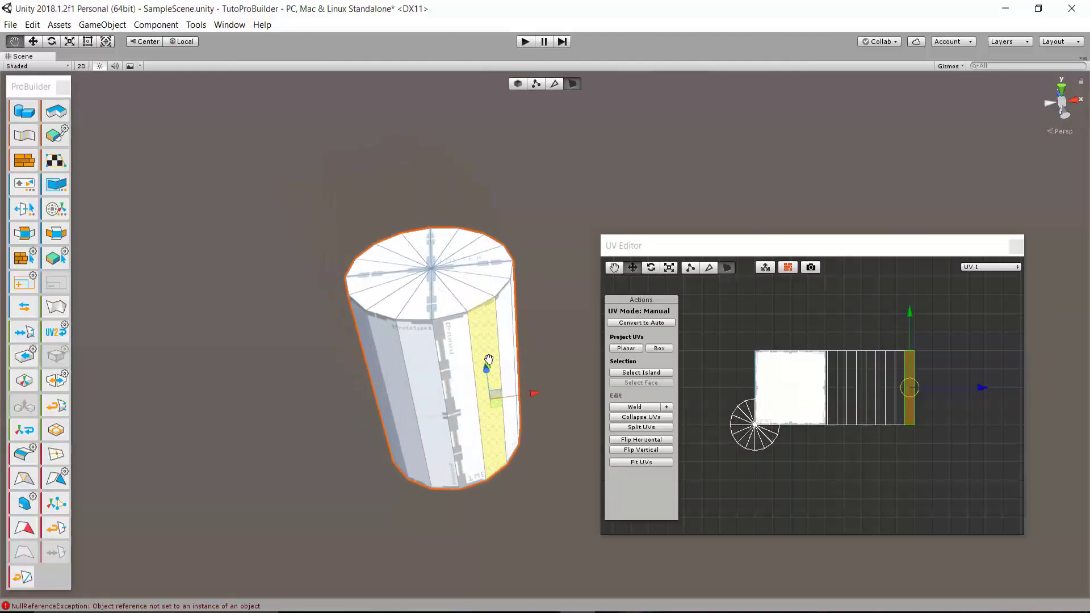
scroll(489, 359, up, 5)
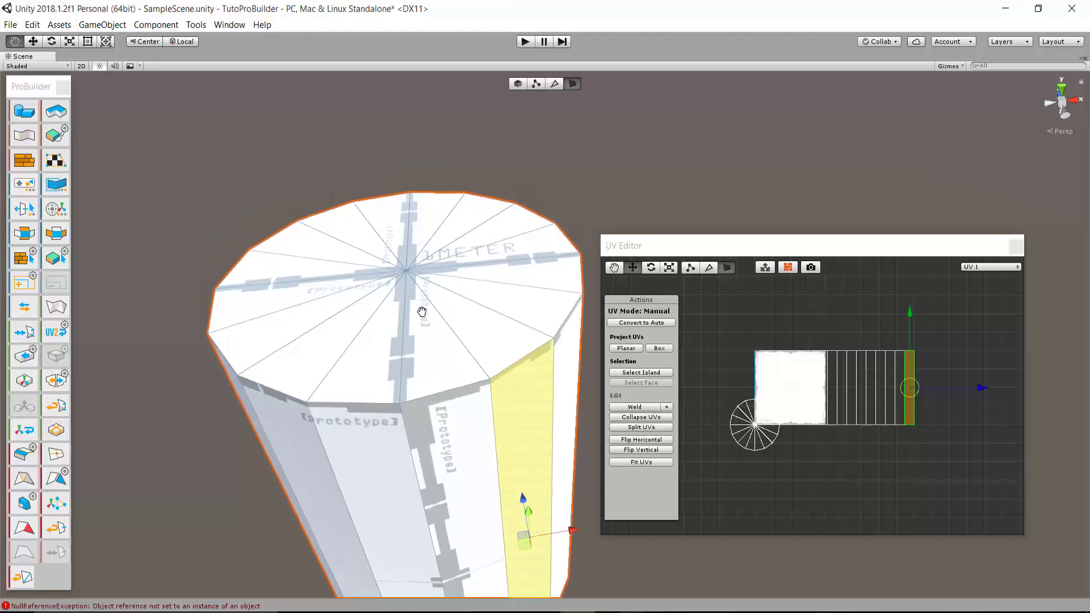
click(421, 312)
scroll(472, 241, down, 3)
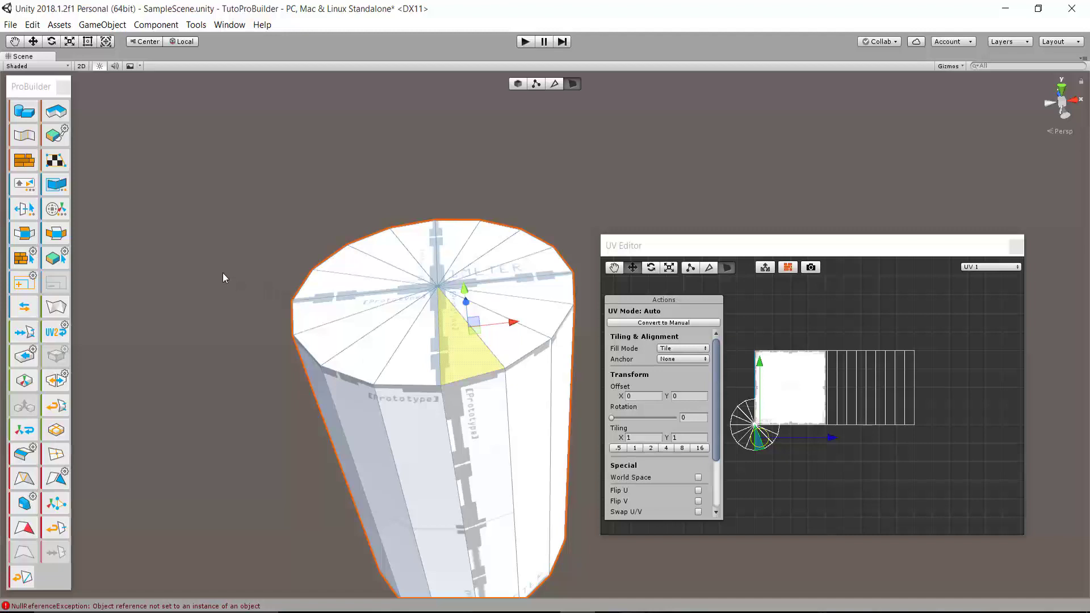
Grow the selection to all 16 top-cap faces with Restrict to Angle at 42°.
key(alt)
alt+click(31, 281)
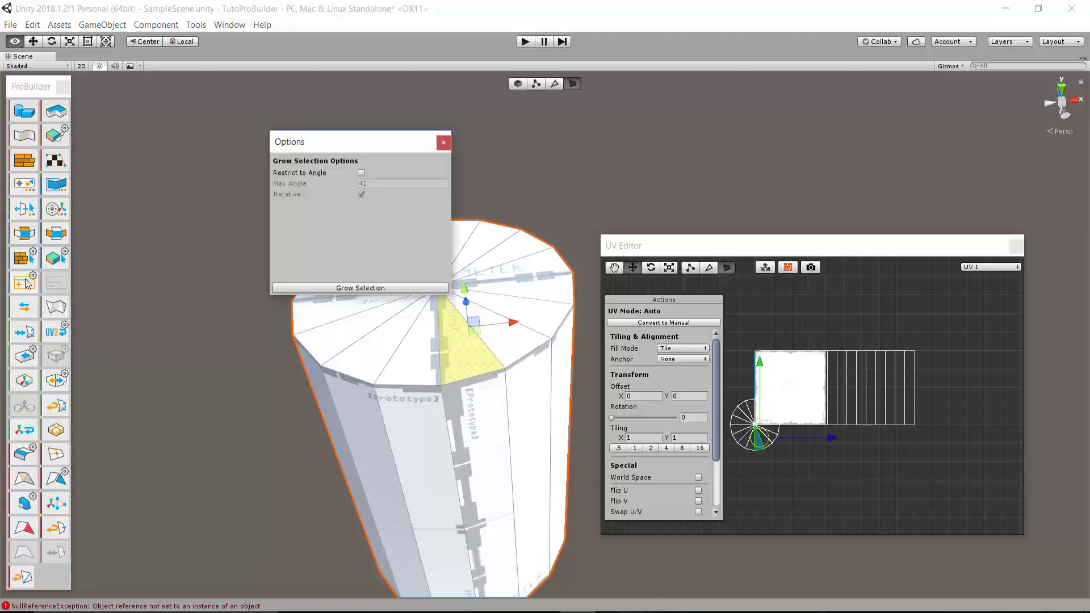
click(361, 173)
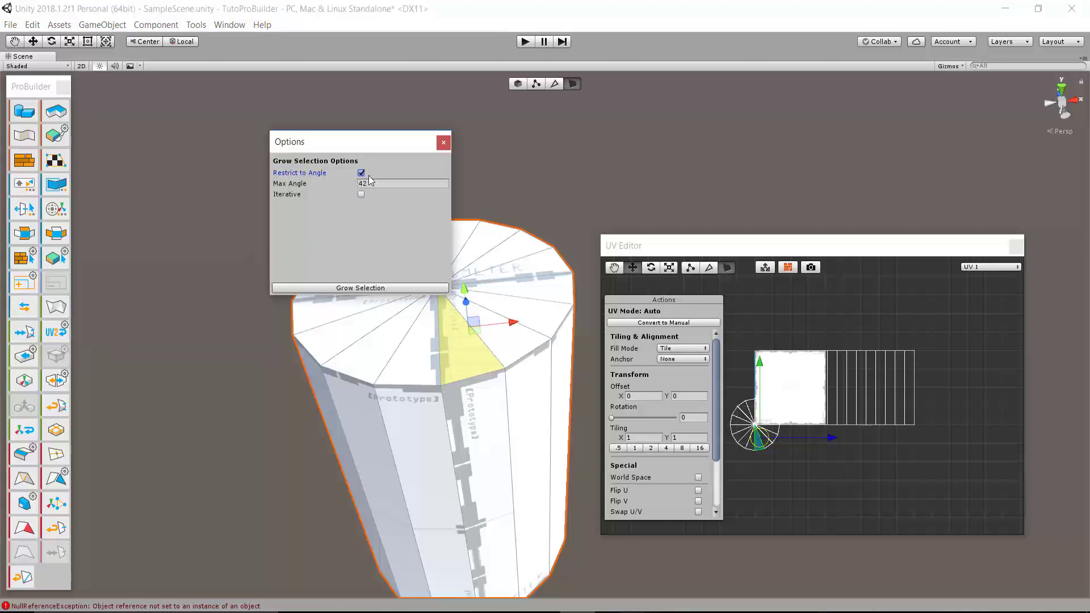
click(352, 287)
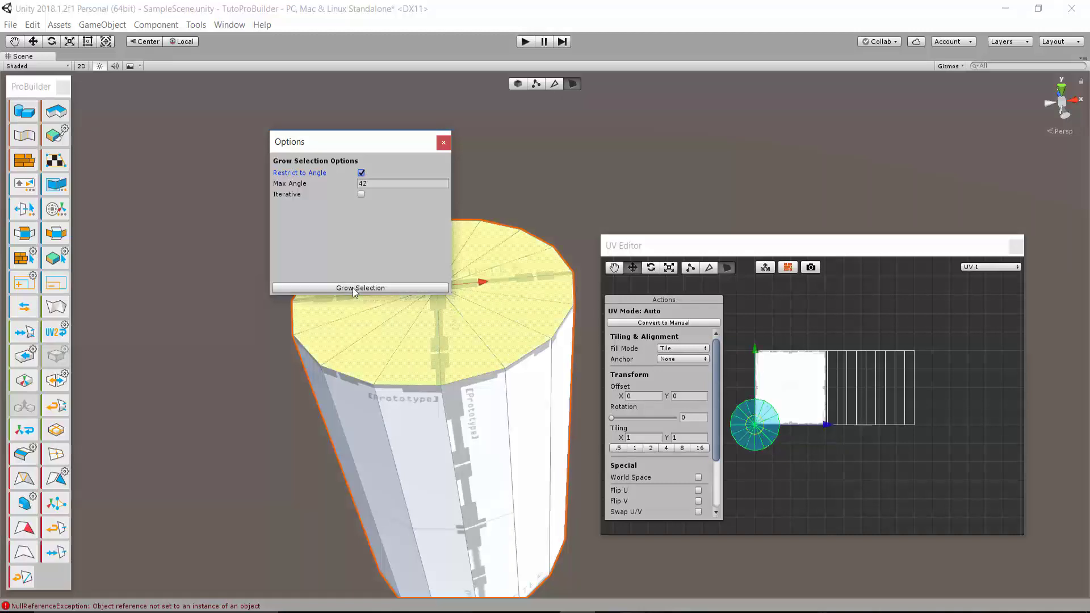
click(443, 142)
alt+drag(397, 316, 392, 233)
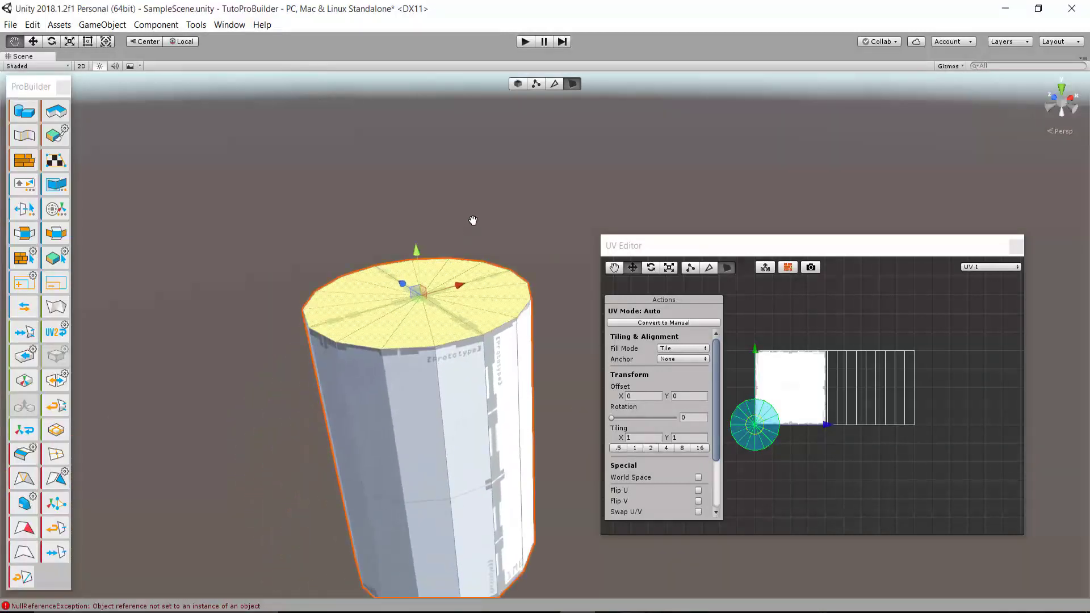
Merge the 16 top-cap triangles into one face, then orbit below the cylinder.
mouse_move(391, 233)
alt+mouse_down()
mouse_move(448, 389)
mouse_move(396, 390)
mouse_move(257, 346)
alt+mouse_up()
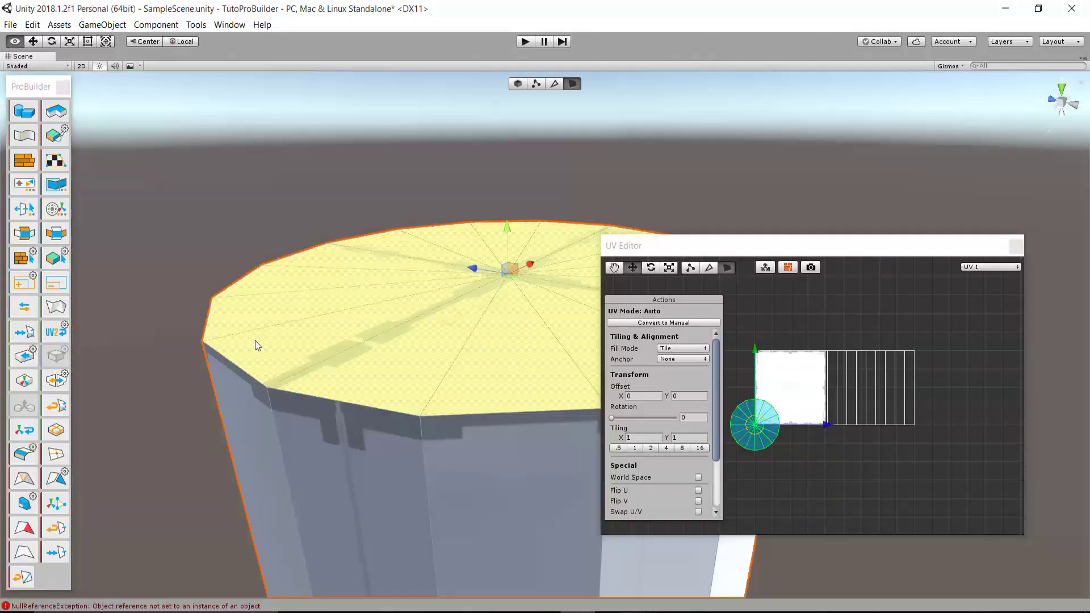
scroll(257, 345, down, 5)
alt+drag(413, 359, 278, 361)
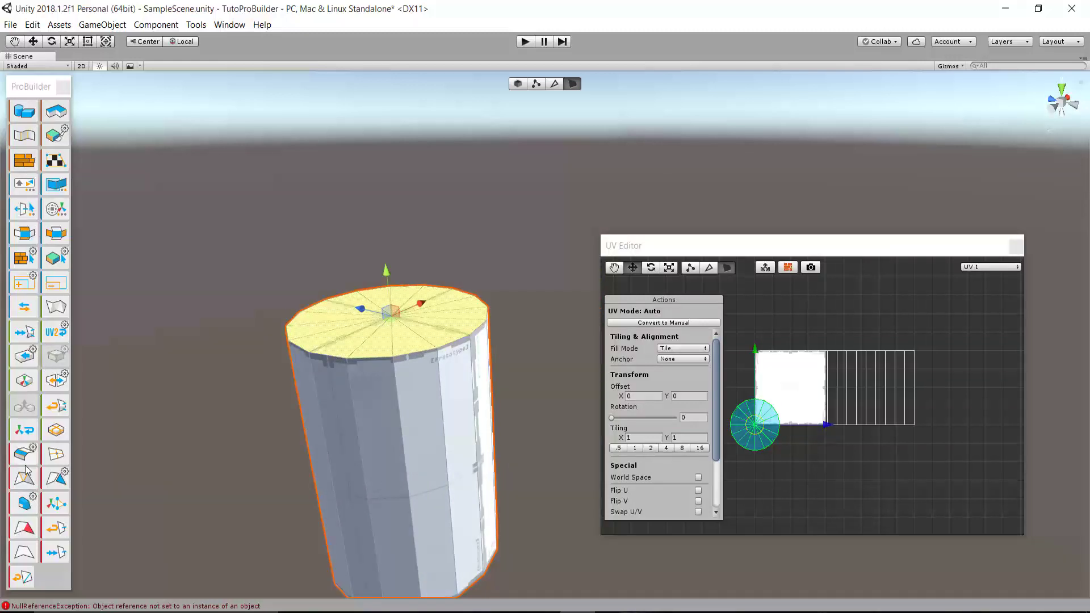
click(24, 554)
scroll(382, 444, down, 3)
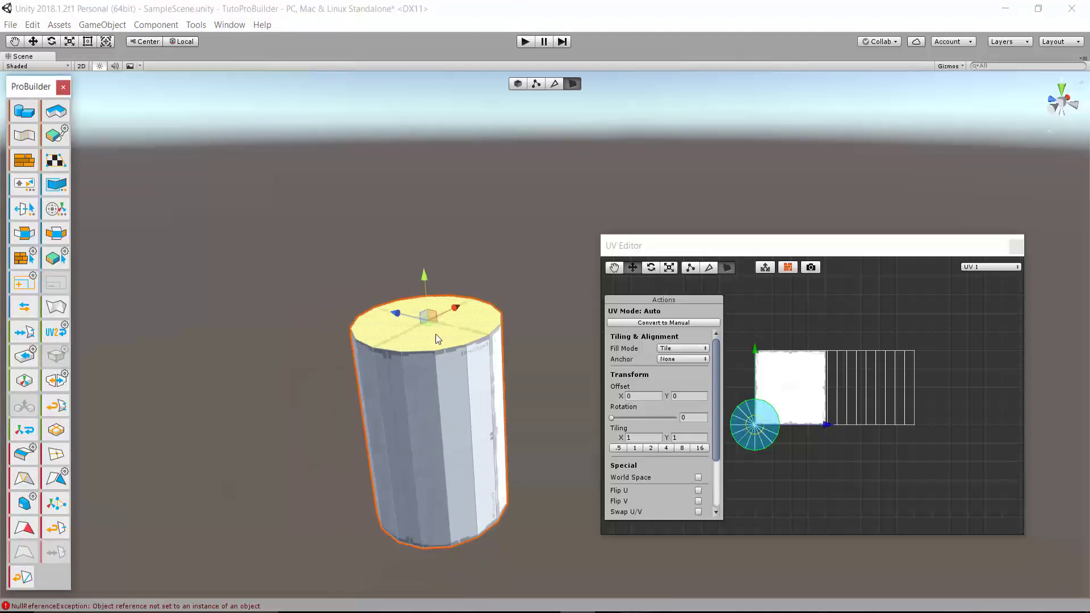
scroll(435, 334, up, 5)
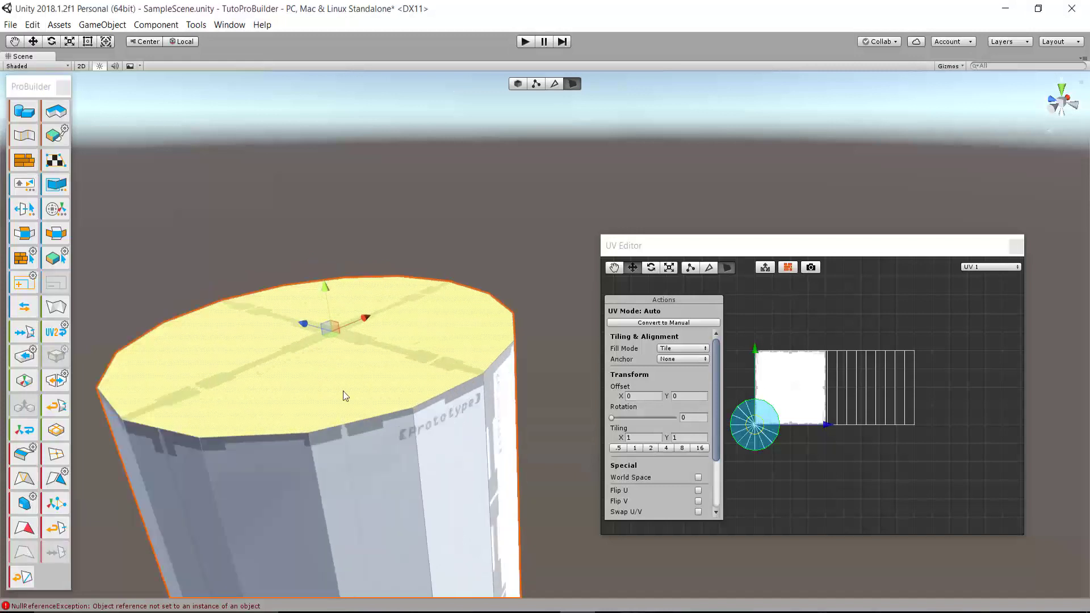
scroll(363, 359, down, 2)
scroll(409, 353, down, 2)
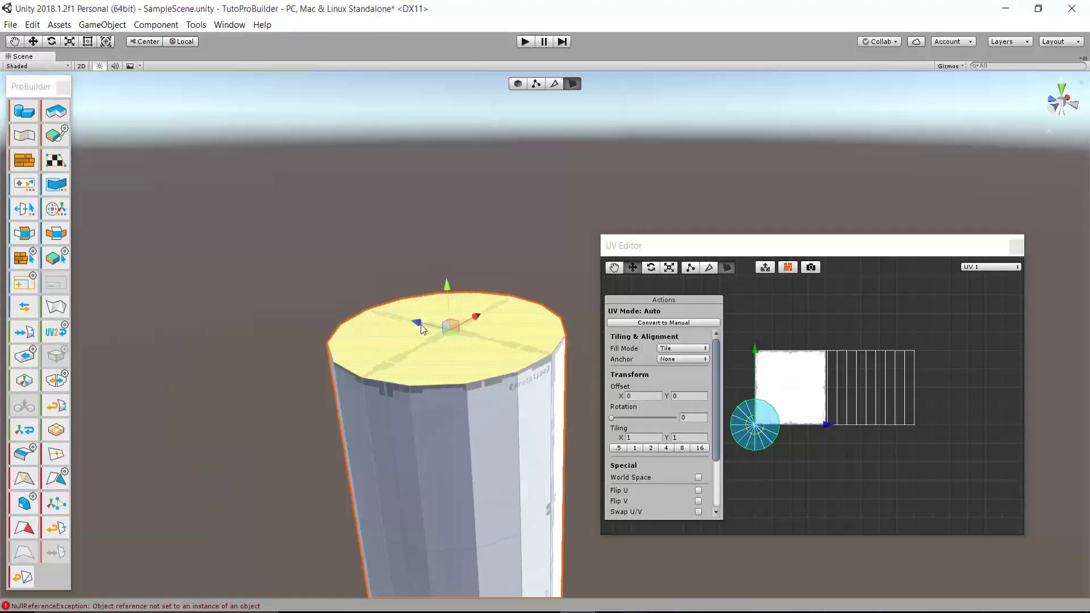
middle_drag(506, 448, 496, 415)
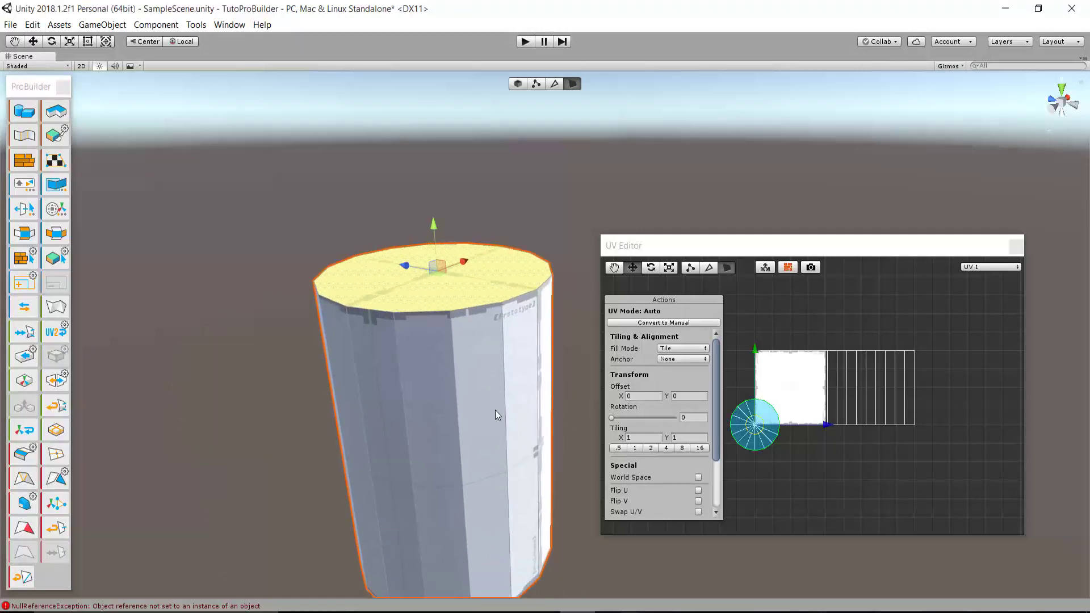
mouse_move(480, 352)
right_down()
mouse_move(483, 201)
mouse_move(495, 322)
right_up()
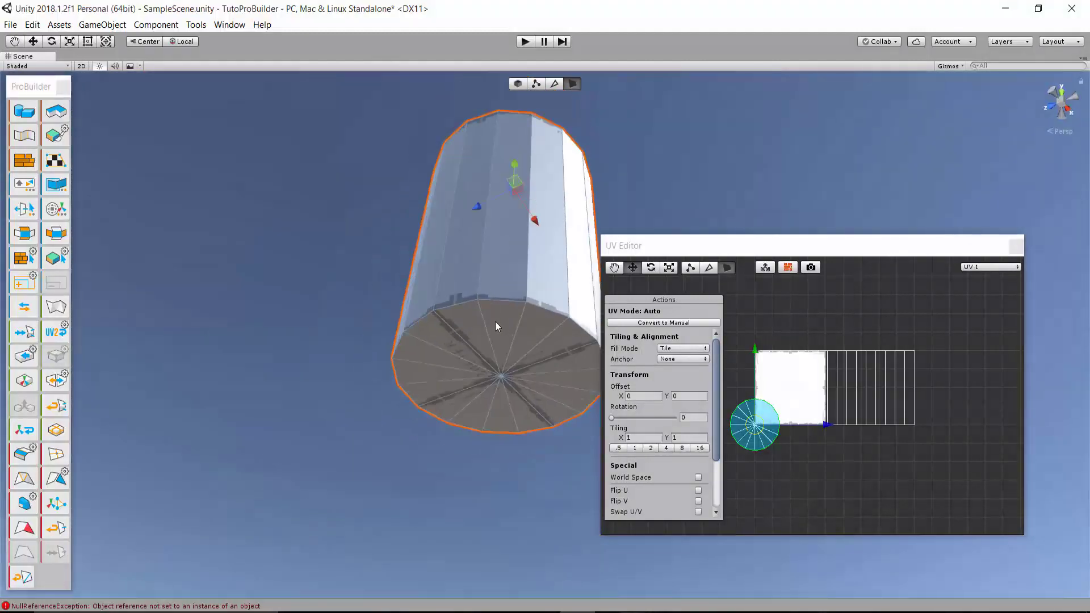
Grow from one bottom-cap triangle to the whole cap and merge it into a single face.
click(497, 323)
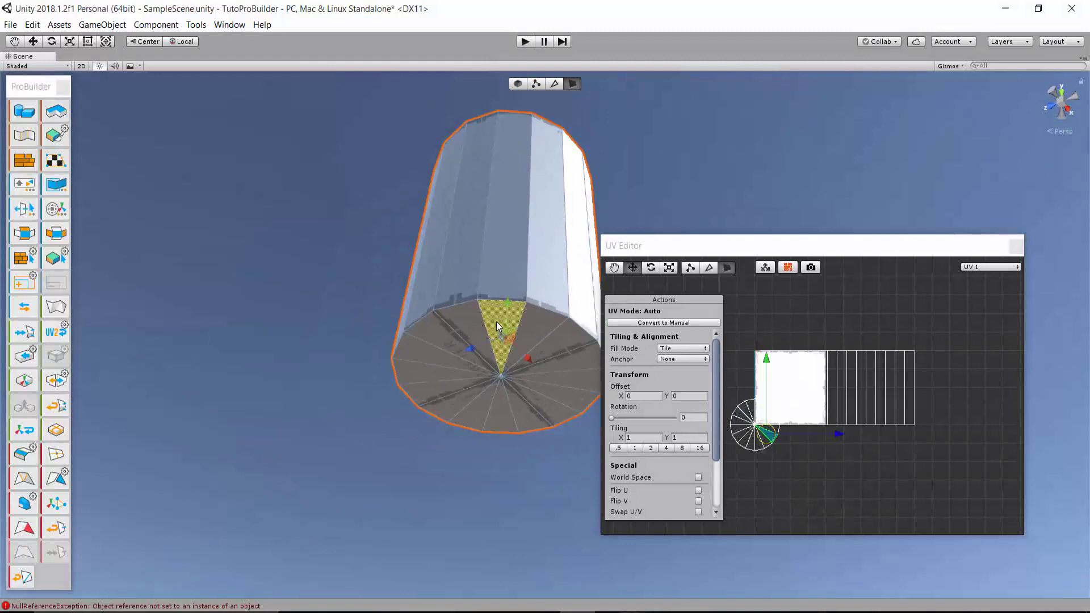
click(33, 287)
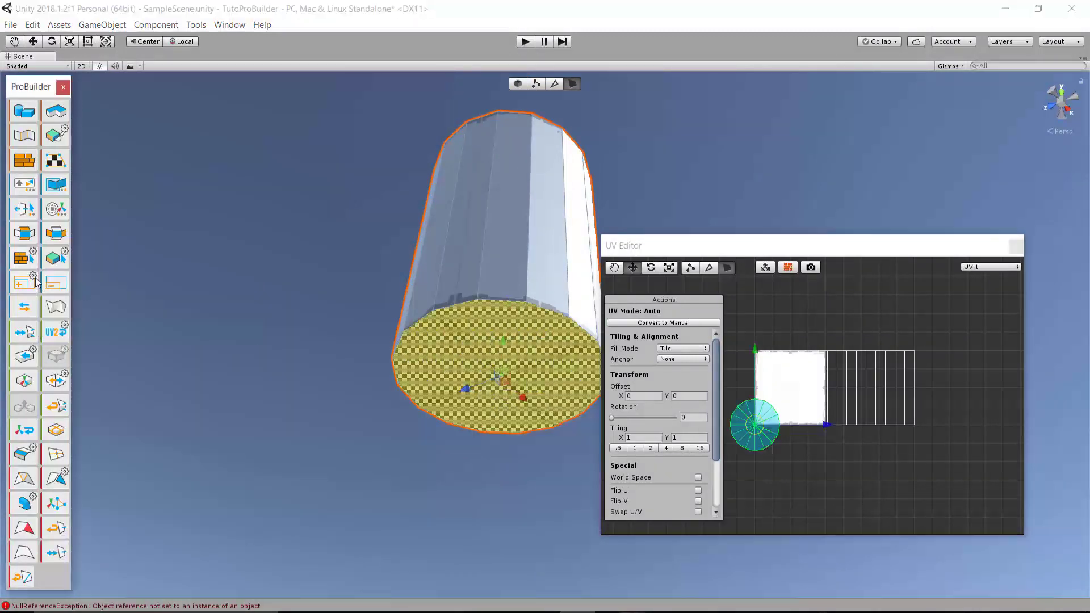
mouse_move(227, 335)
right_down()
mouse_move(477, 244)
mouse_move(372, 312)
right_up()
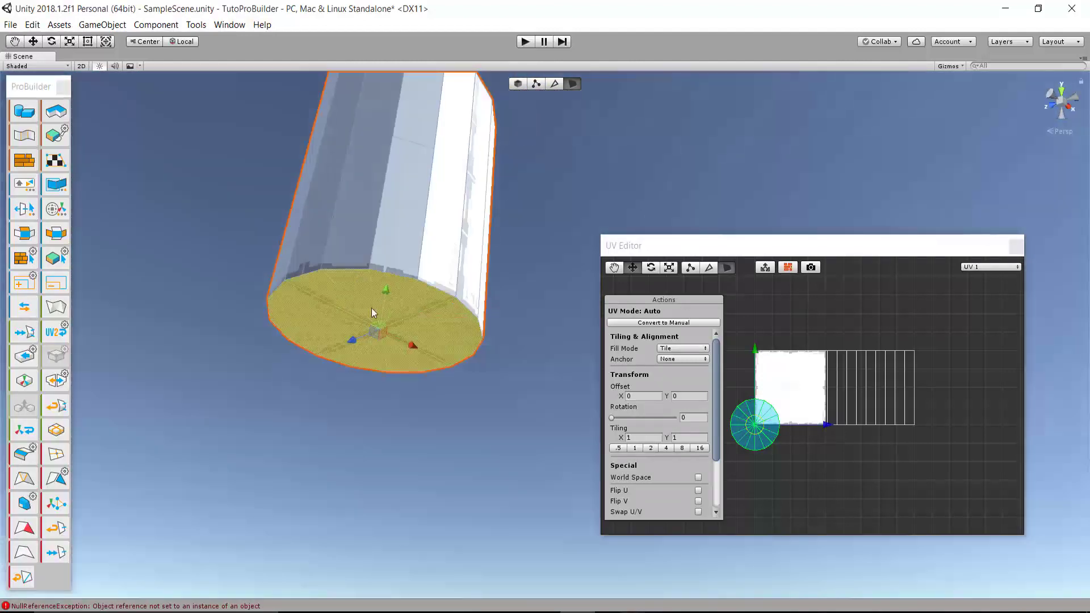
click(24, 552)
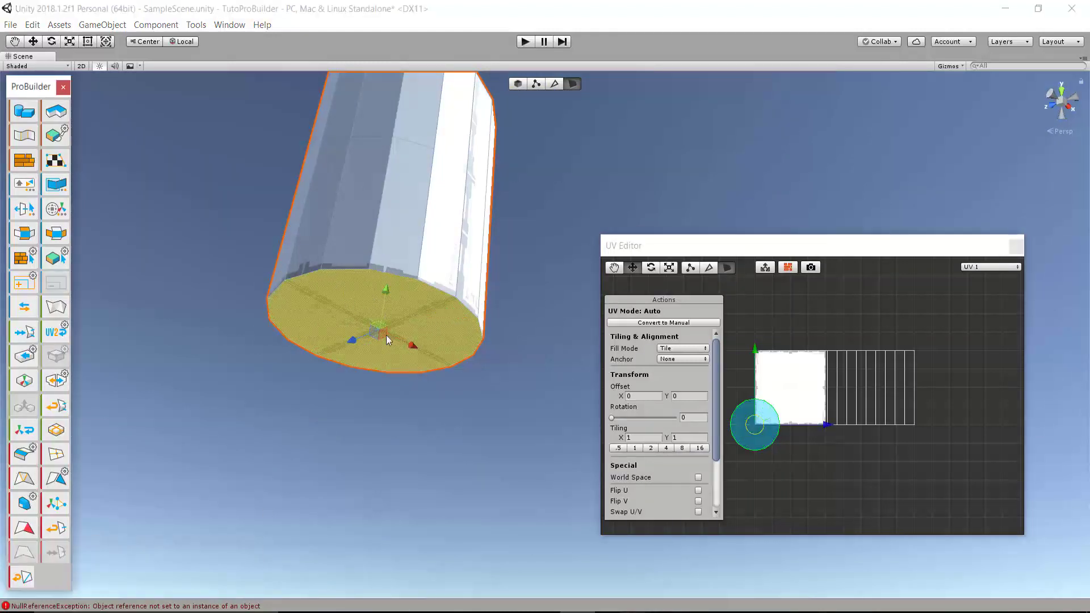
alt+drag(441, 203, 465, 203)
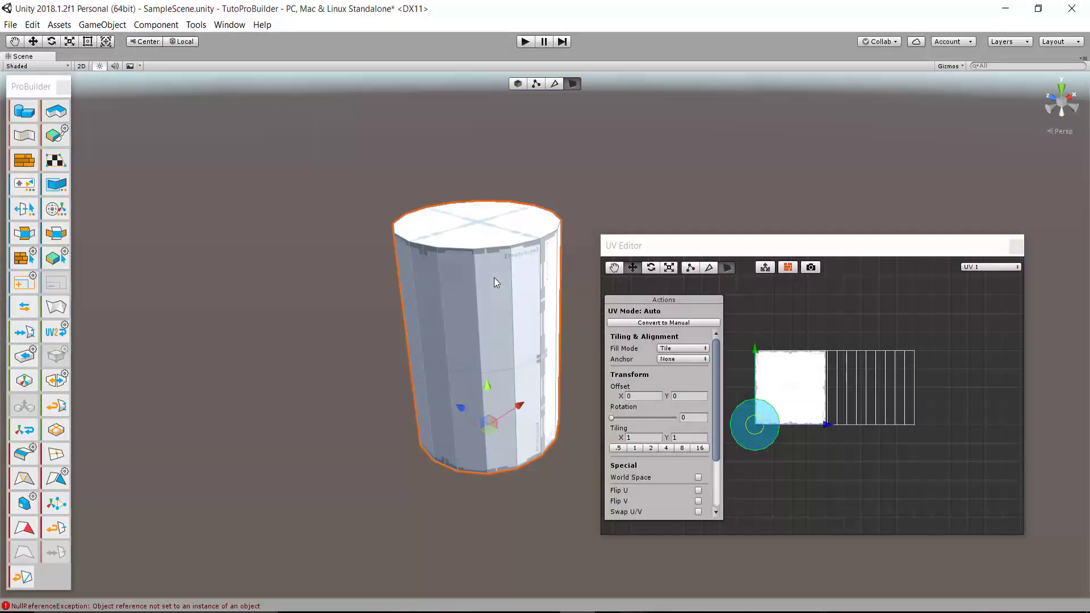
scroll(493, 302, down, 2)
scroll(475, 214, up, 4)
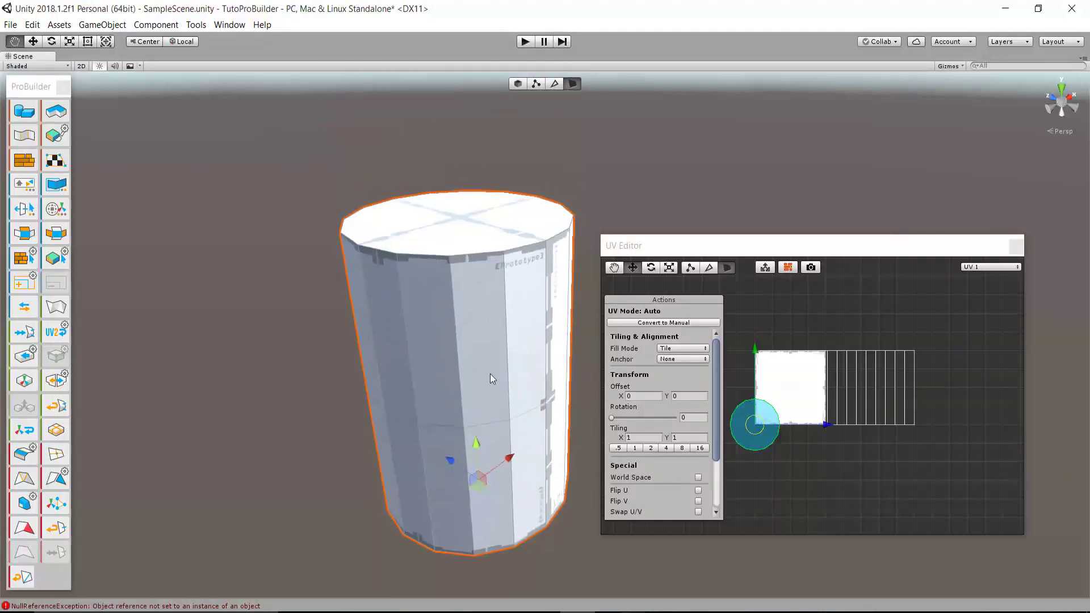
middle_drag(485, 406, 490, 374)
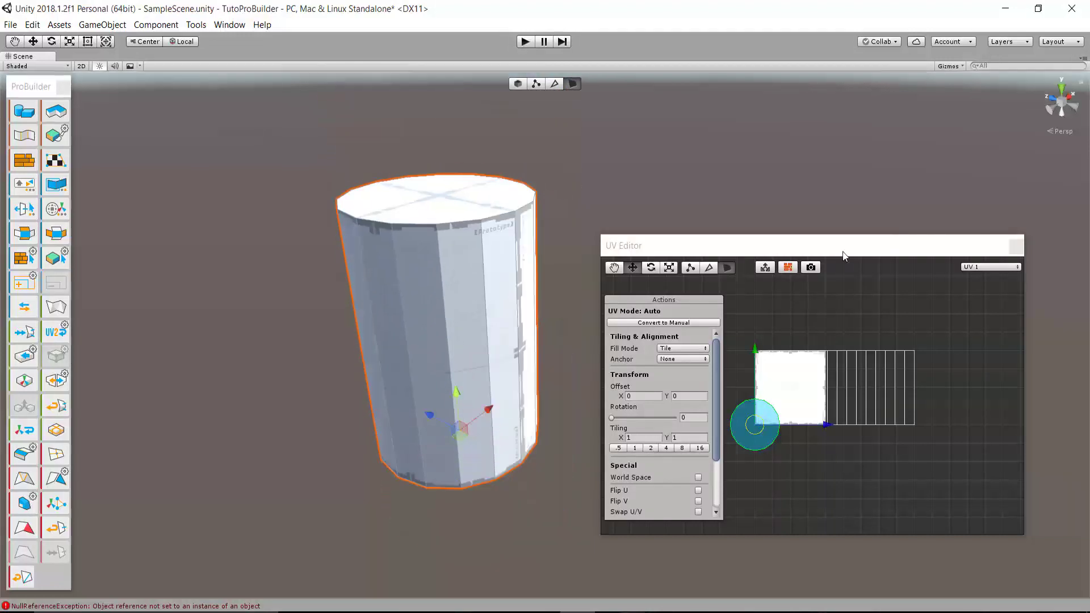
Close the UV Editor and select every barrel face by growing from one side face.
click(1016, 248)
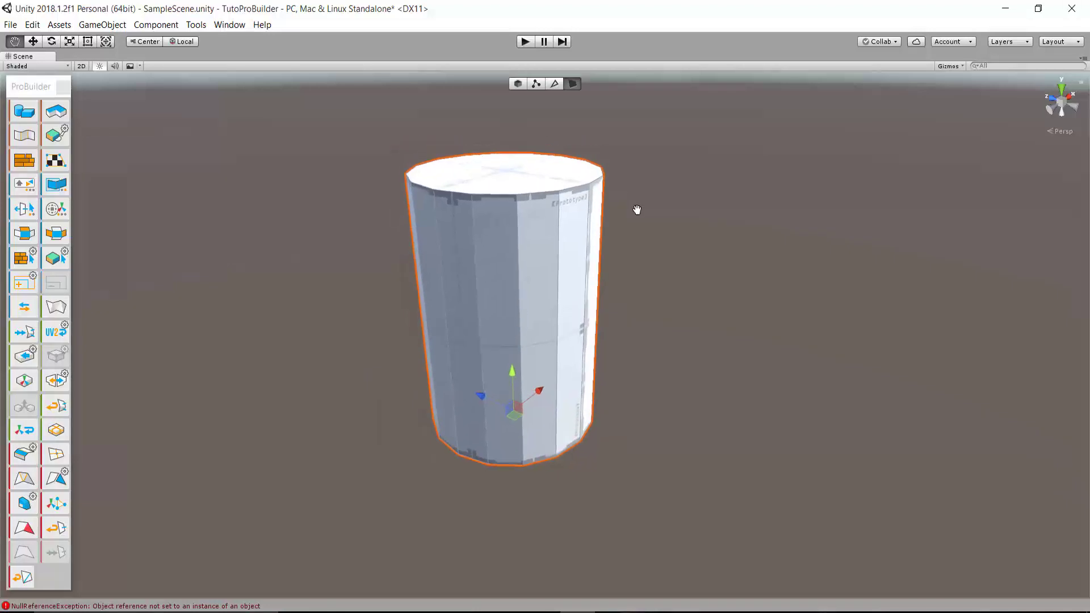
middle_drag(628, 197, 638, 209)
click(538, 269)
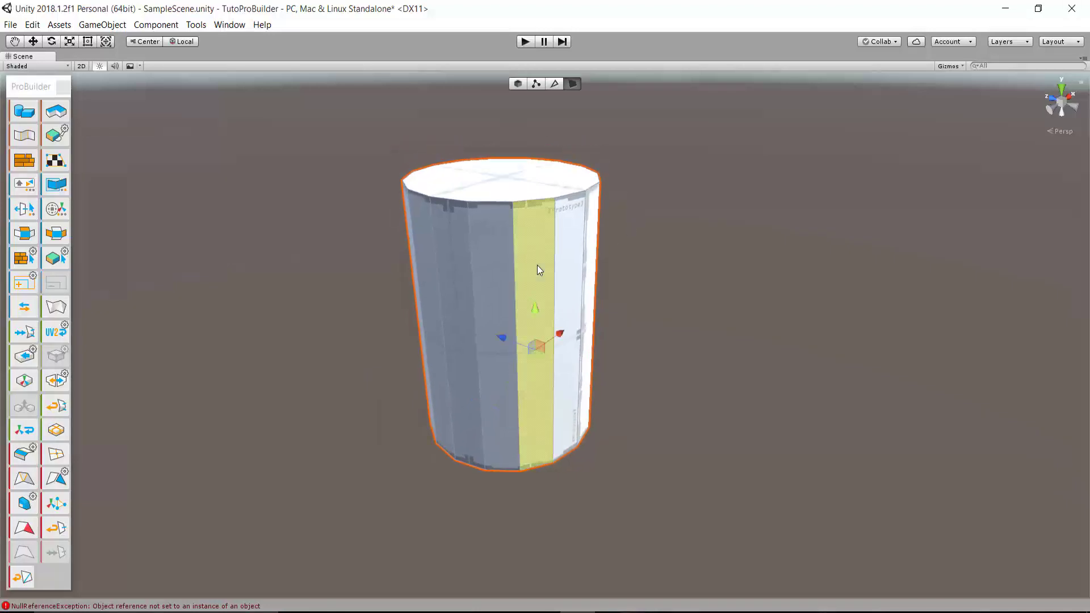
click(23, 282)
Inspect the fully selected barrel from below and open the Smooth Group Editor.
middle_drag(401, 365, 577, 286)
mouse_move(489, 304)
alt+mouse_down()
mouse_move(755, 329)
mouse_move(384, 308)
alt+mouse_up()
middle_drag(384, 309, 552, 261)
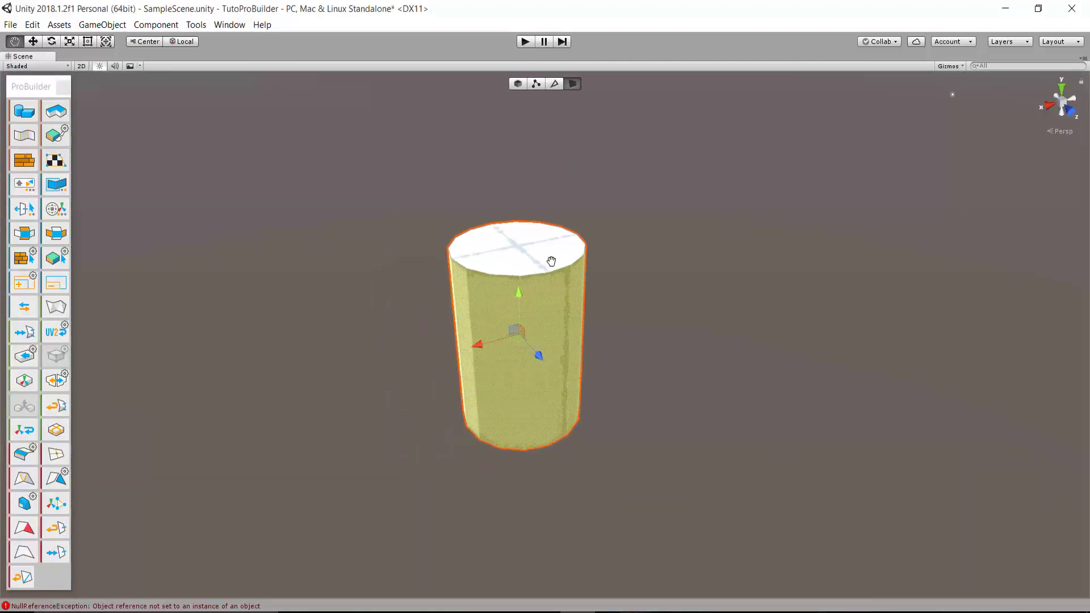
scroll(552, 262, up, 1)
scroll(954, 170, up, 2)
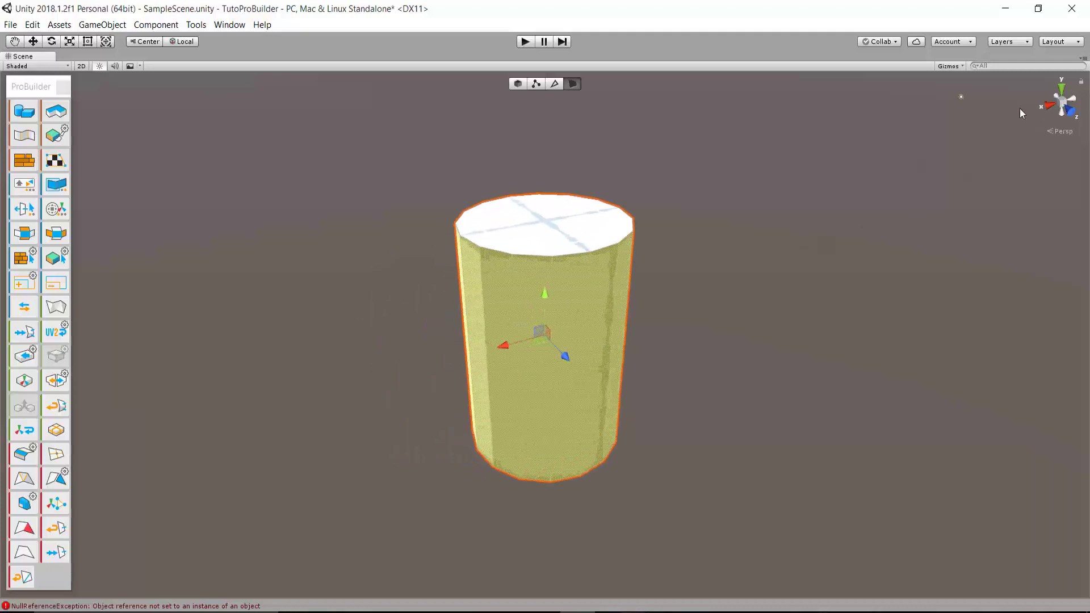
click(1064, 106)
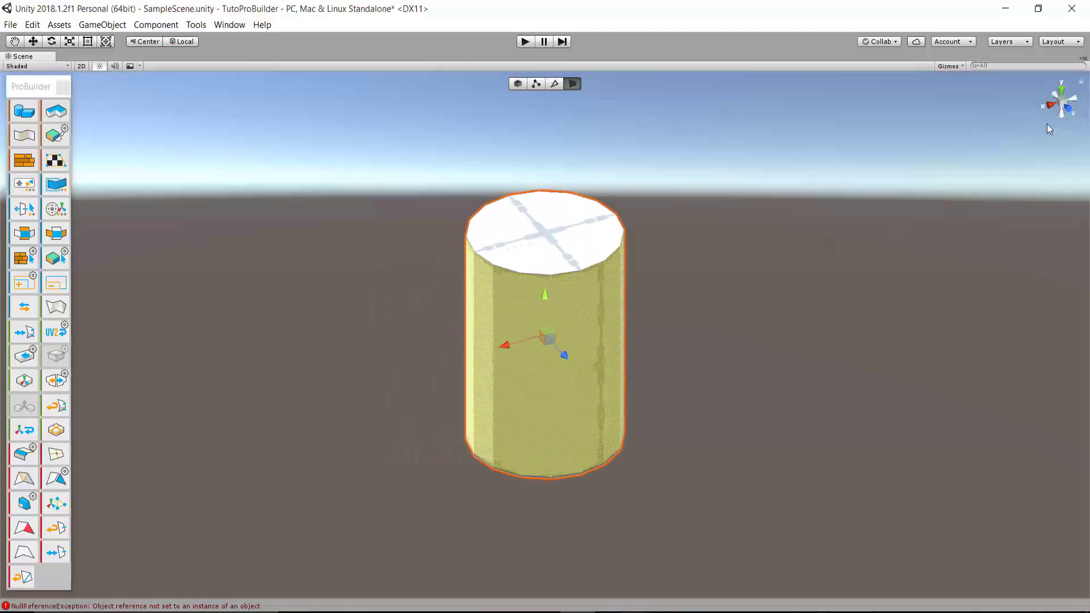
mouse_move(1050, 129)
alt+mouse_down()
mouse_move(228, 338)
mouse_move(586, 285)
mouse_move(307, 409)
alt+mouse_up()
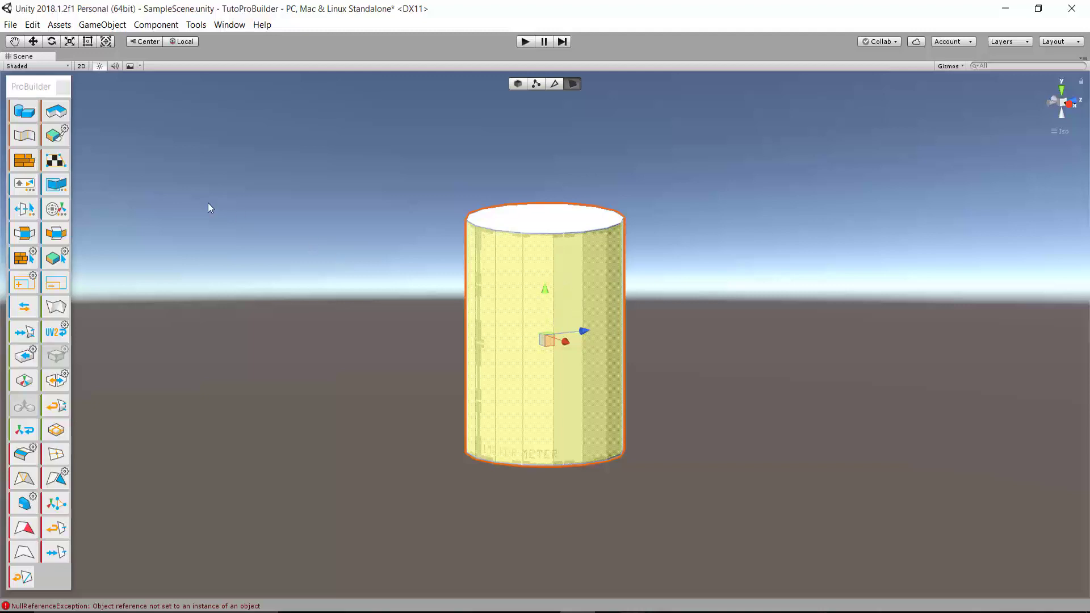
click(26, 142)
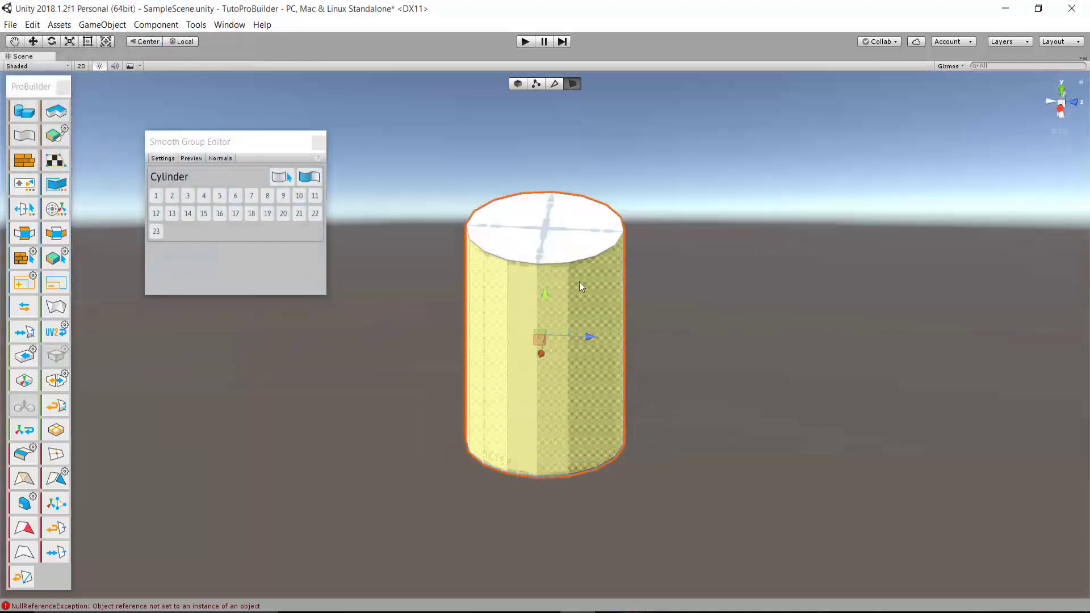
Assign all selected barrel faces to smoothing group 1, close the editor, and clear the selection.
mouse_move(581, 287)
alt+mouse_down()
mouse_move(484, 284)
mouse_move(511, 301)
alt+mouse_up()
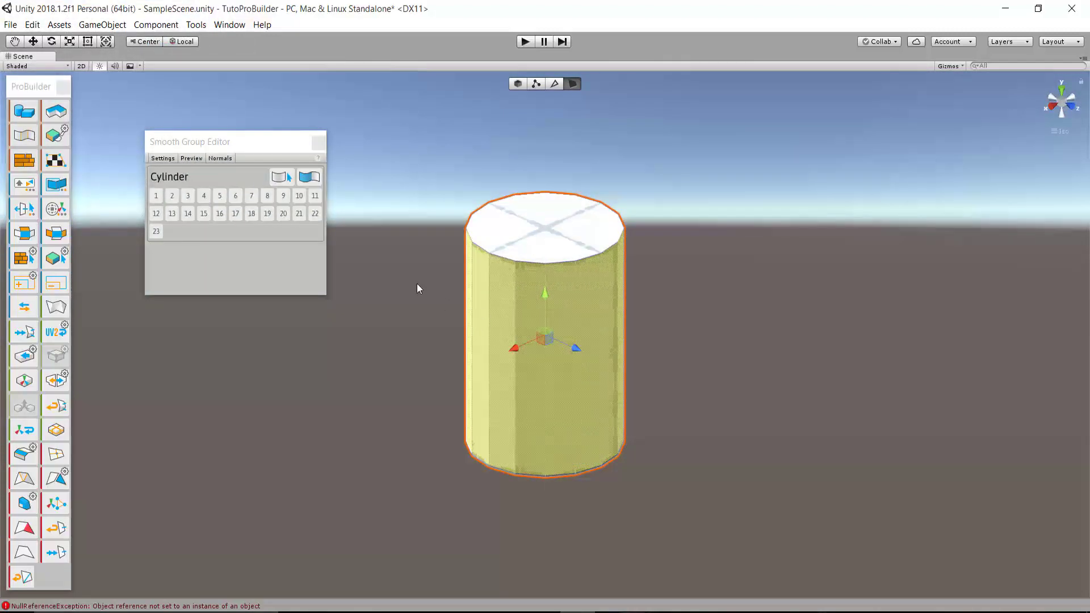
mouse_move(454, 329)
alt+mouse_down()
mouse_move(508, 351)
mouse_move(591, 330)
alt+mouse_up()
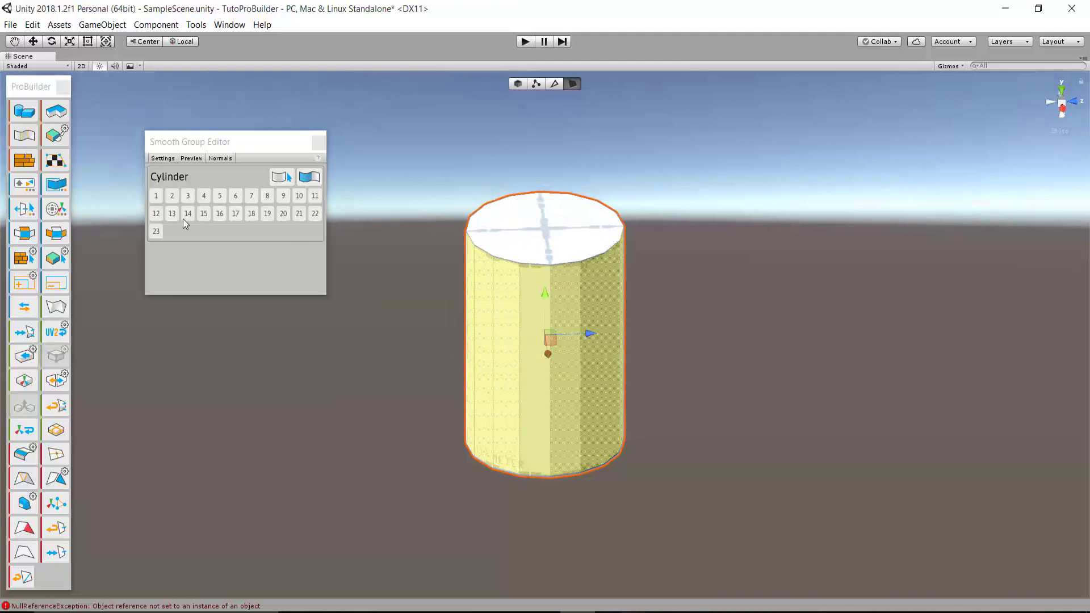
click(156, 198)
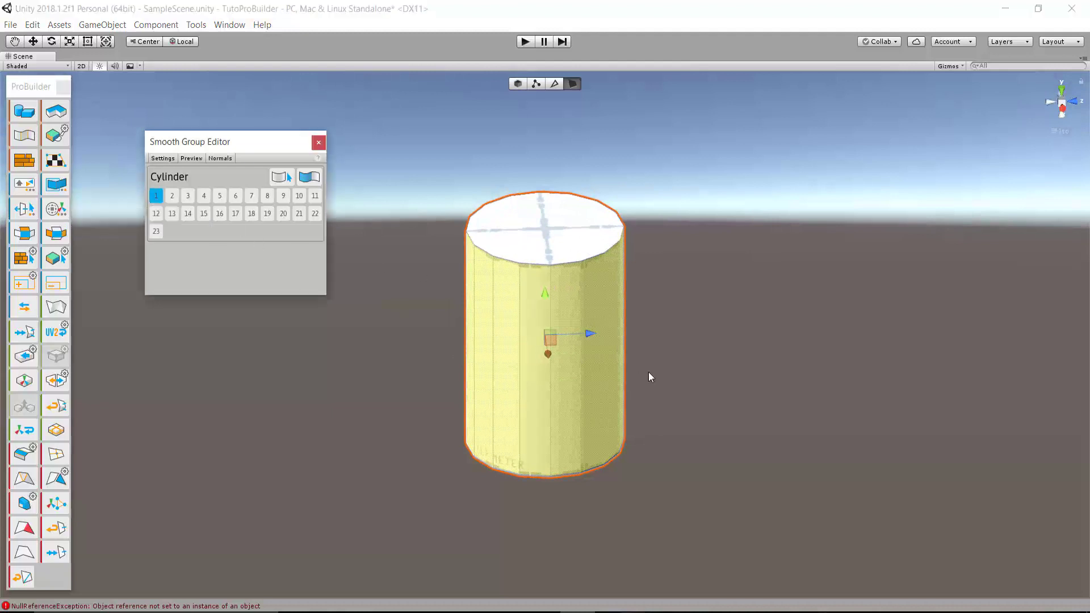
mouse_move(651, 377)
alt+mouse_down()
mouse_move(676, 318)
mouse_move(652, 319)
mouse_move(449, 213)
mouse_move(737, 263)
mouse_move(816, 316)
alt+mouse_up()
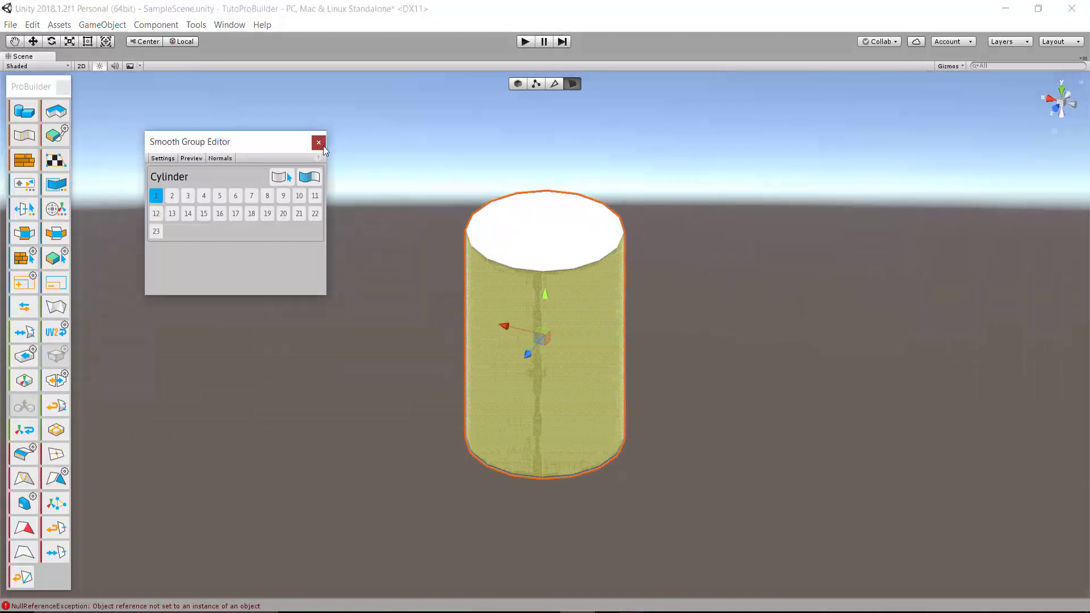
click(323, 145)
click(402, 297)
mouse_move(486, 312)
alt+mouse_down()
mouse_move(512, 142)
mouse_move(349, 257)
mouse_move(643, 282)
mouse_move(689, 241)
mouse_move(682, 251)
mouse_move(551, 84)
alt+mouse_up()
Switch to edge mode and pick one vertical barrel edge, undoing a test Alt+U edge loop.
click(555, 85)
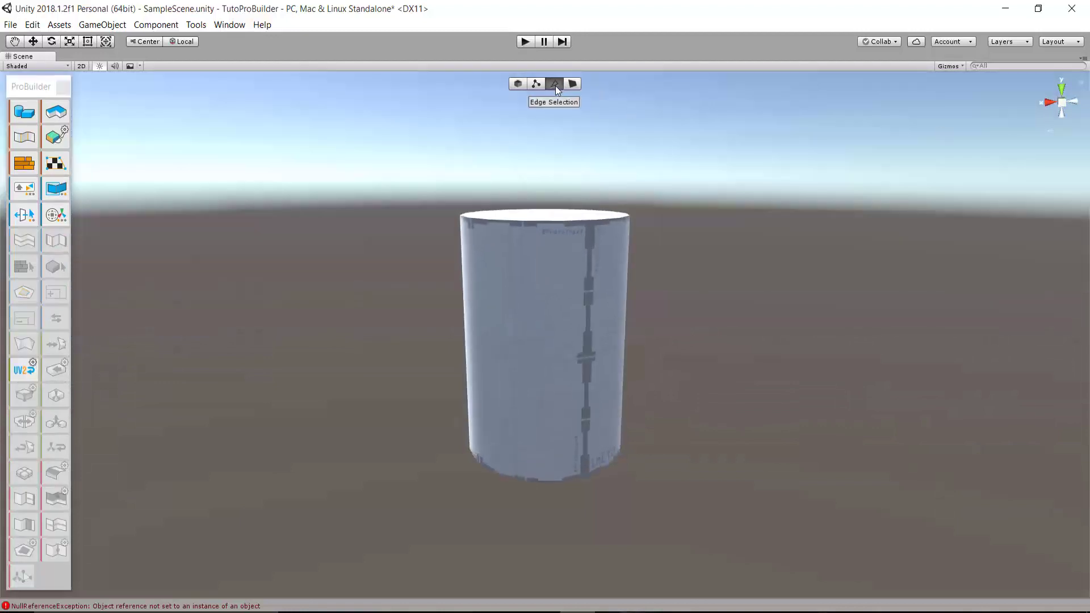
click(563, 299)
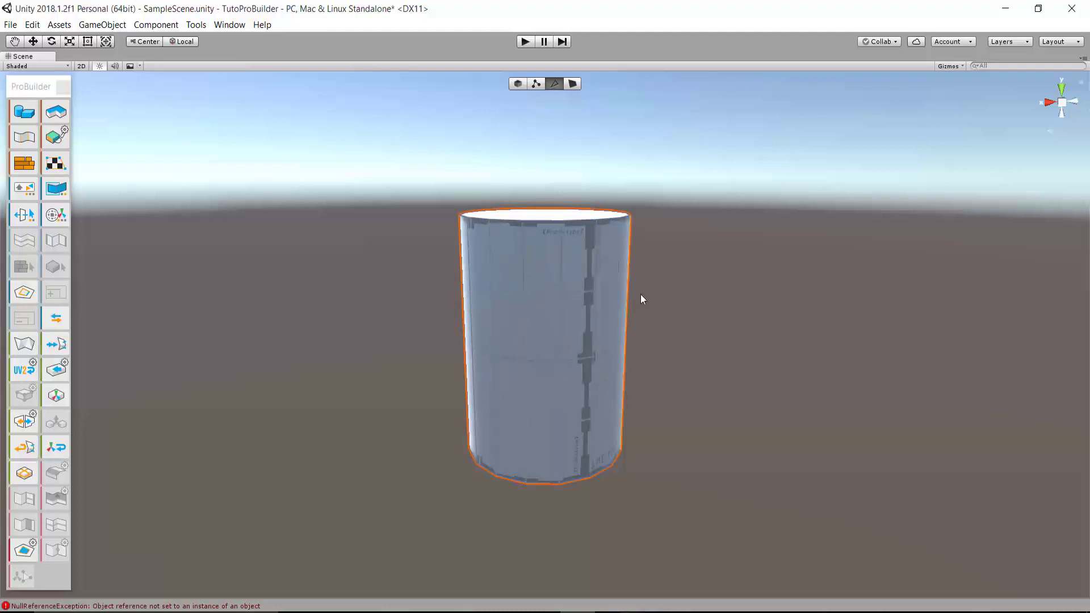
click(526, 325)
alt+drag(406, 265, 476, 254)
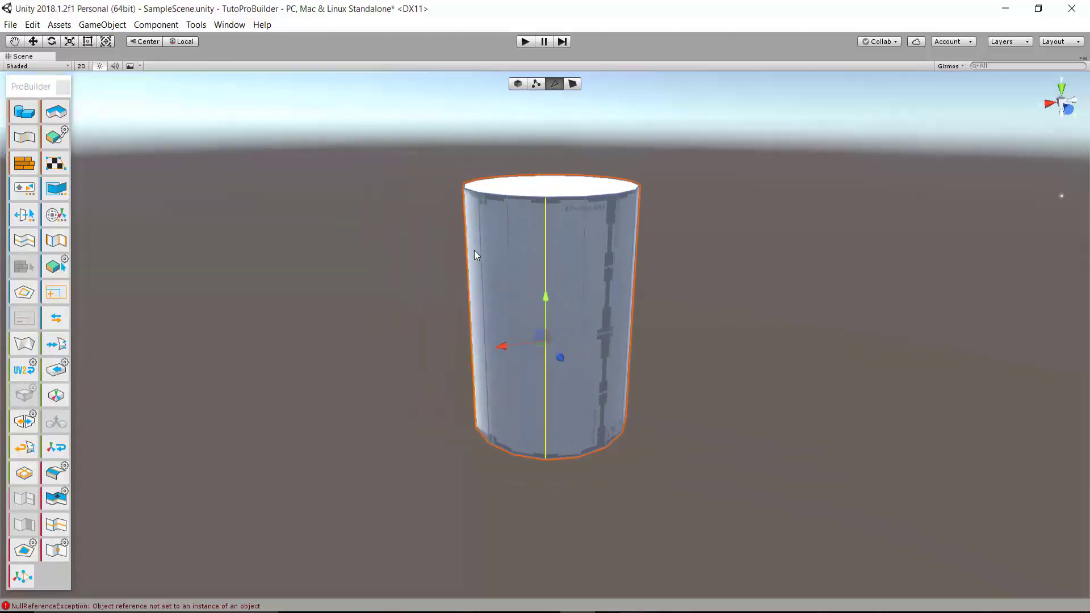
key(alt+u)
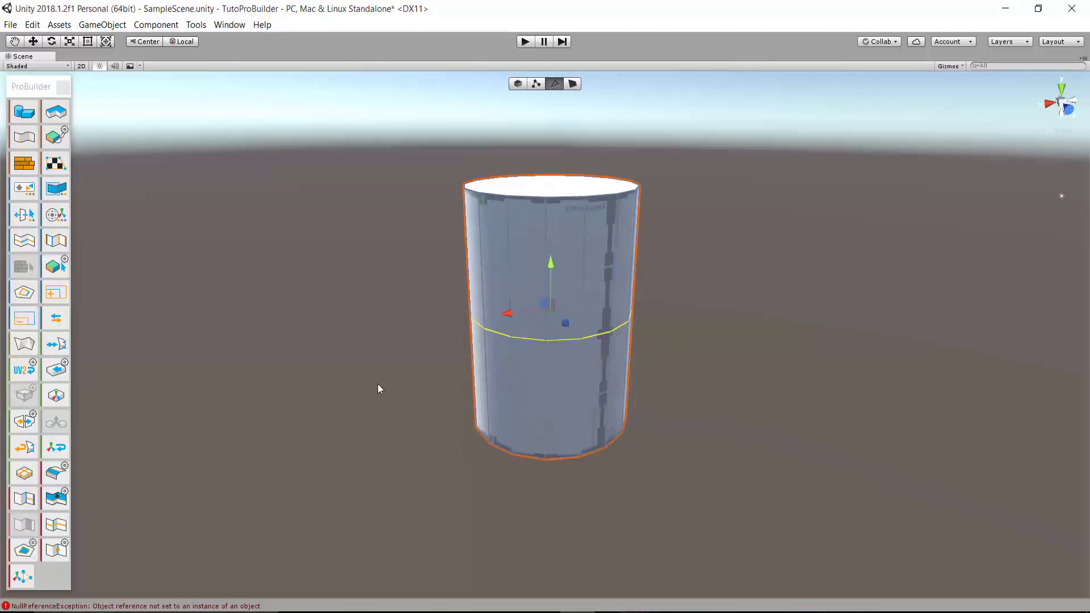
key(ctrl+z)
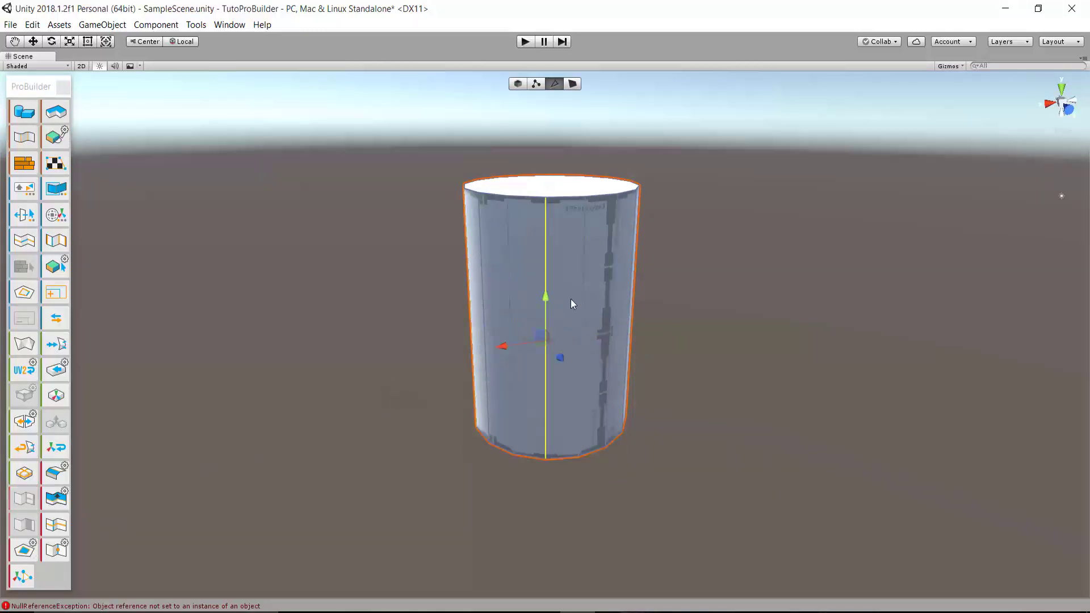
click(503, 251)
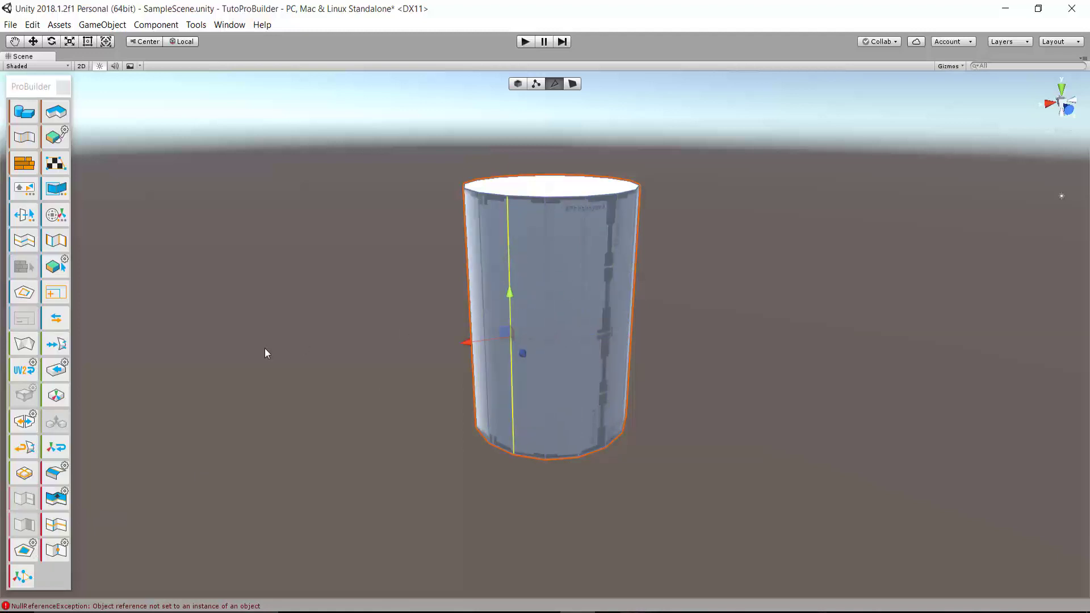
click(55, 525)
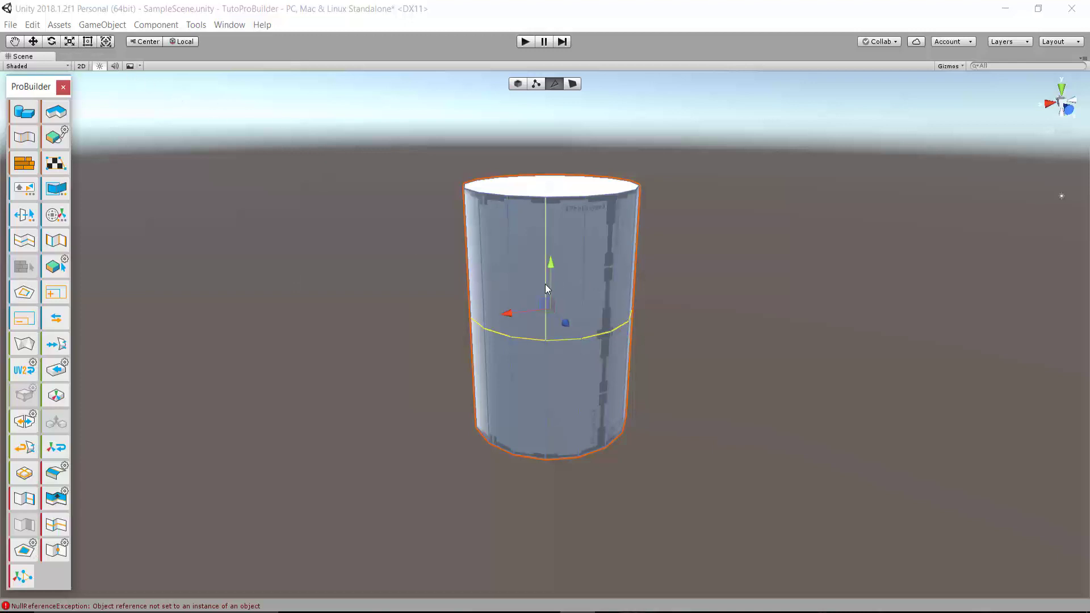
click(69, 41)
scroll(550, 283, up, 3)
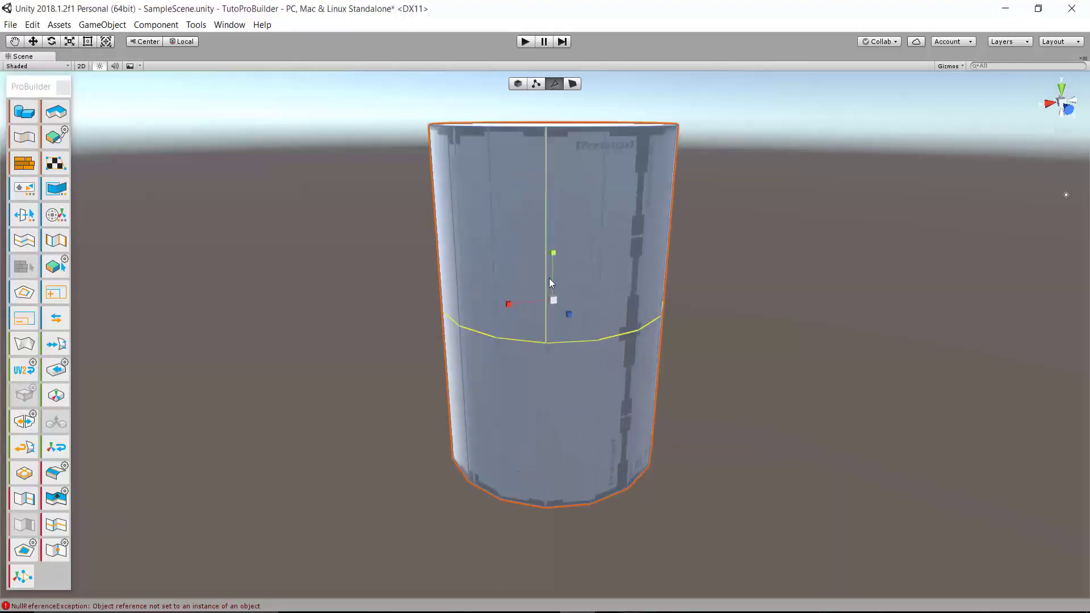
drag(554, 301, 485, 186)
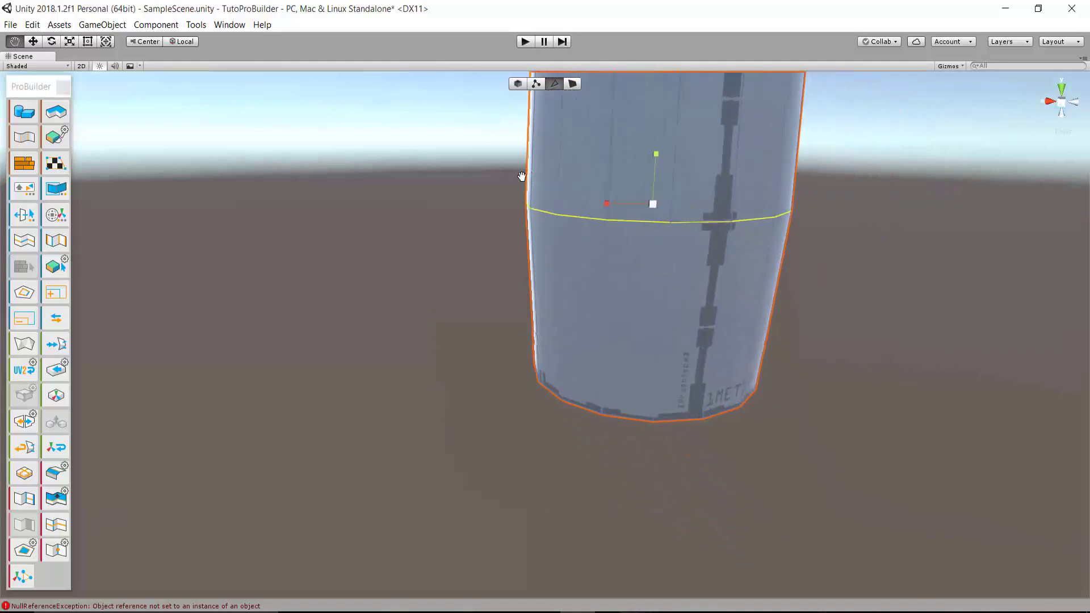
scroll(546, 217, down, 5)
scroll(599, 246, up, 2)
scroll(631, 256, up, 4)
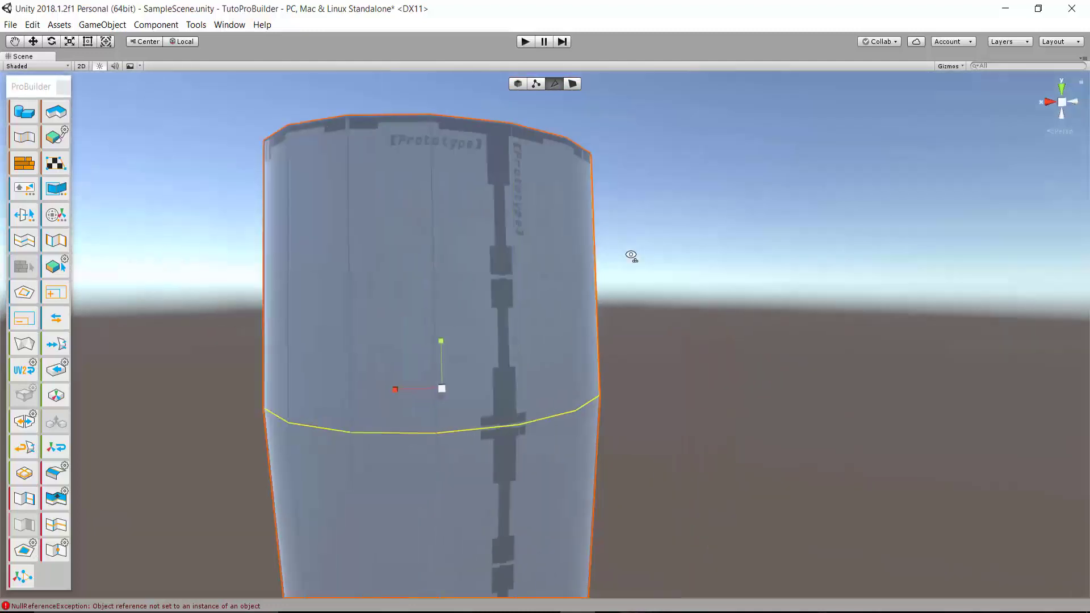
scroll(529, 343, down, 4)
mouse_move(483, 365)
mouse_down()
mouse_move(582, 411)
mouse_move(624, 404)
mouse_up()
scroll(493, 378, down, 2)
scroll(587, 399, down, 2)
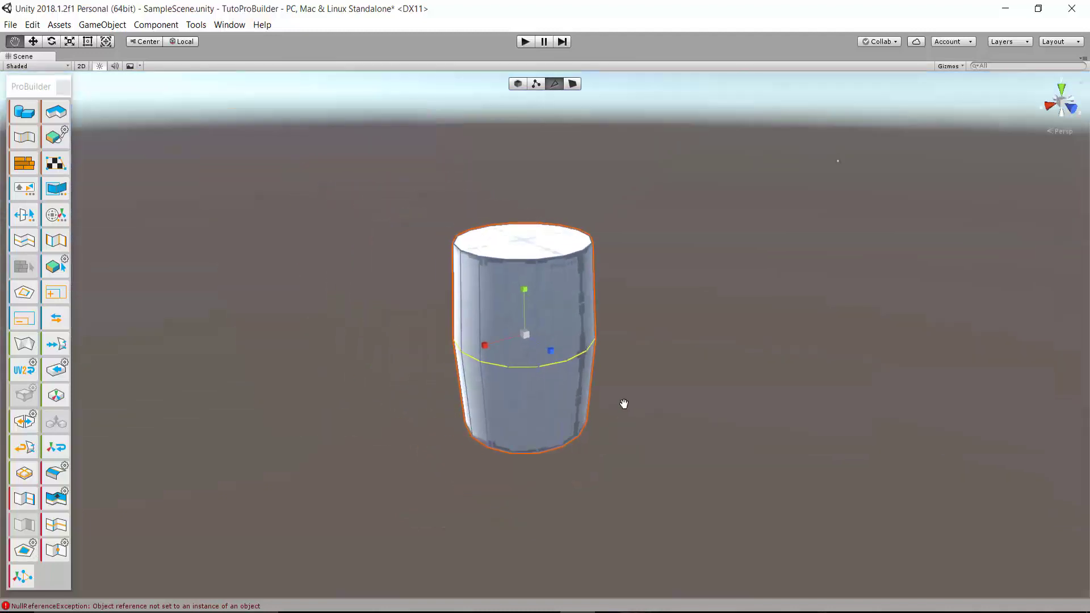
scroll(624, 405, up, 3)
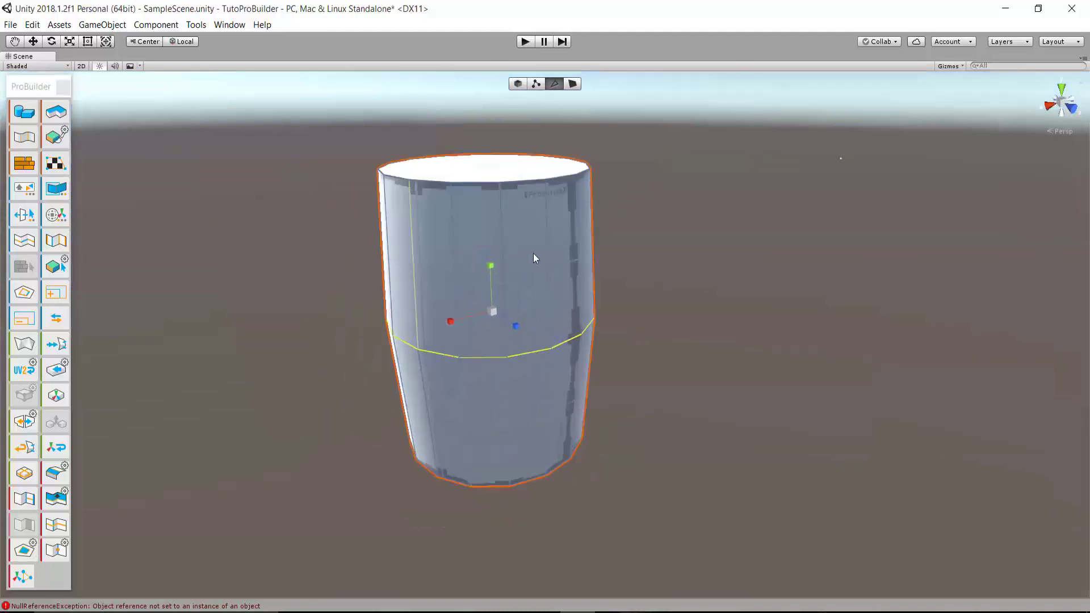
scroll(596, 360, up, 3)
alt+drag(596, 360, 526, 315)
scroll(526, 315, down, 3)
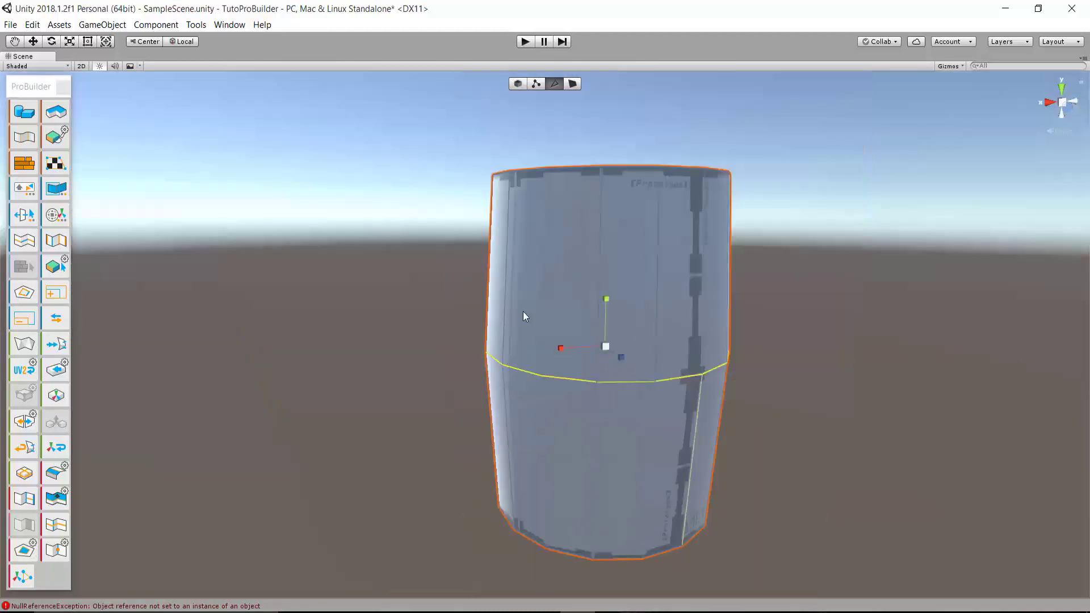
click(1075, 101)
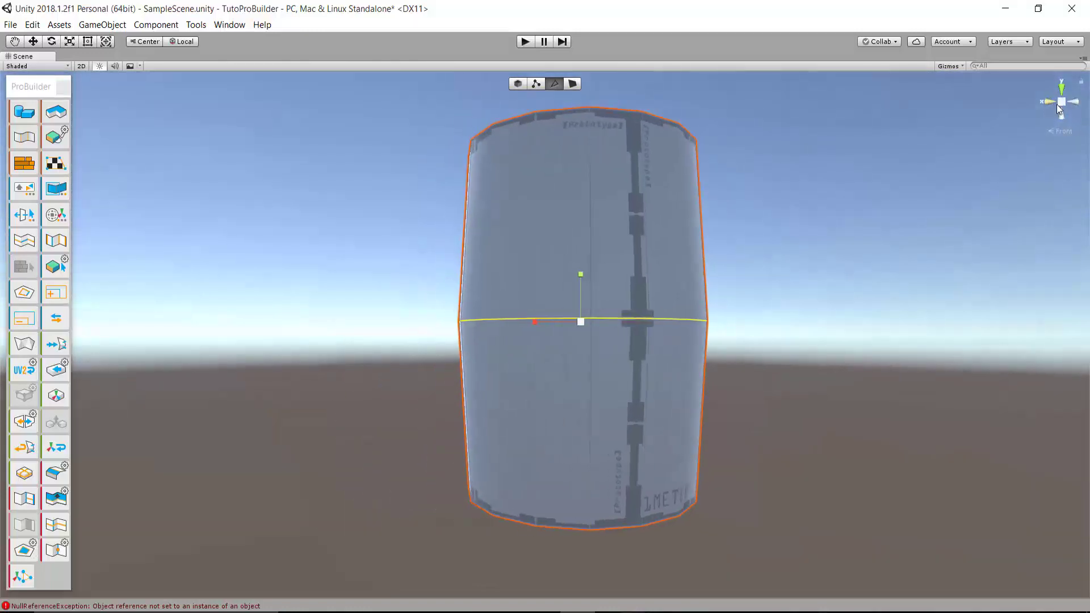
click(1050, 101)
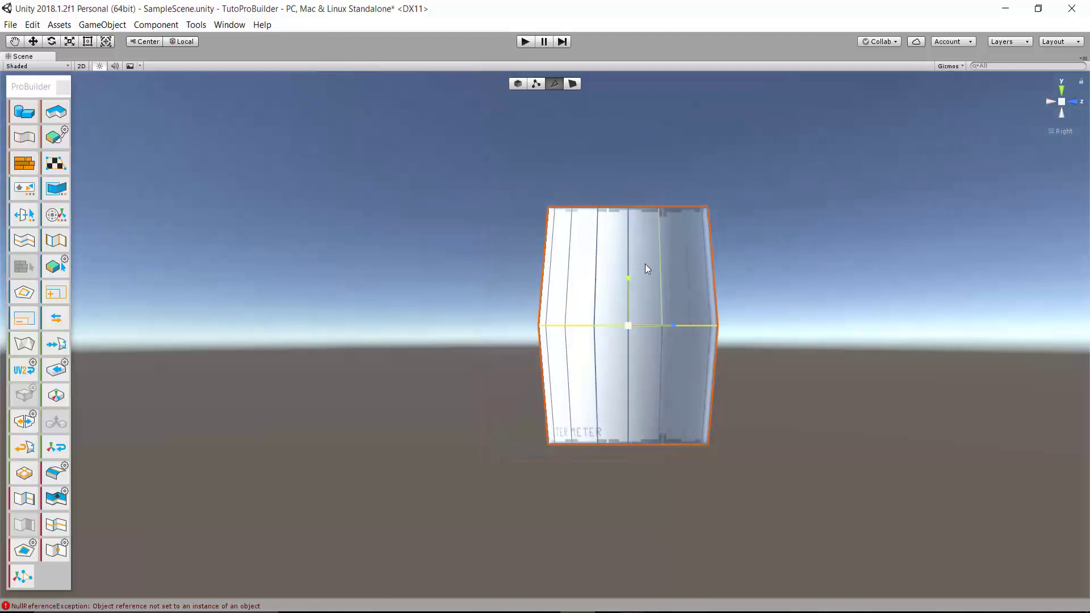
alt+drag(545, 258, 624, 300)
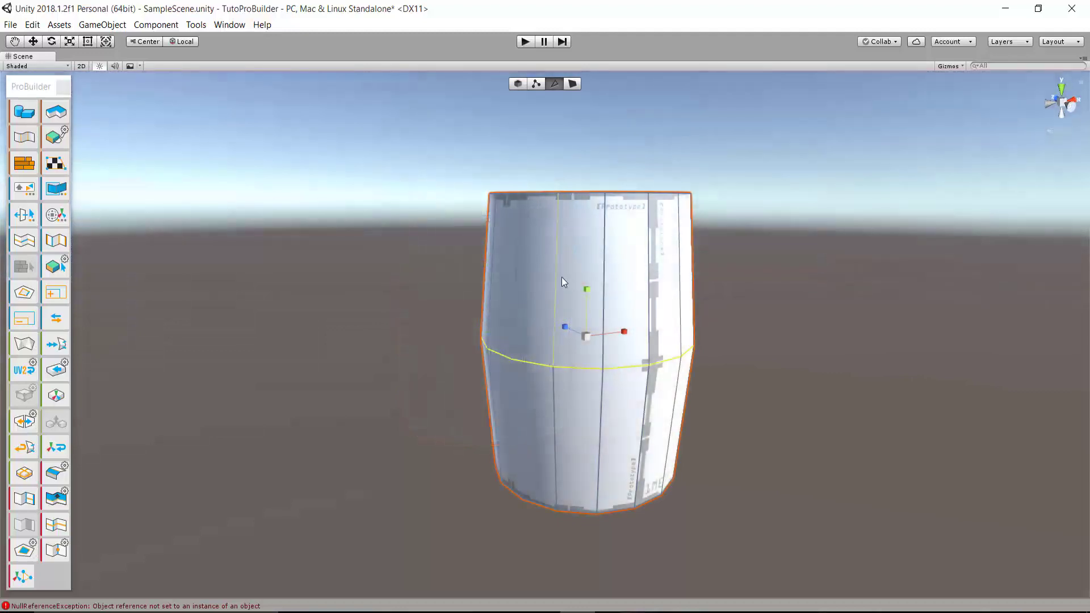
Select two vertical barrel edges and insert new edge loops with Alt+U.
click(559, 279)
shift+click(551, 404)
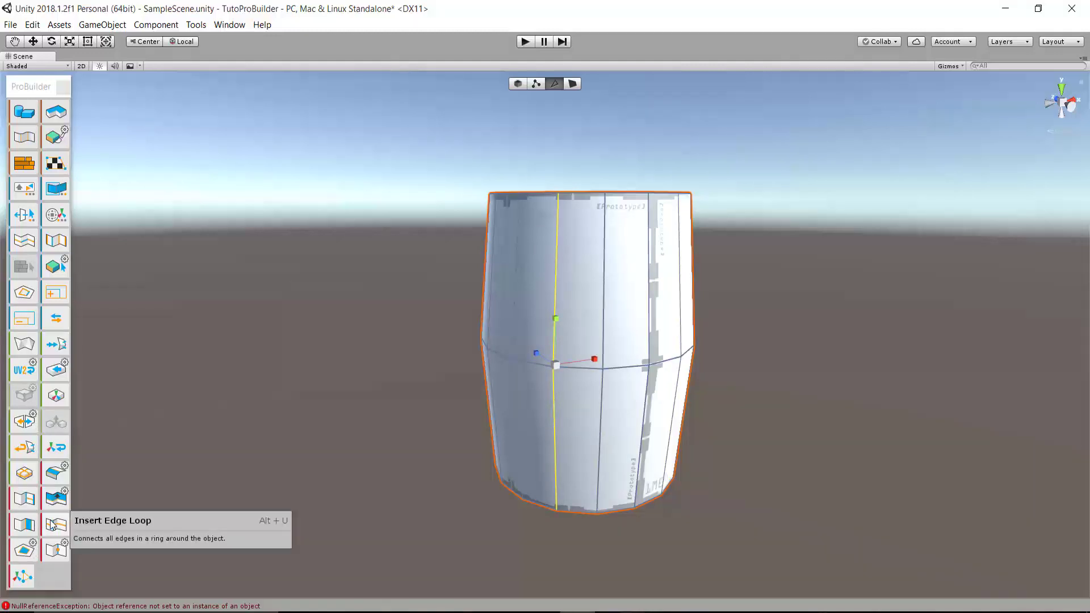
key(alt+u)
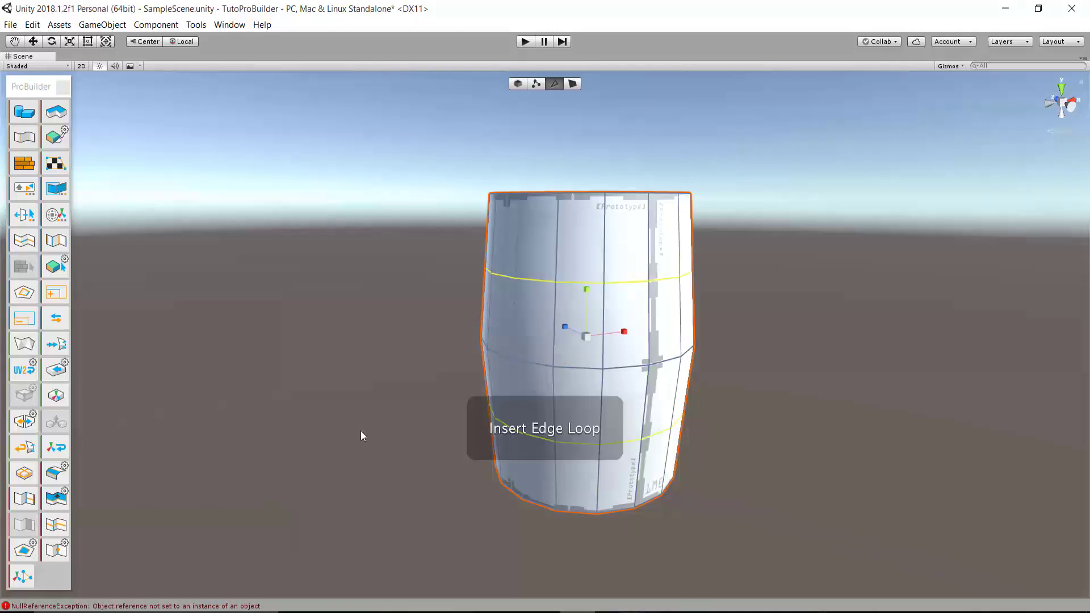
Scale the new edge loops so the barrel's sides curve.
mouse_move(488, 307)
alt+mouse_down()
mouse_move(510, 402)
mouse_move(580, 253)
alt+mouse_up()
scroll(671, 345, up, 5)
scroll(672, 345, down, 5)
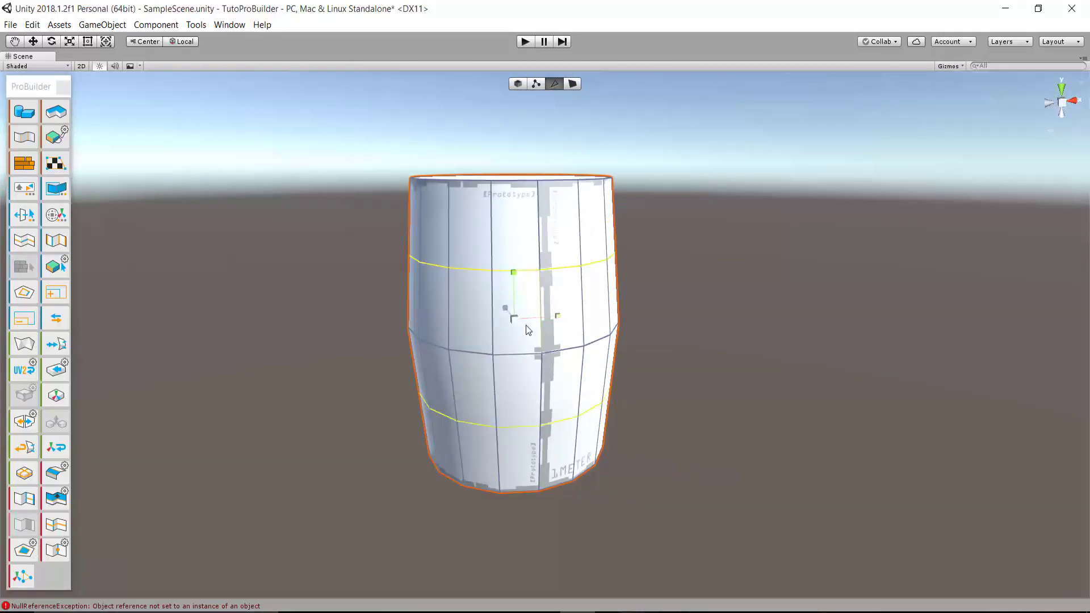
drag(517, 324, 515, 321)
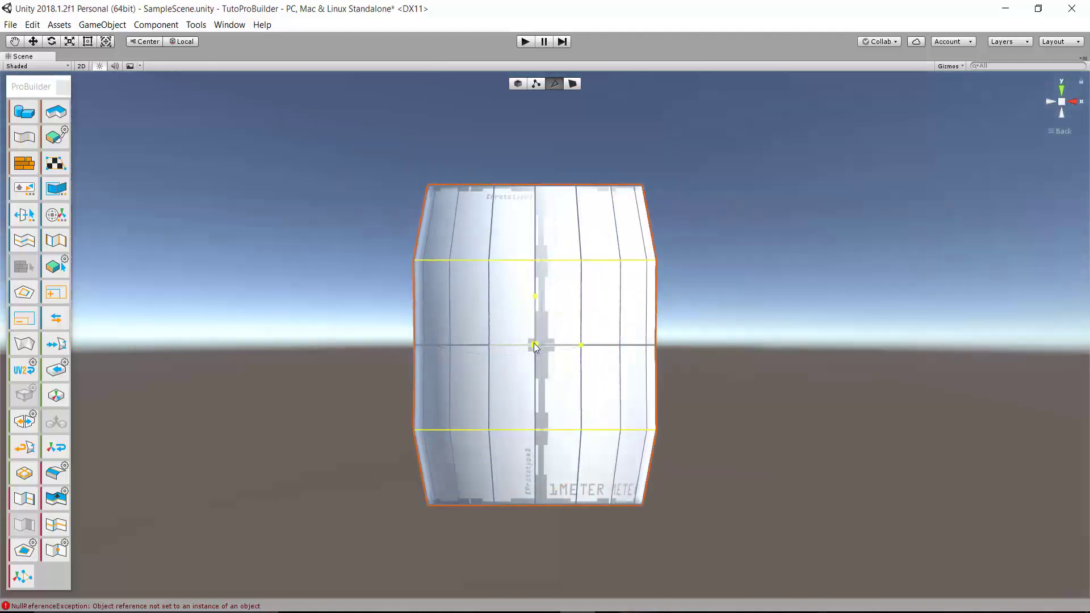
drag(535, 347, 452, 348)
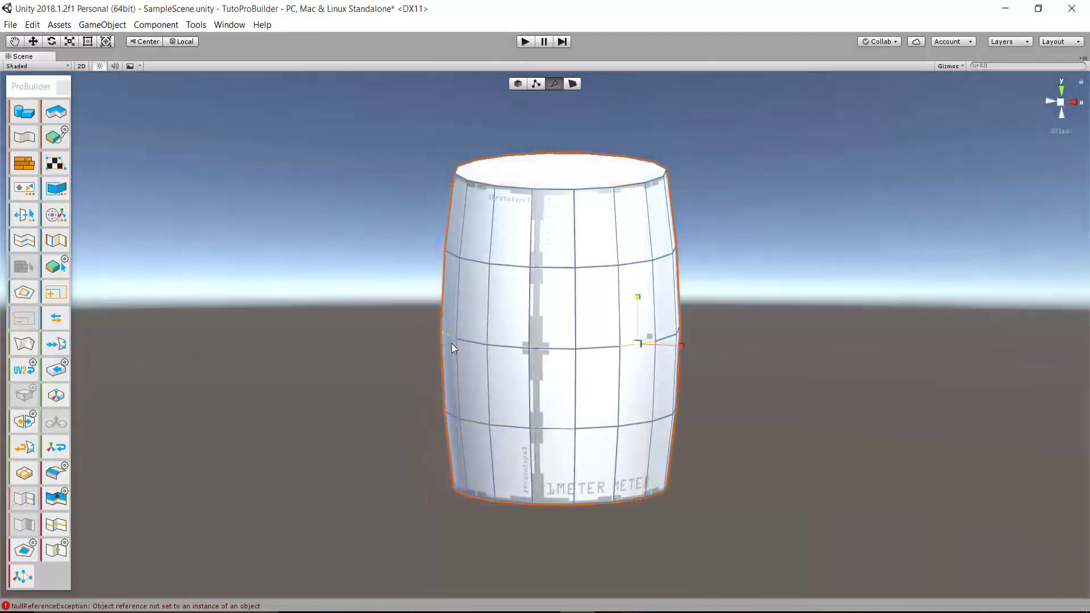
mouse_move(491, 363)
alt+mouse_down()
mouse_move(616, 364)
mouse_move(566, 353)
alt+mouse_up()
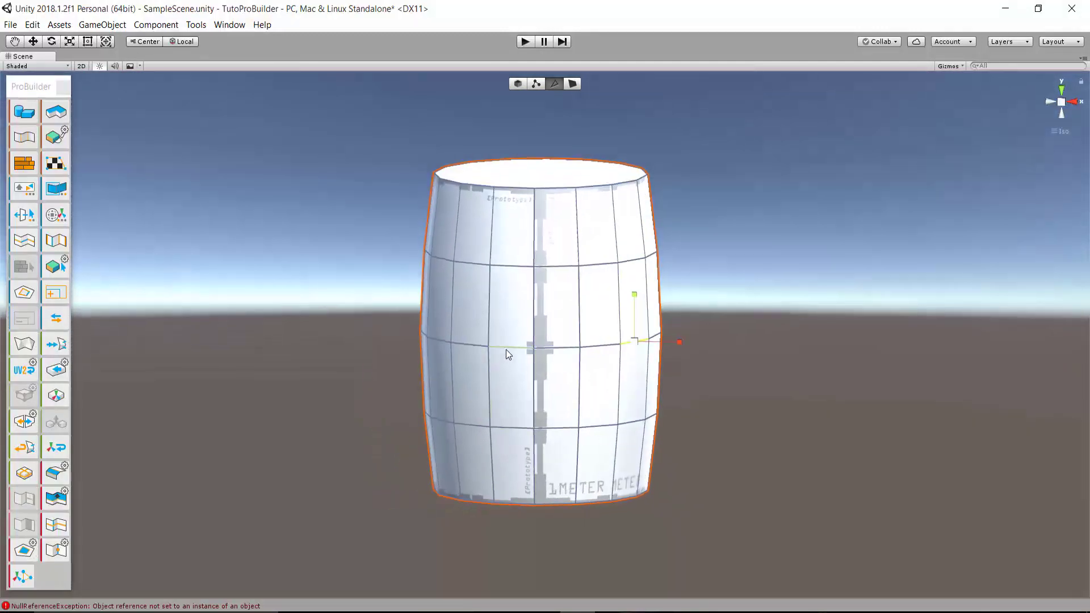
Select the whole upper edge ring, then add a bottom-ring edge to the selection.
double_click(507, 350)
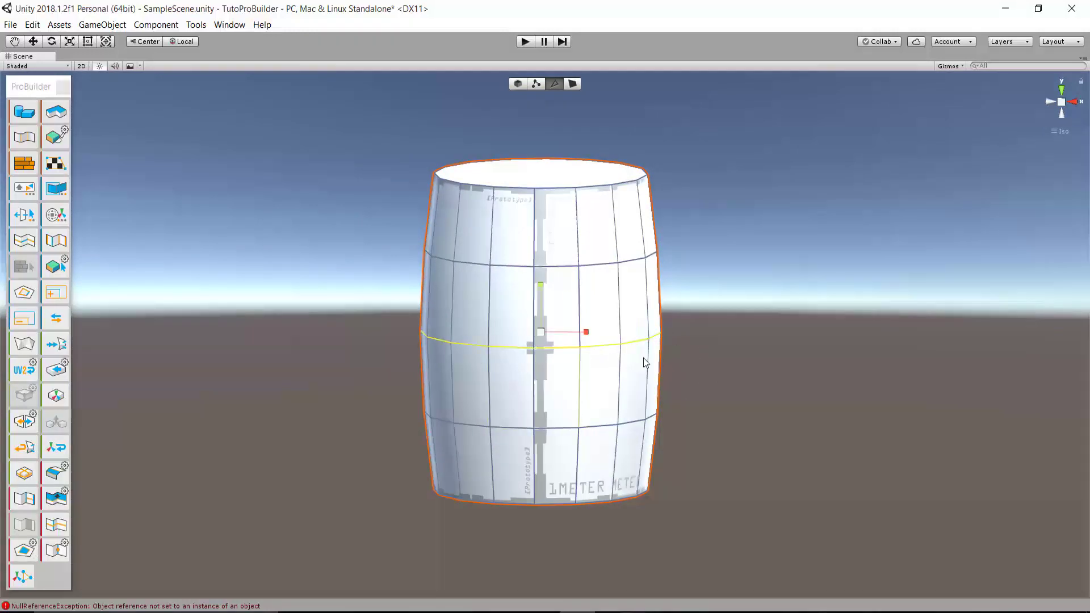
mouse_move(511, 353)
alt+mouse_down()
mouse_move(486, 345)
mouse_move(631, 265)
alt+mouse_up()
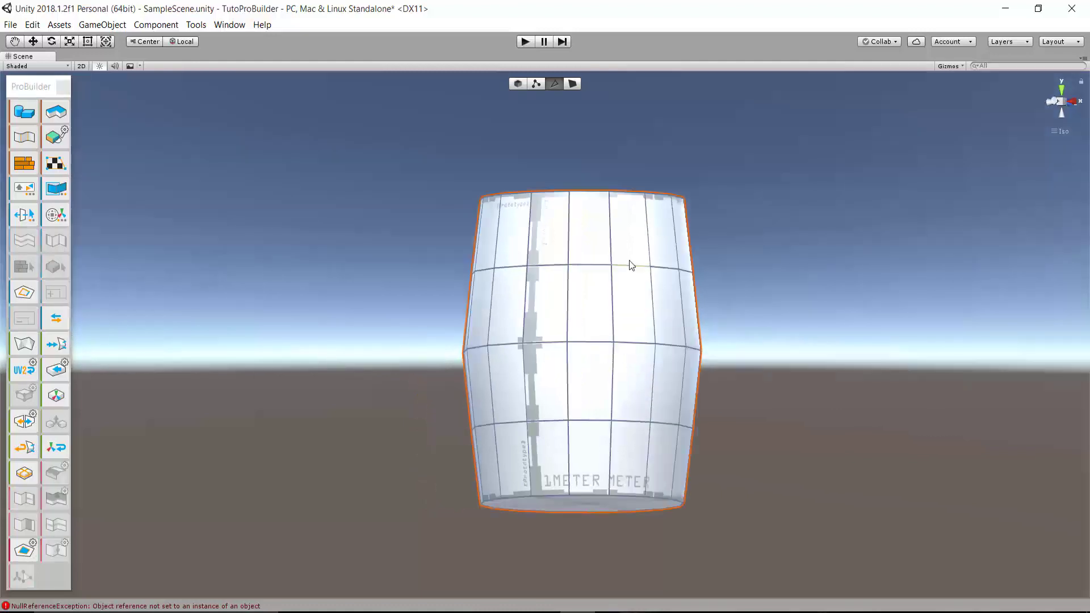
alt+drag(584, 341, 565, 319)
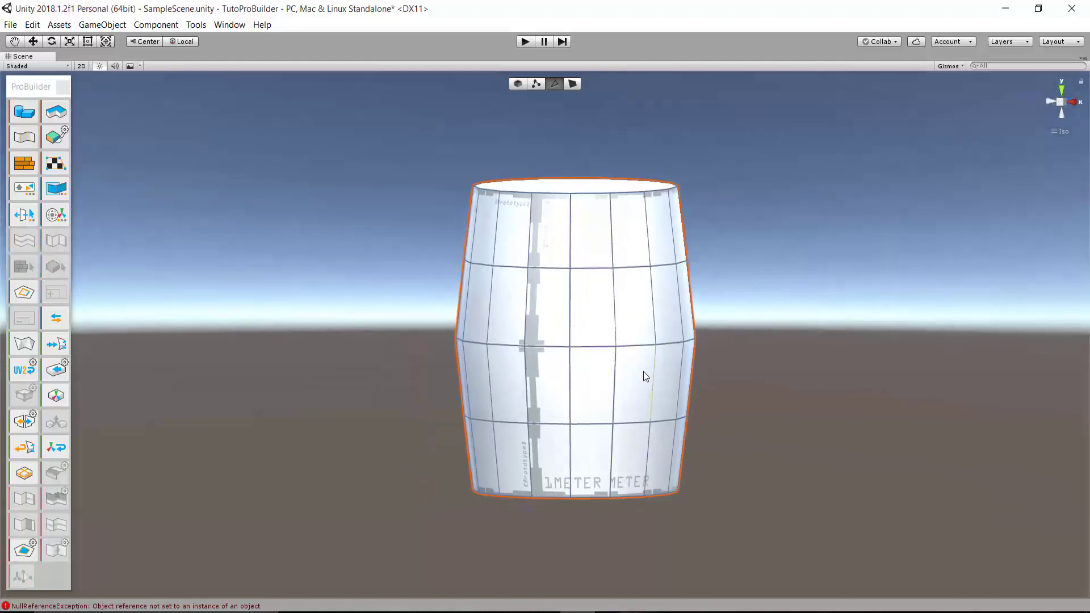
click(550, 271)
click(550, 271)
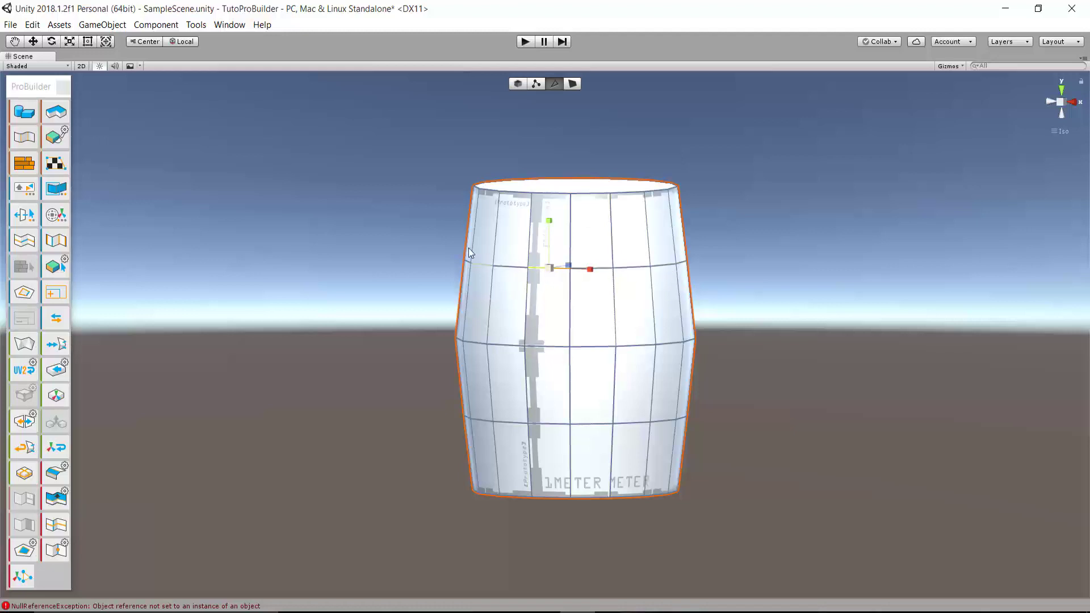
double_click(511, 268)
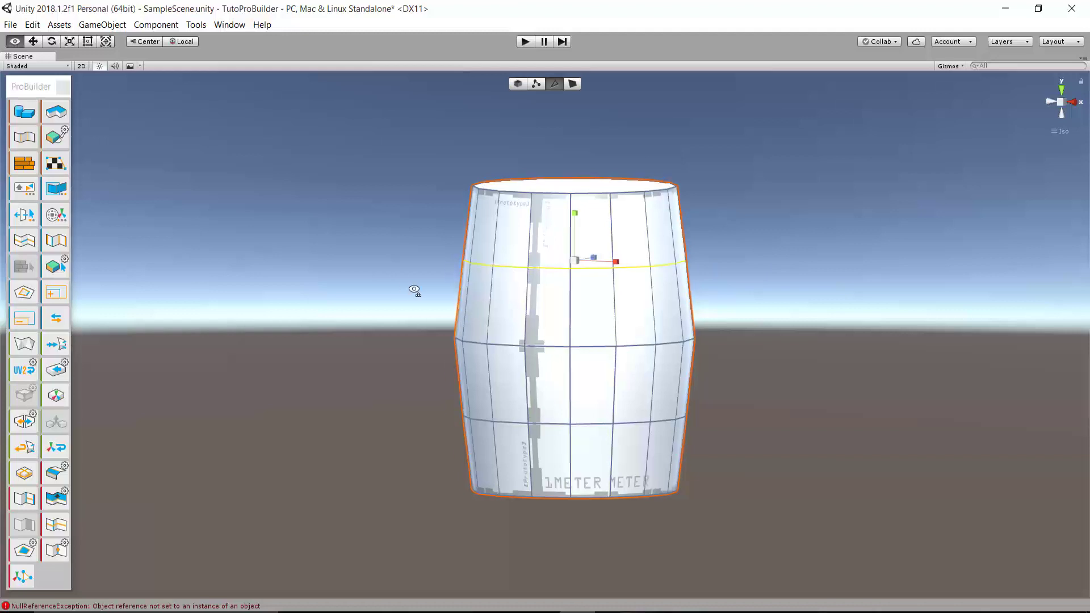
mouse_move(414, 292)
right_down()
mouse_move(595, 301)
mouse_move(538, 286)
mouse_move(339, 326)
mouse_move(370, 331)
right_up()
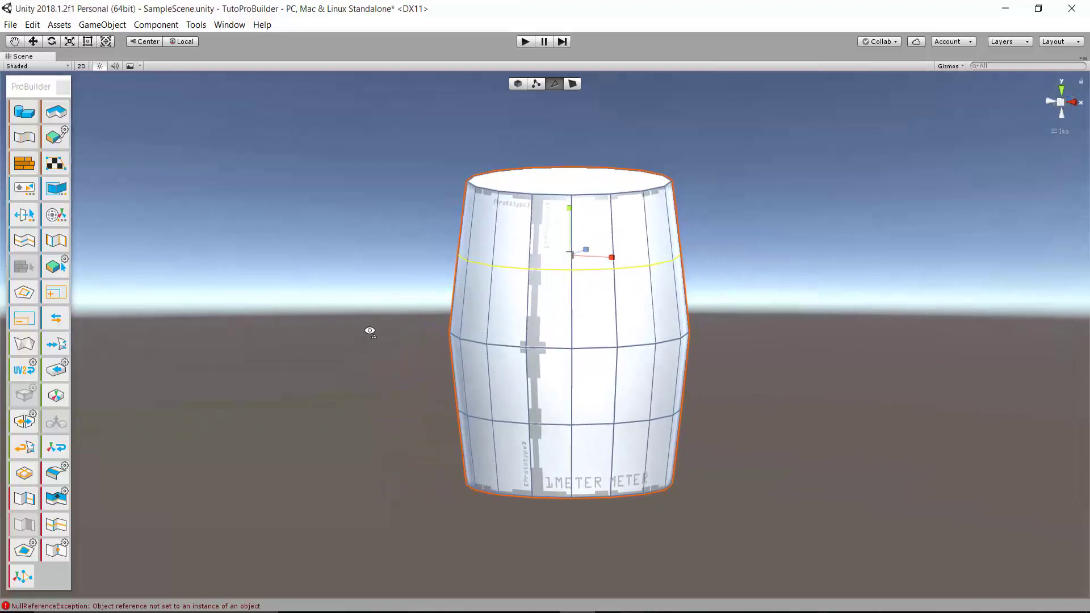
shift+click(550, 424)
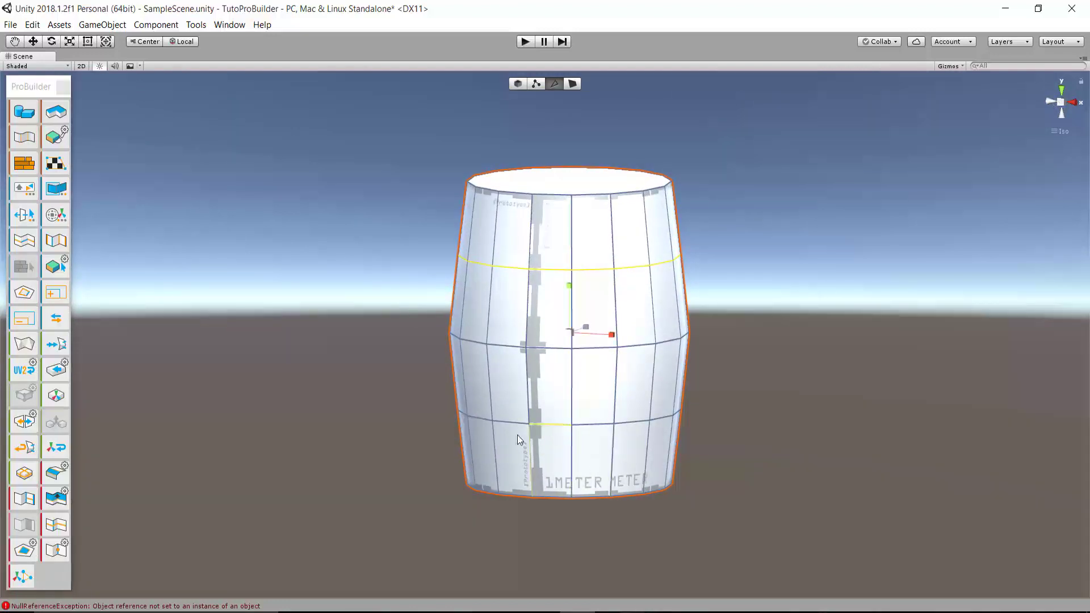
Add the full lower loop and scale both loops outward in the Left view.
shift+double_click(506, 420)
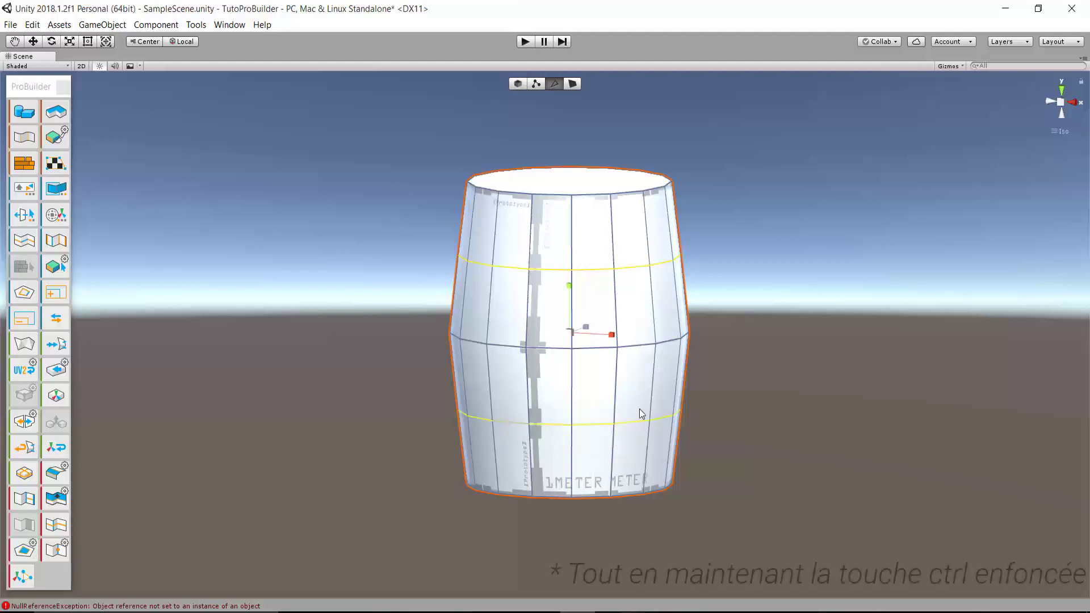
mouse_move(414, 365)
right_down()
mouse_move(602, 329)
mouse_move(635, 384)
mouse_move(650, 379)
right_up()
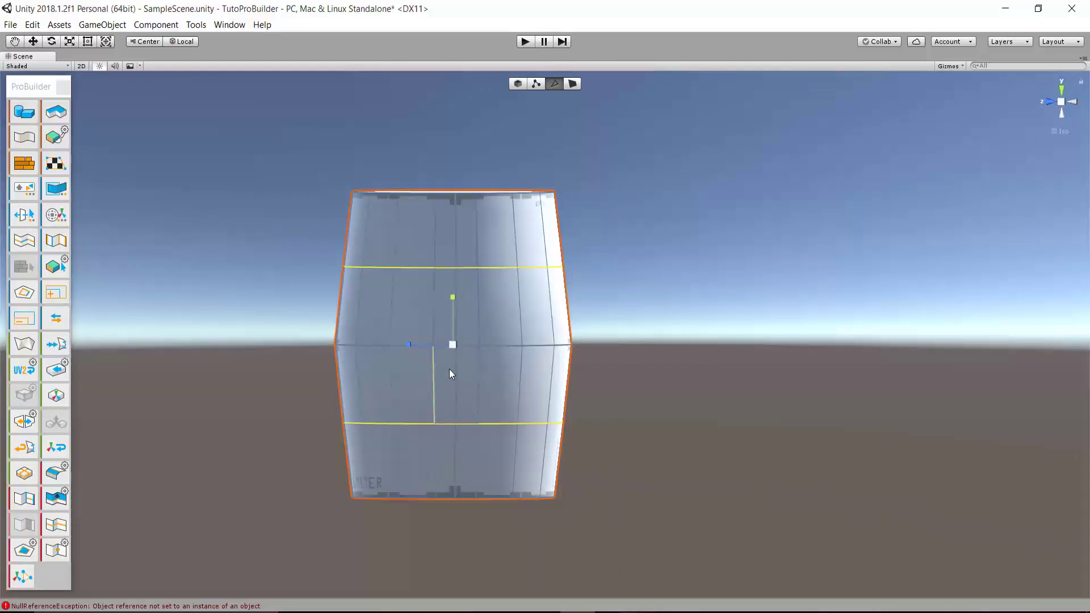
right_drag(689, 326, 642, 343)
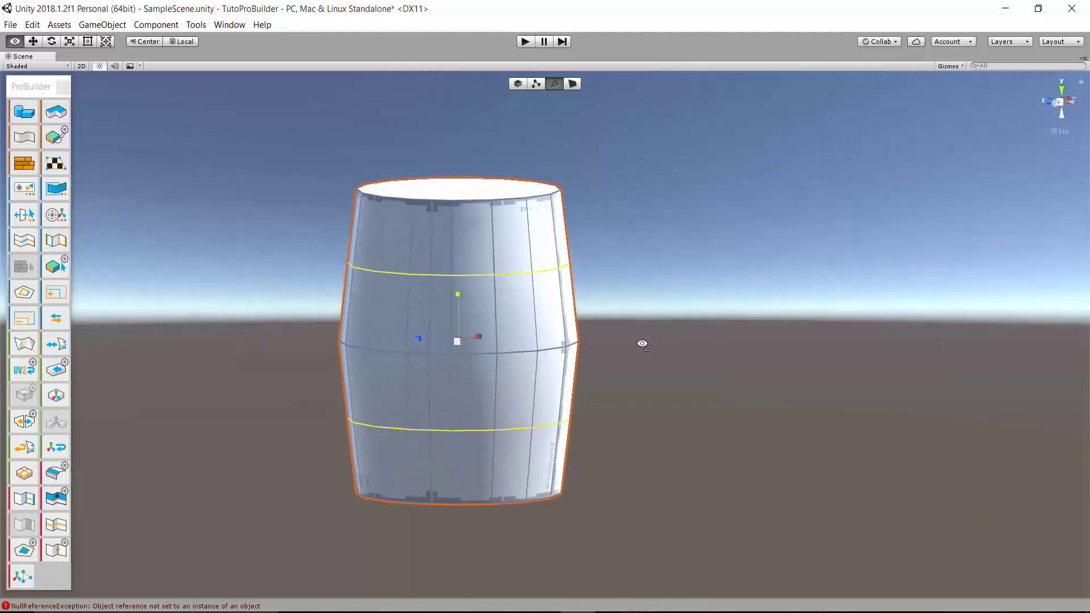
click(1070, 97)
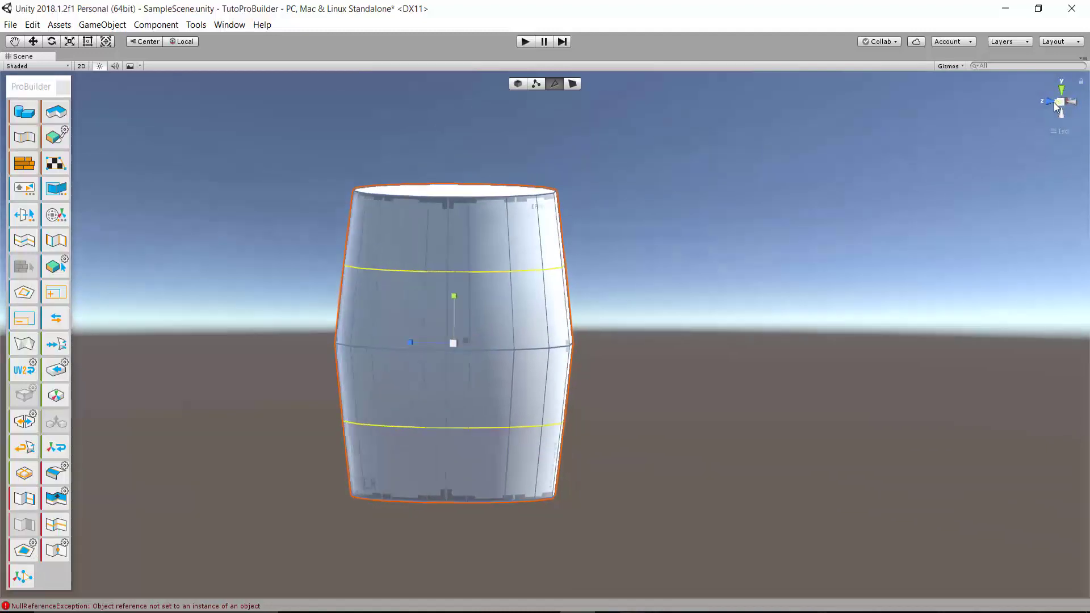
drag(456, 343, 454, 342)
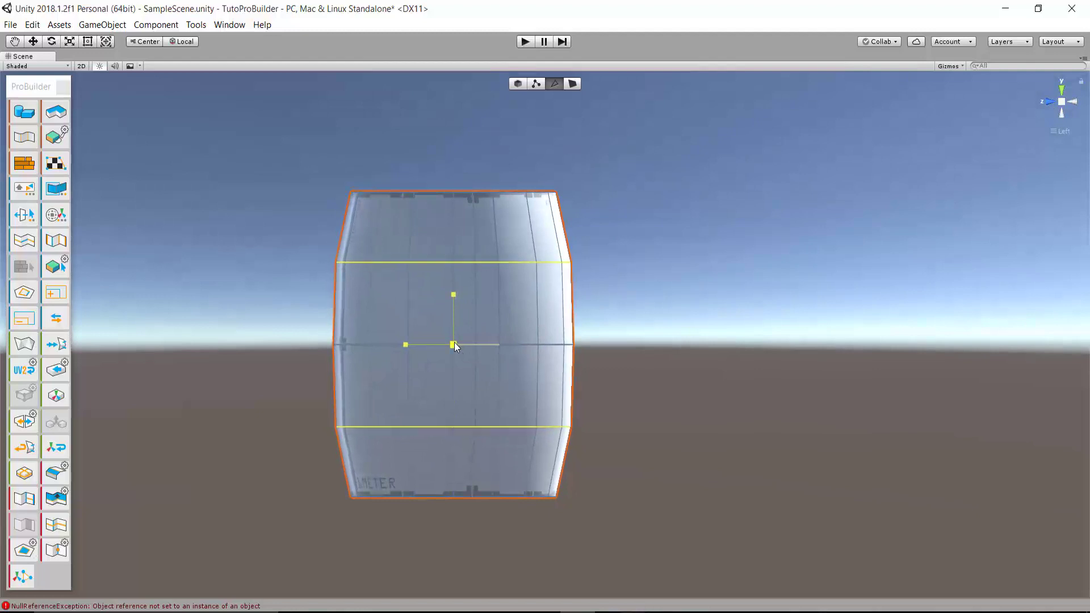
drag(454, 341, 443, 369)
Return to perspective view and frame the reshaped barrel with F.
click(1064, 108)
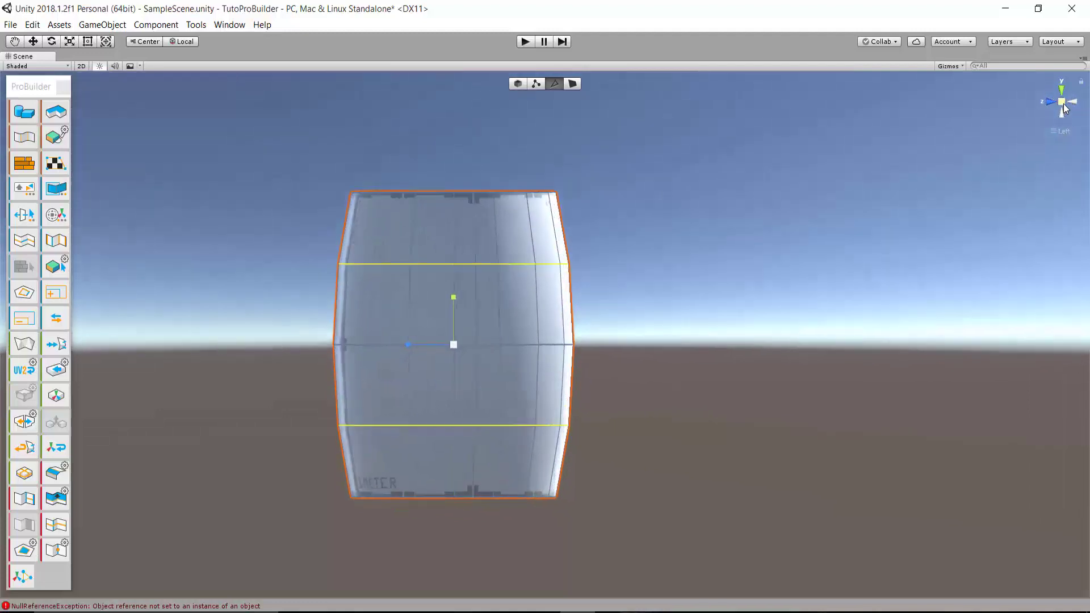
click(1063, 102)
alt+drag(551, 346, 448, 335)
mouse_move(449, 335)
middle_down()
mouse_move(532, 369)
mouse_move(542, 267)
middle_up()
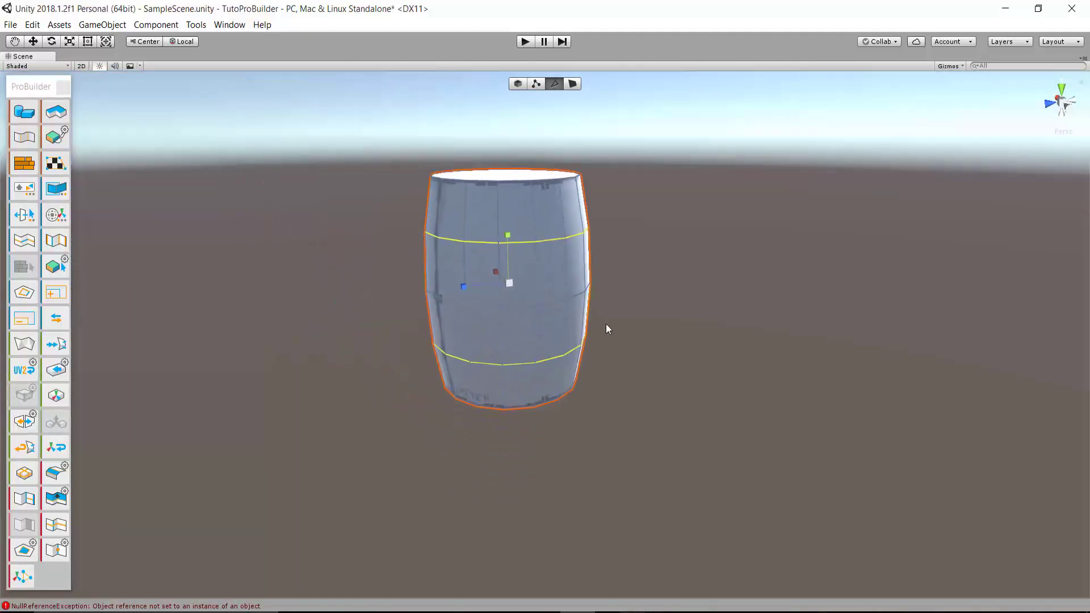
scroll(603, 324, up, 2)
scroll(601, 323, up, 5)
scroll(622, 349, down, 3)
scroll(680, 338, down, 3)
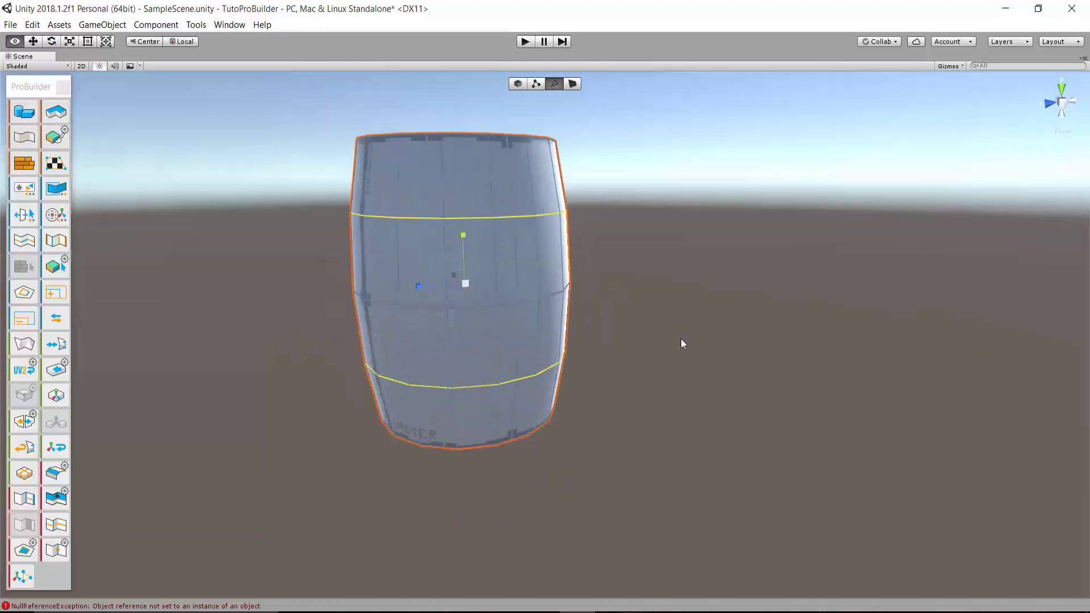
alt+drag(680, 338, 730, 420)
scroll(693, 436, down, 2)
mouse_move(693, 436)
middle_down()
mouse_move(610, 399)
mouse_move(655, 377)
middle_up()
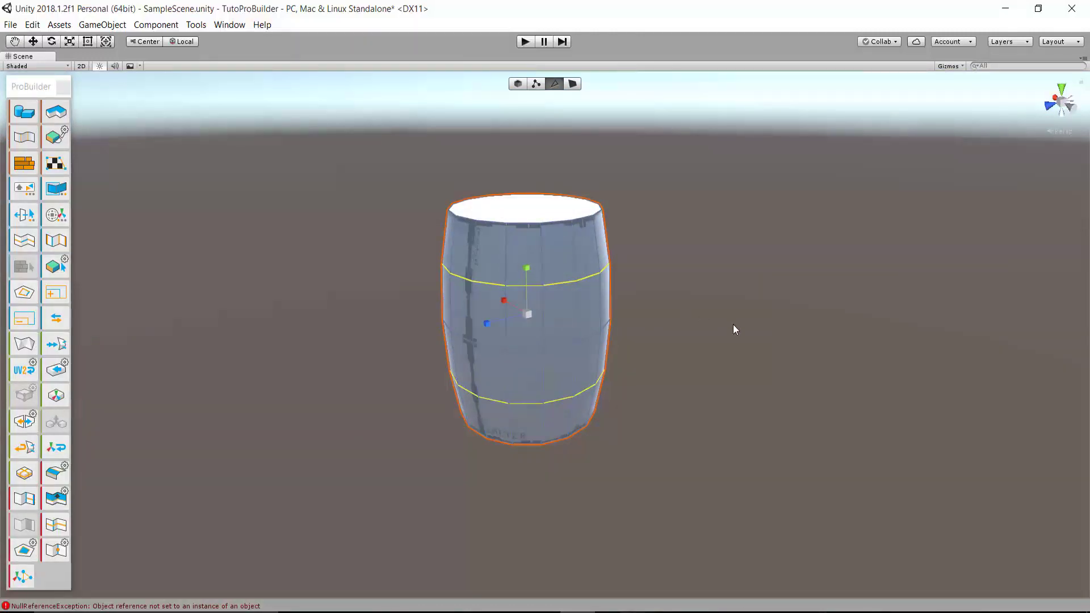
key(f)
scroll(572, 275, down, 3)
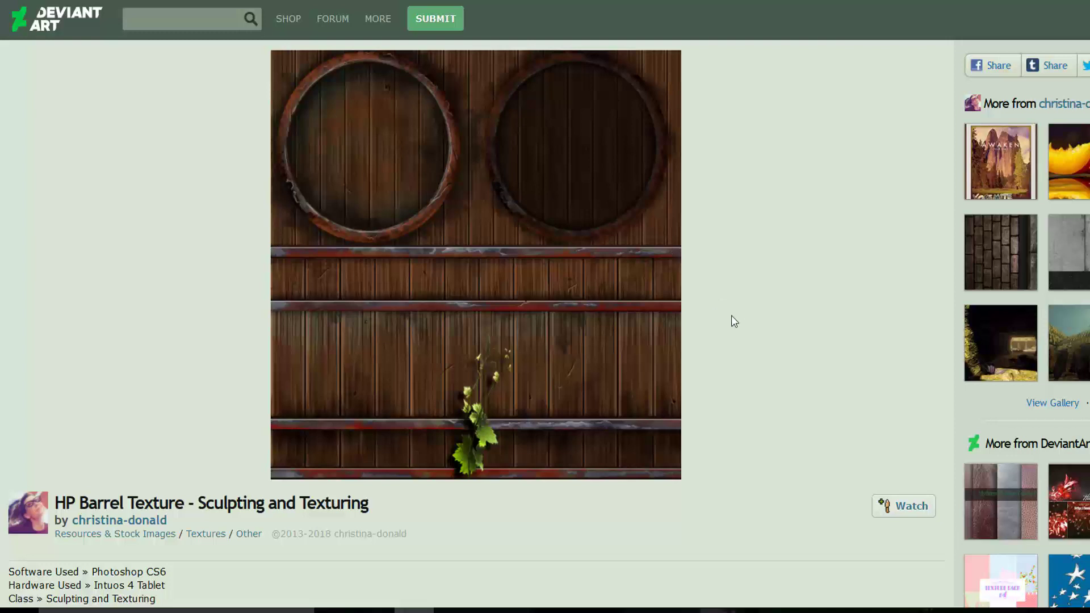
Scroll the HP Barrel Texture page to check the wooden barrel image.
scroll(744, 317, down, 3)
scroll(745, 318, up, 3)
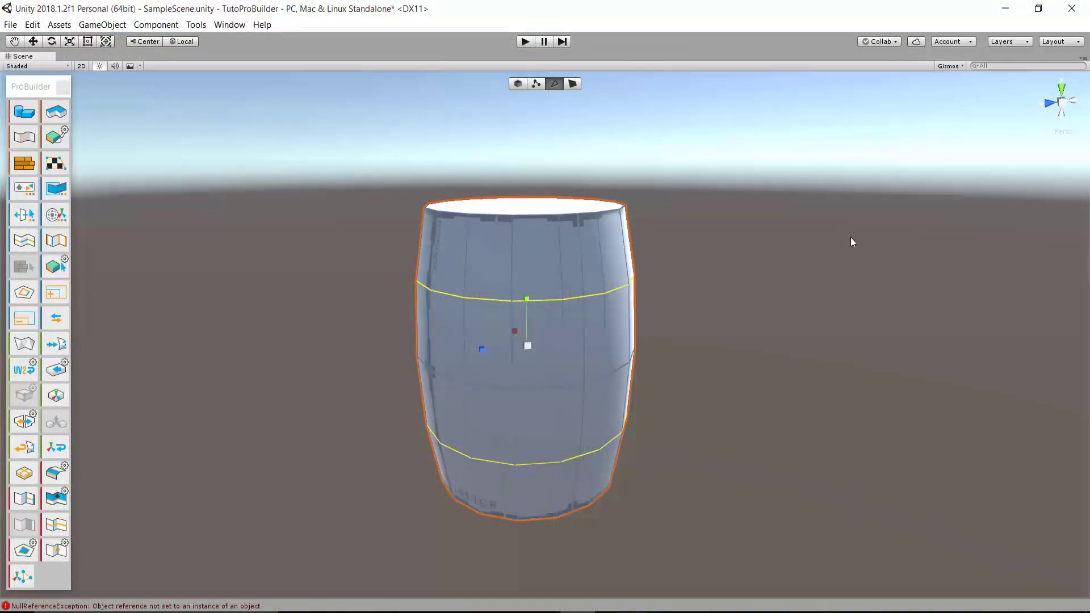
Open the Project window and move and enlarge it beside the barrel.
click(228, 25)
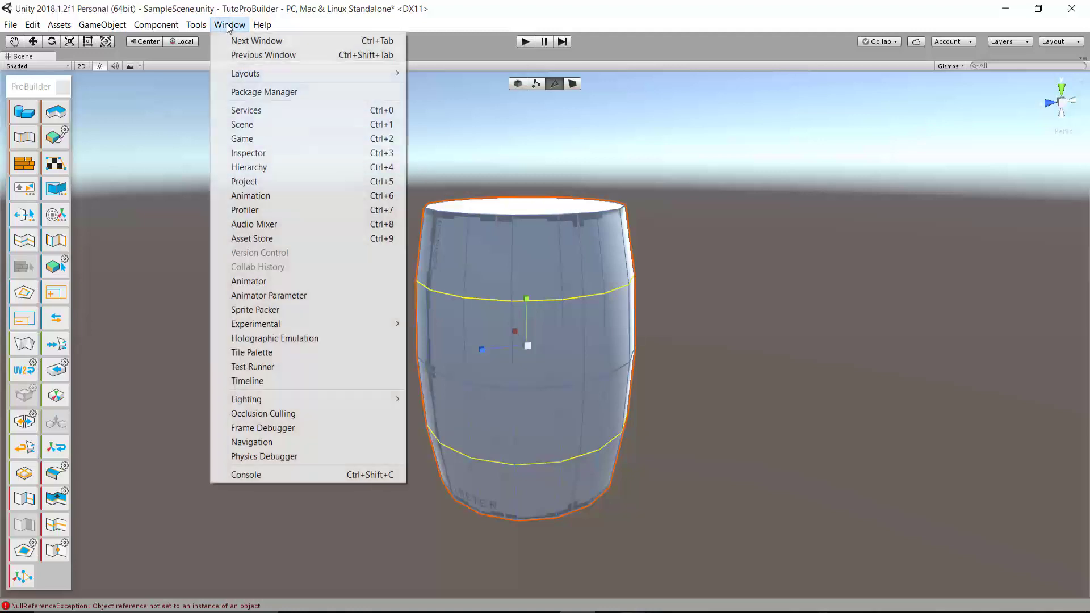
click(267, 181)
drag(146, 12, 845, 254)
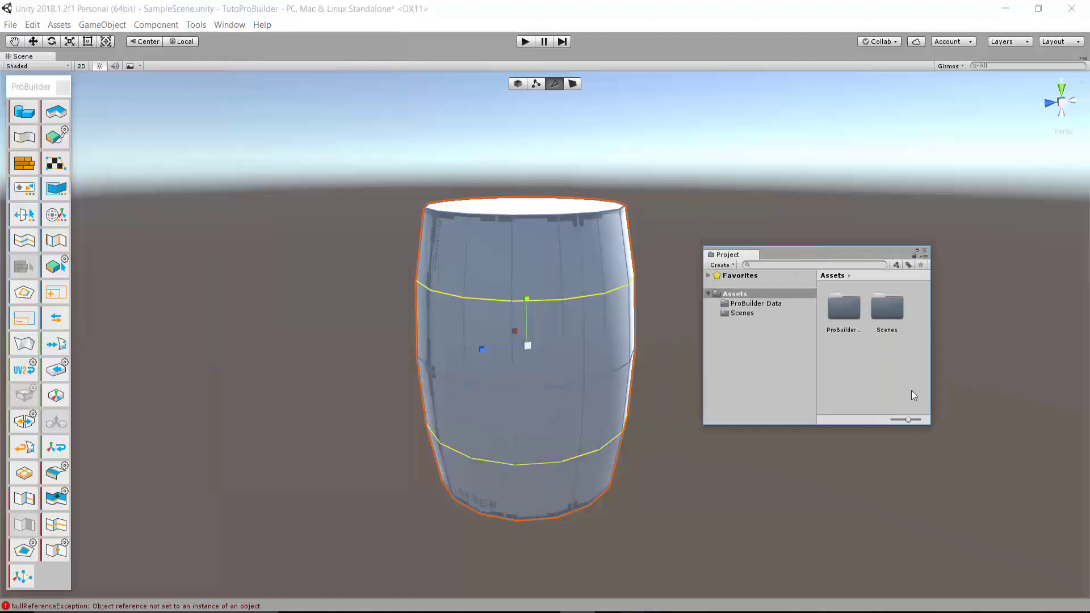
drag(932, 423, 991, 471)
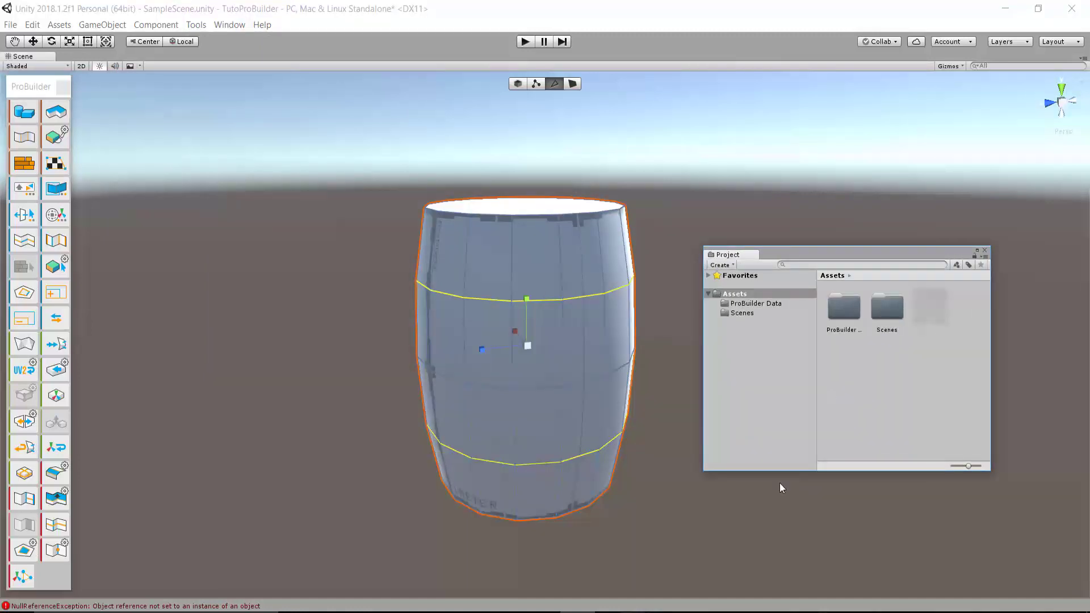
Rename the imported texture to 'barrel' and reselect the barrel in object mode.
click(925, 325)
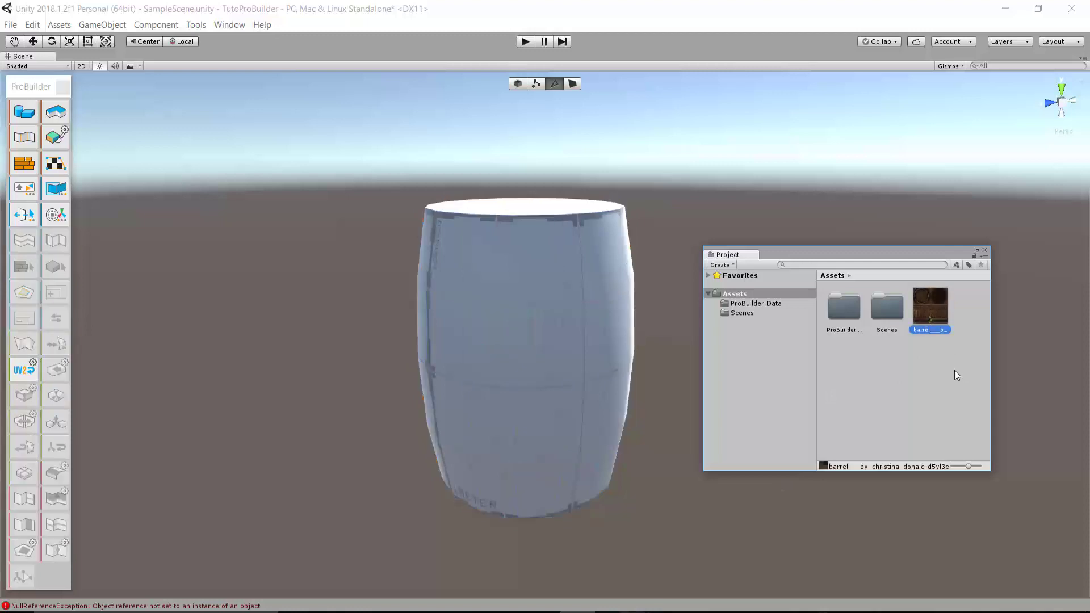
key(F2)
key(ctrl+a)
text(barrel)
key(Return)
click(517, 85)
click(544, 284)
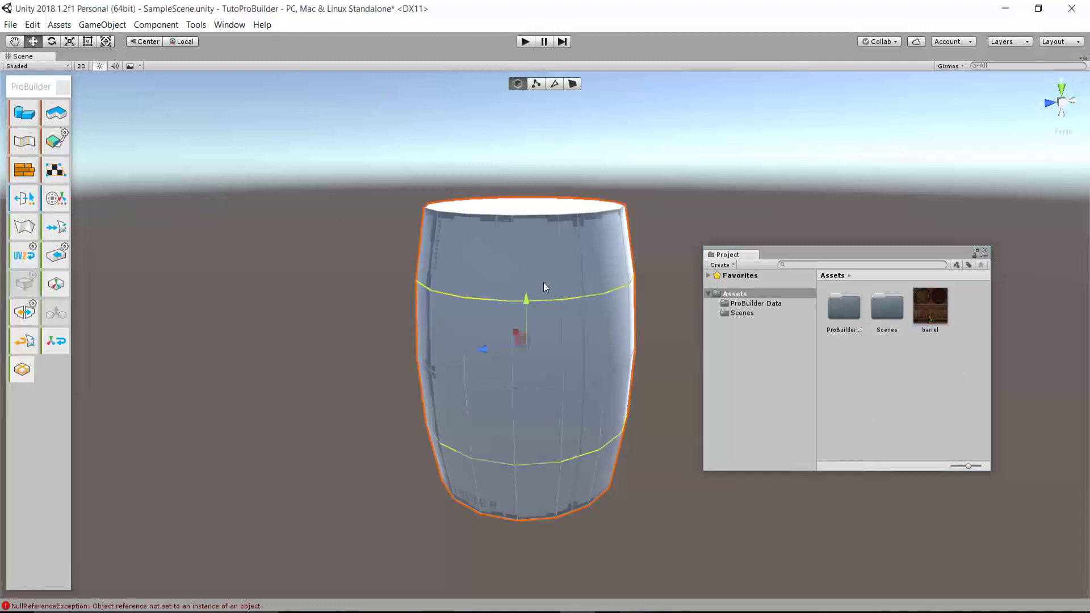
Open ProBuilder's Material Editor, create material Barrel_Material, and show it in the Inspector.
click(24, 173)
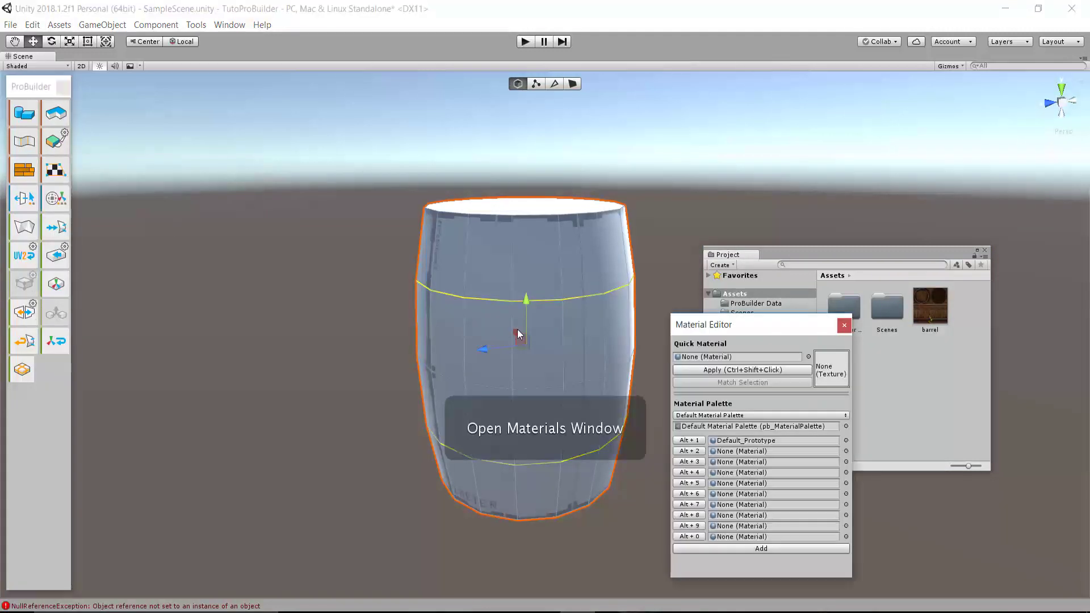
mouse_move(733, 314)
mouse_down()
mouse_move(315, 211)
mouse_move(294, 195)
mouse_up()
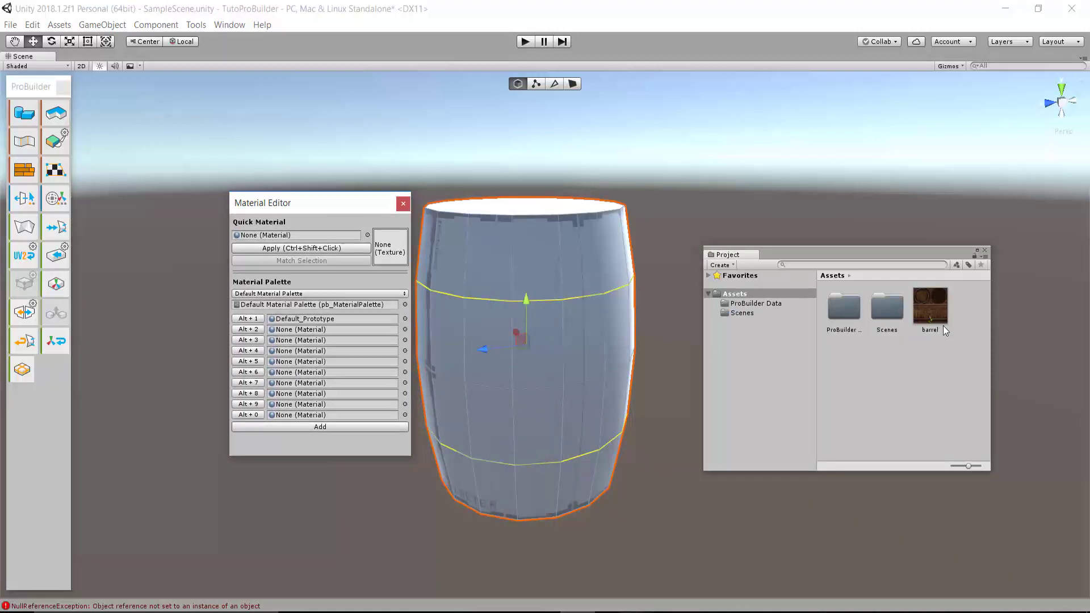
right_click(901, 356)
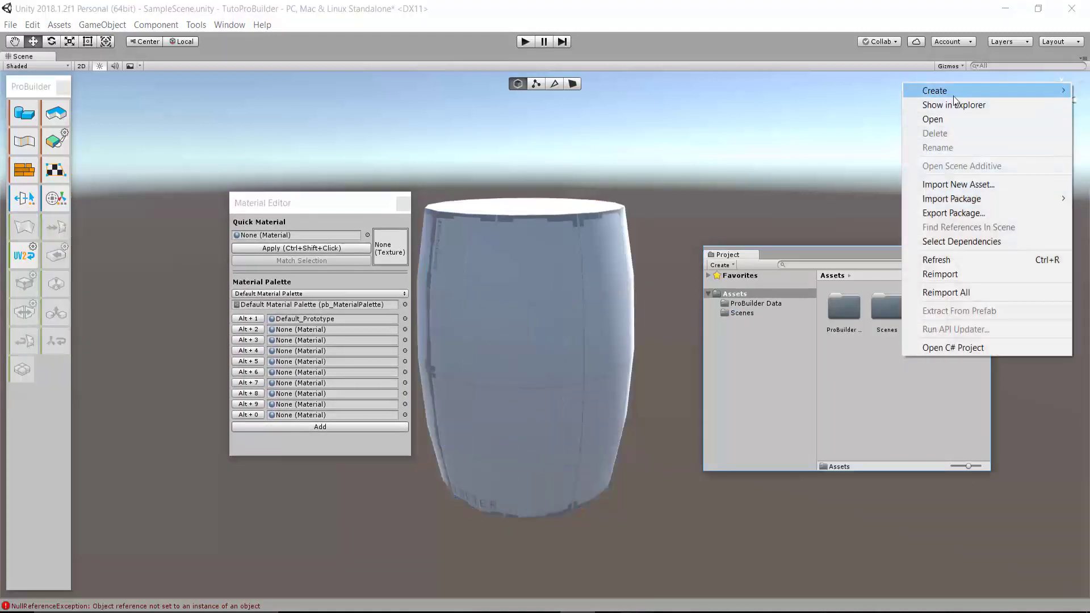
mouse_move(956, 97)
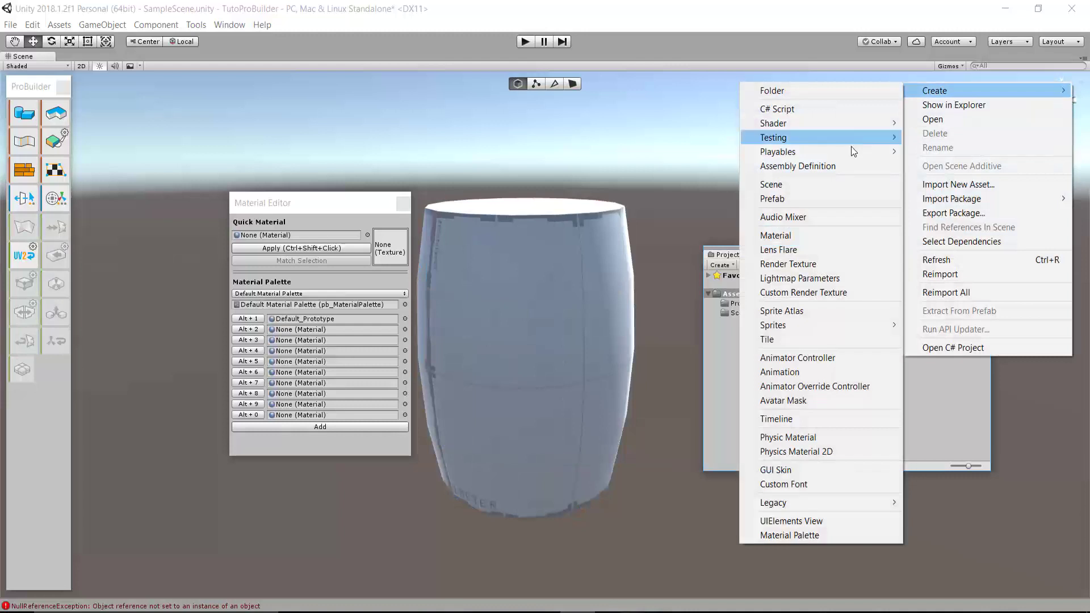
click(810, 236)
text(Barrel)
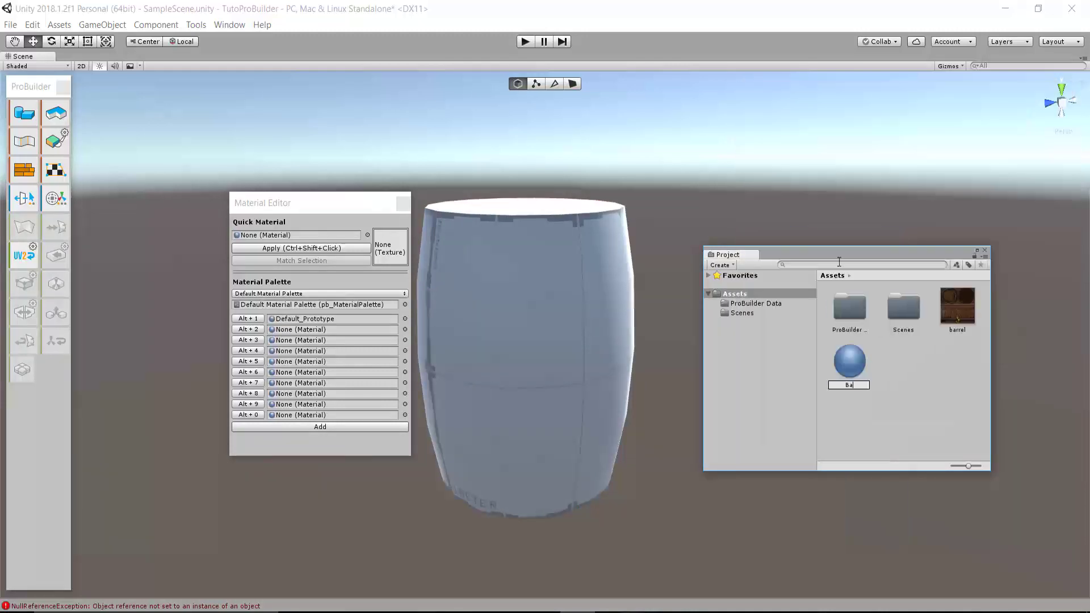
text(Material)
key(Return)
click(230, 25)
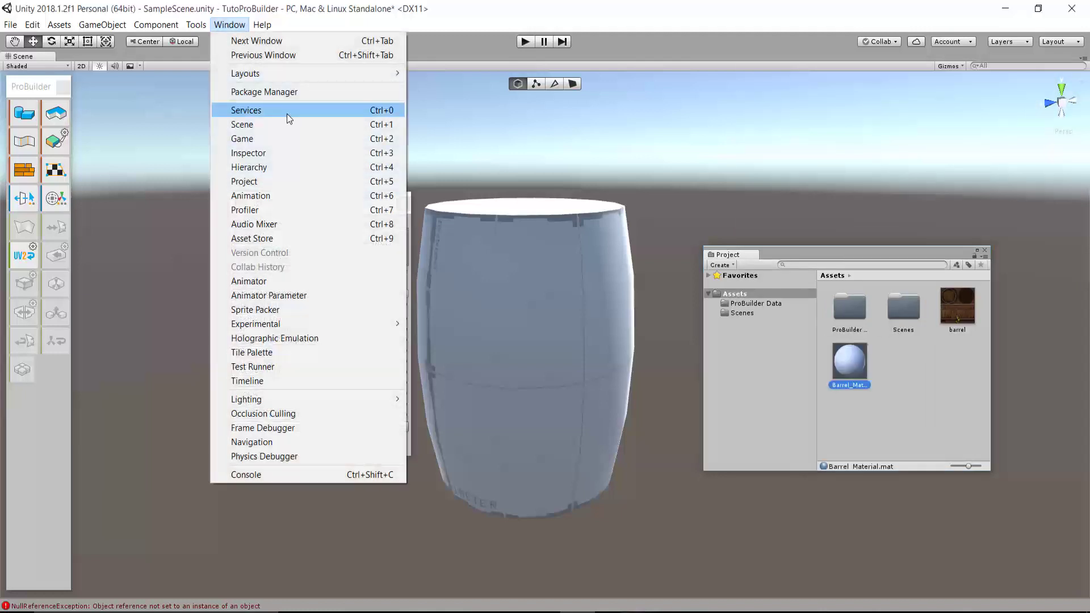
click(275, 153)
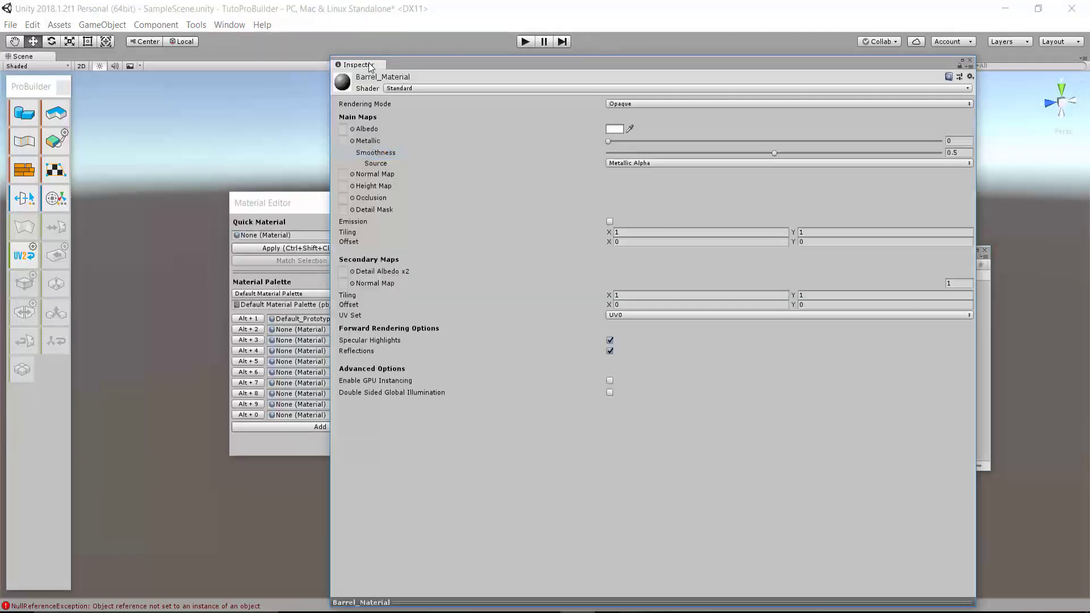
Dock the Inspector and assign the barrel image as Barrel_Material's albedo texture.
mouse_move(372, 64)
mouse_down()
mouse_move(984, 169)
mouse_move(836, 157)
mouse_up()
drag(873, 253, 619, 245)
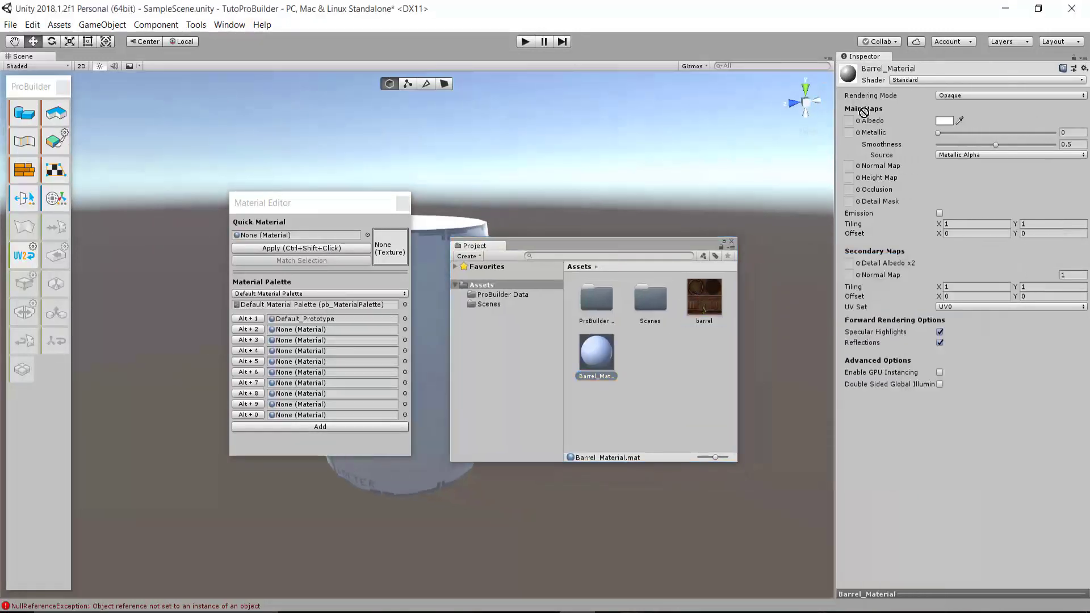
drag(704, 292, 850, 121)
drag(616, 248, 759, 261)
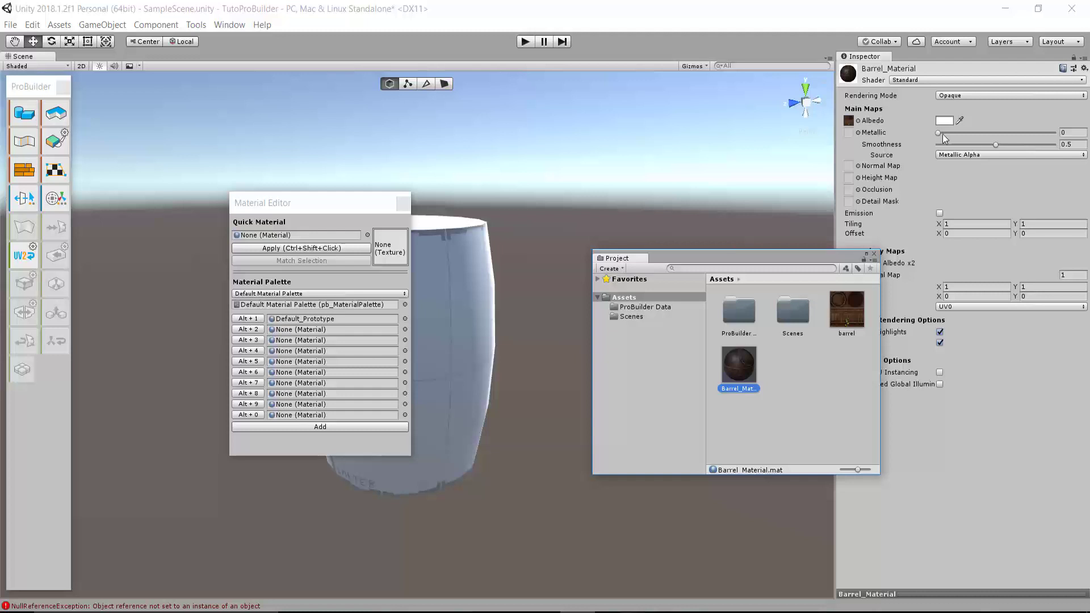
Set Metallic 0 and Smoothness 0.5, then dock Project under the Inspector.
drag(941, 134, 907, 136)
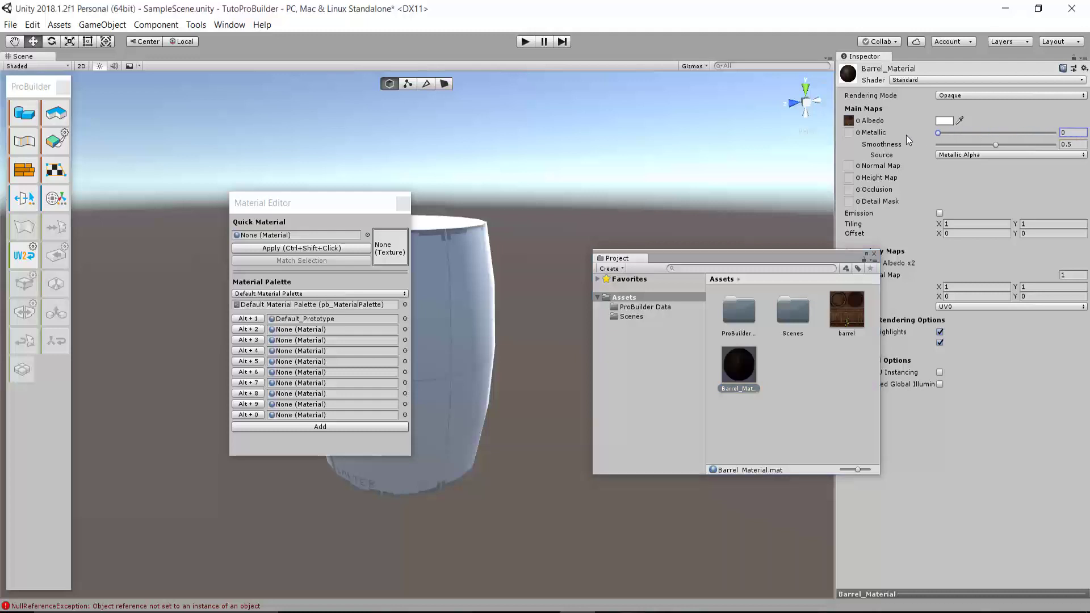
drag(996, 145, 936, 146)
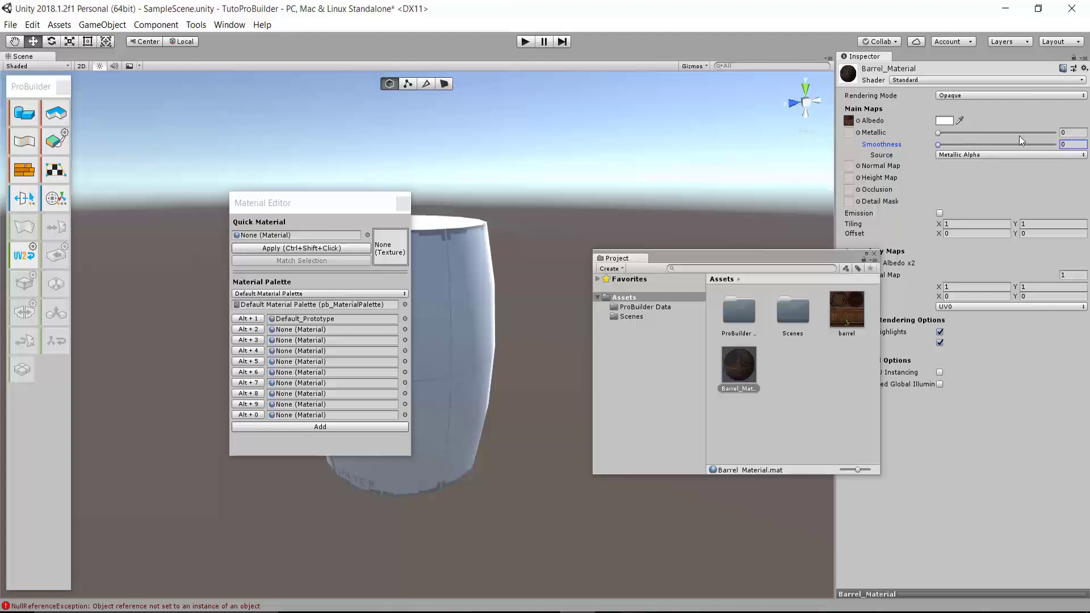
click(1067, 144)
text(0.5)
drag(732, 257, 965, 500)
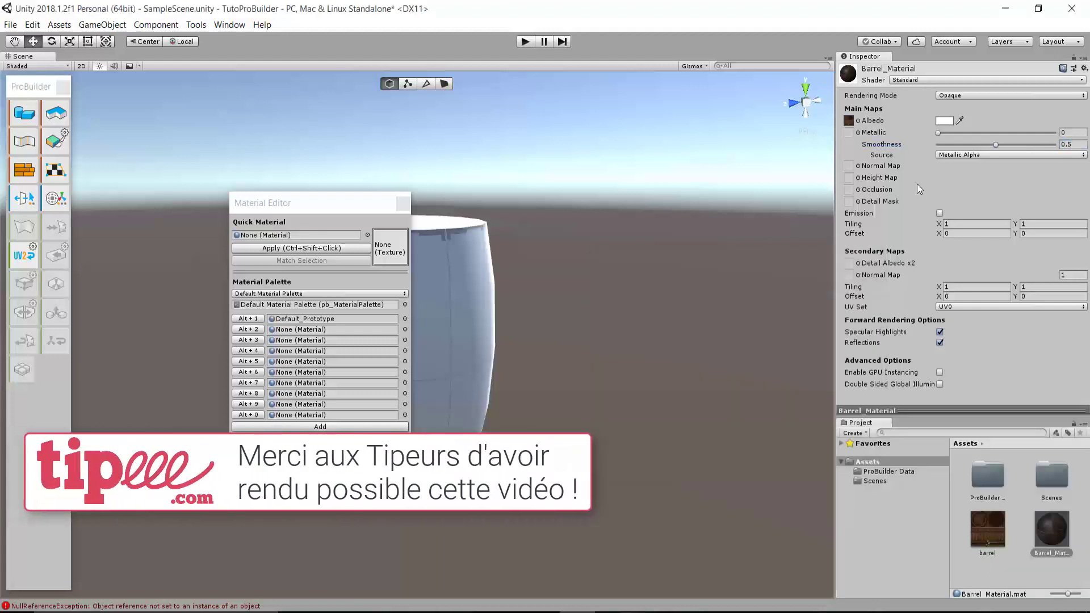
drag(324, 202, 679, 168)
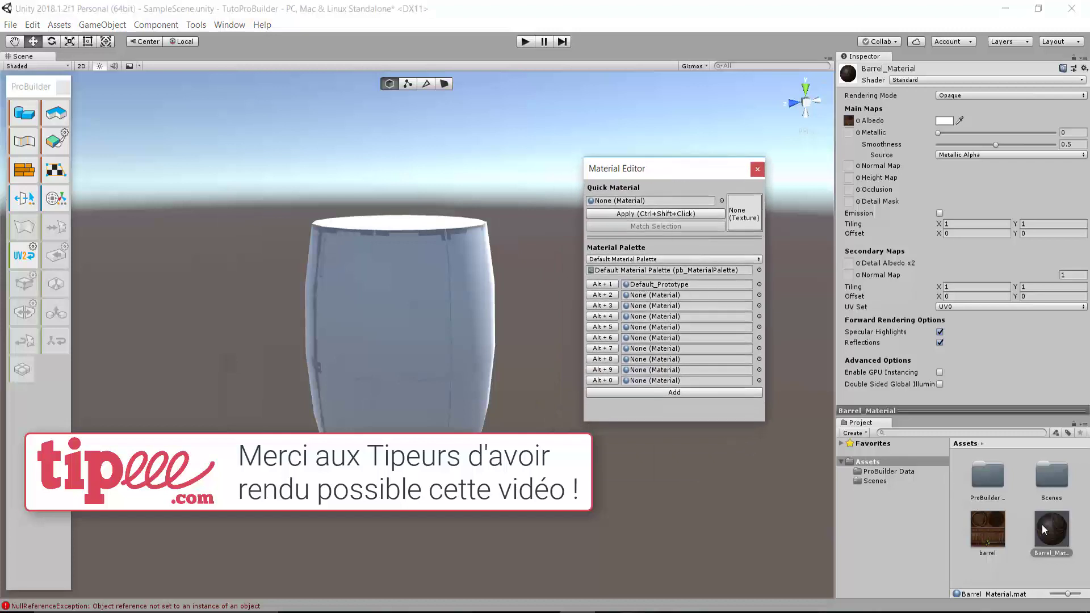
Put Barrel_Material into the Material Editor palette's Alt+2 slot.
drag(1041, 524, 653, 287)
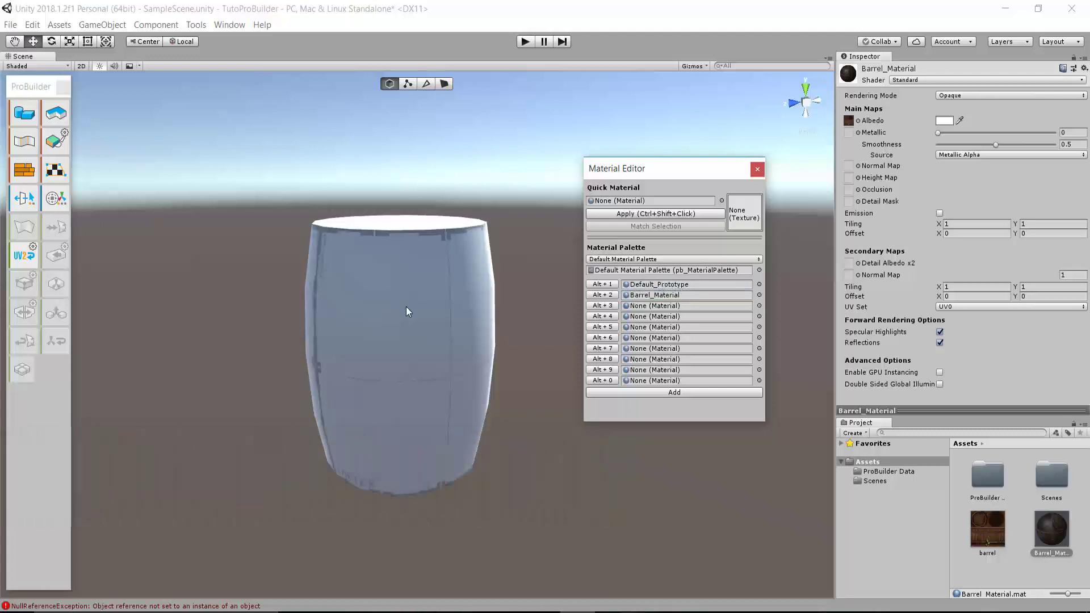
alt+right_drag(407, 307, 486, 312)
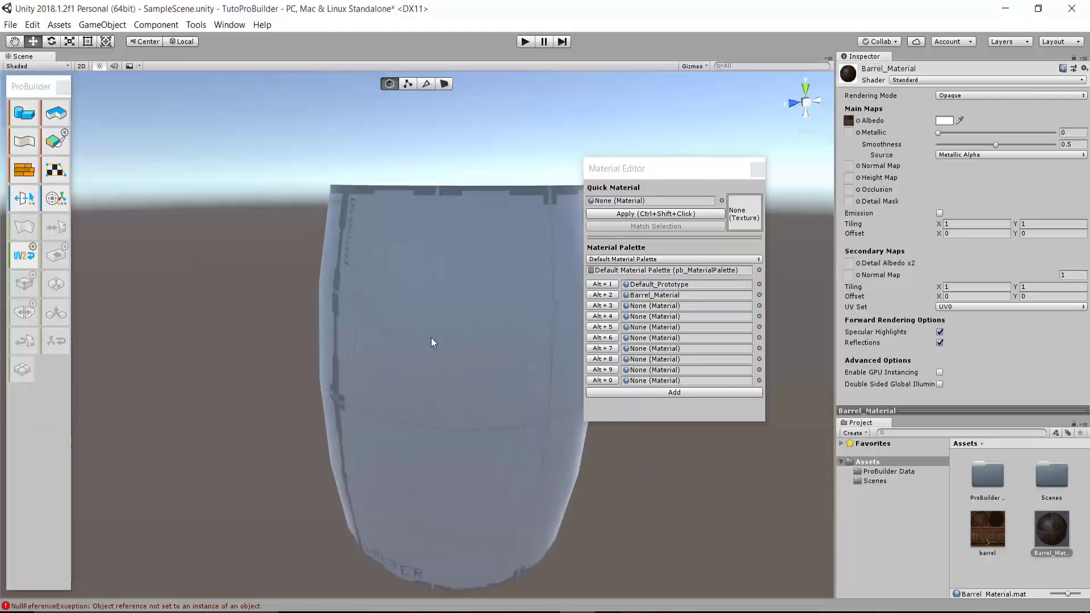
alt+right_drag(431, 343, 492, 318)
middle_drag(457, 298, 447, 298)
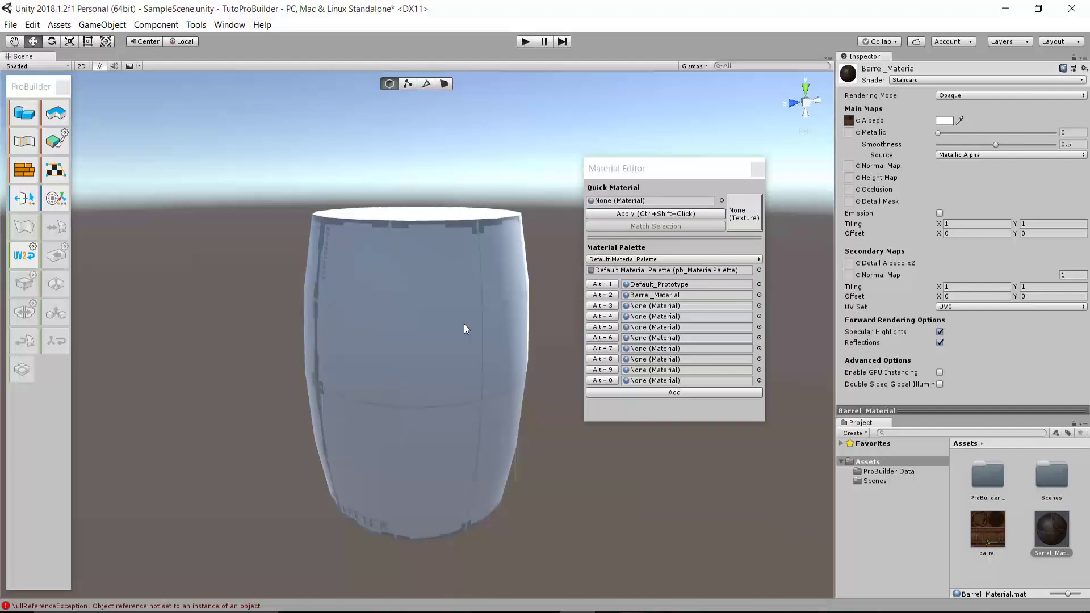
Select the barrel and apply Barrel_Material from the Alt+2 slot.
click(424, 326)
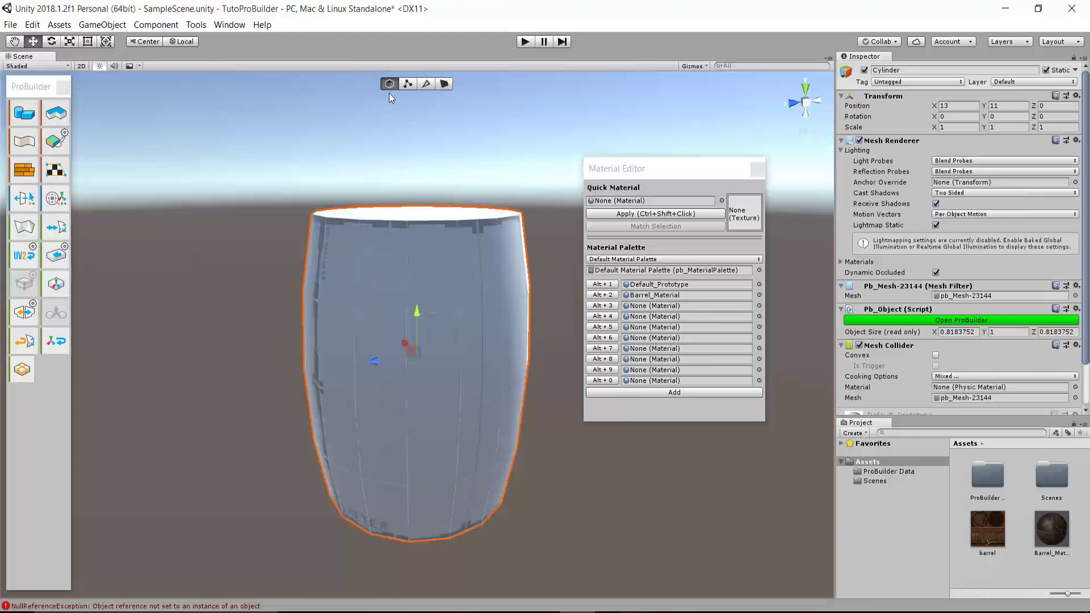
scroll(451, 413, down, 2)
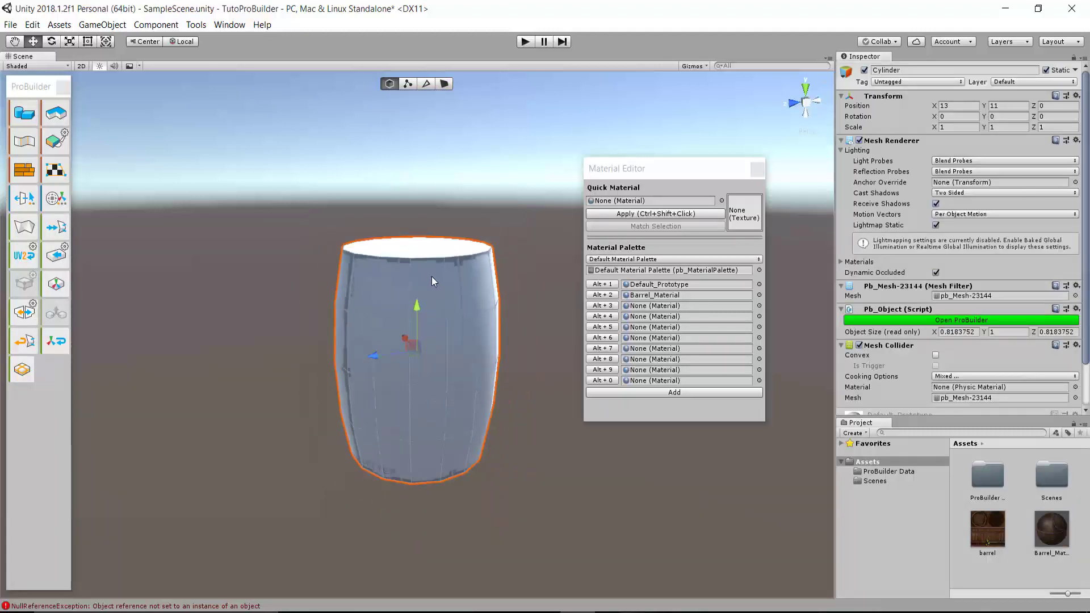
scroll(431, 279, up, 3)
scroll(445, 342, down, 1)
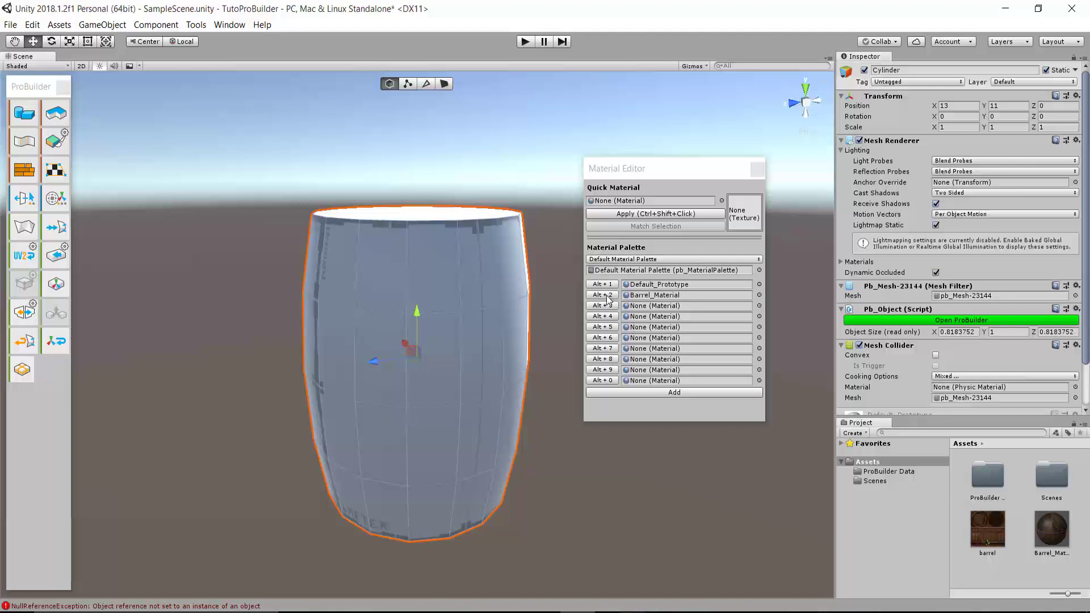
click(608, 297)
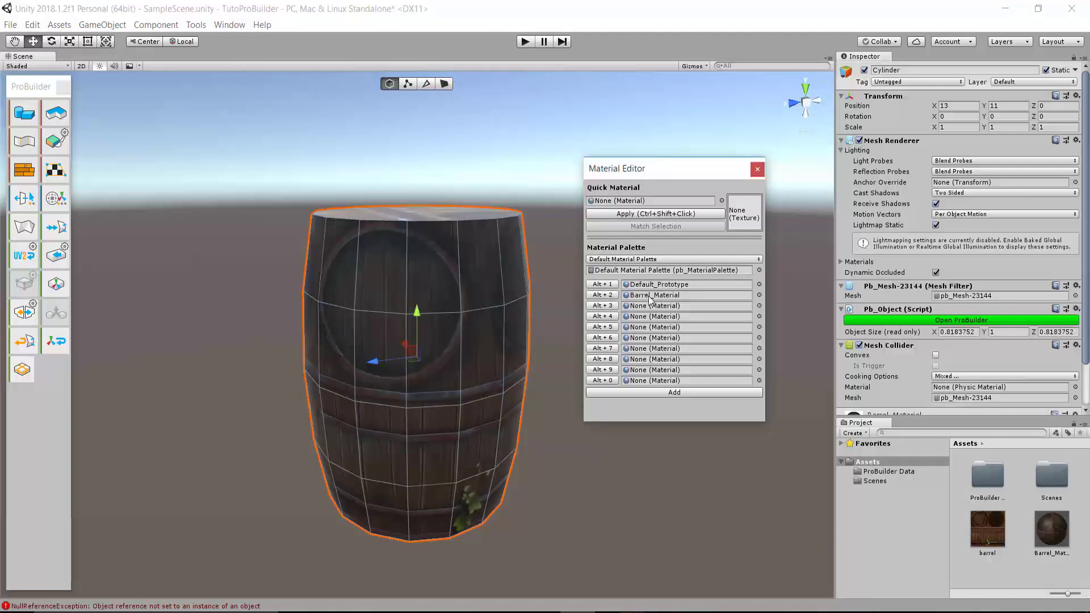
Close the Material Editor and orbit to view the wood-textured barrel upright from the side.
click(757, 169)
mouse_move(758, 169)
alt+mouse_down()
mouse_move(656, 317)
mouse_move(530, 422)
mouse_move(404, 358)
mouse_move(473, 278)
mouse_move(536, 335)
alt+mouse_up()
scroll(405, 358, down, 5)
scroll(471, 274, up, 5)
scroll(463, 296, down, 5)
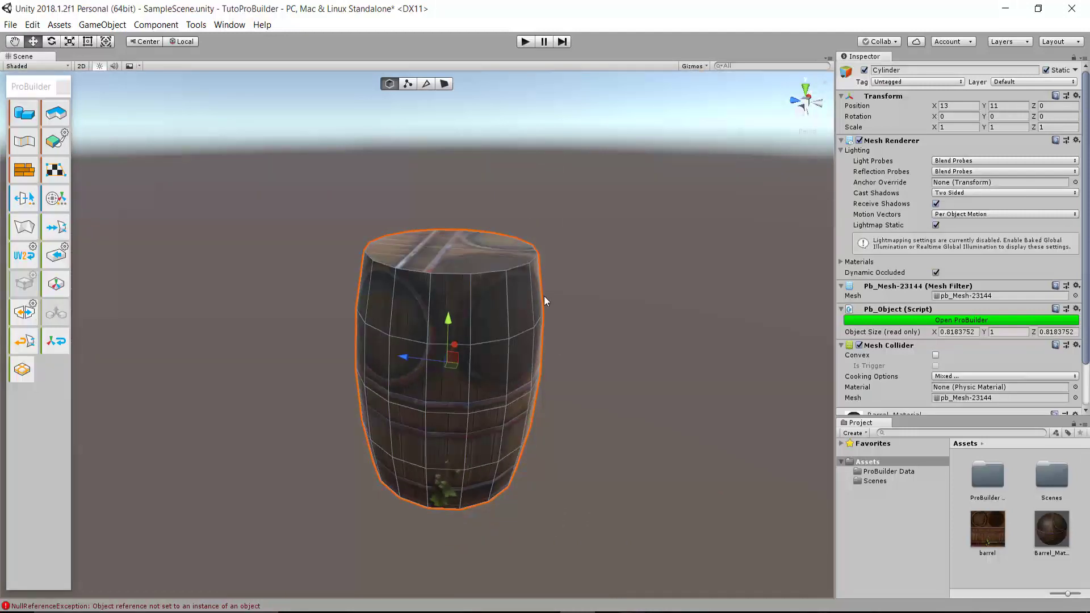
click(31, 88)
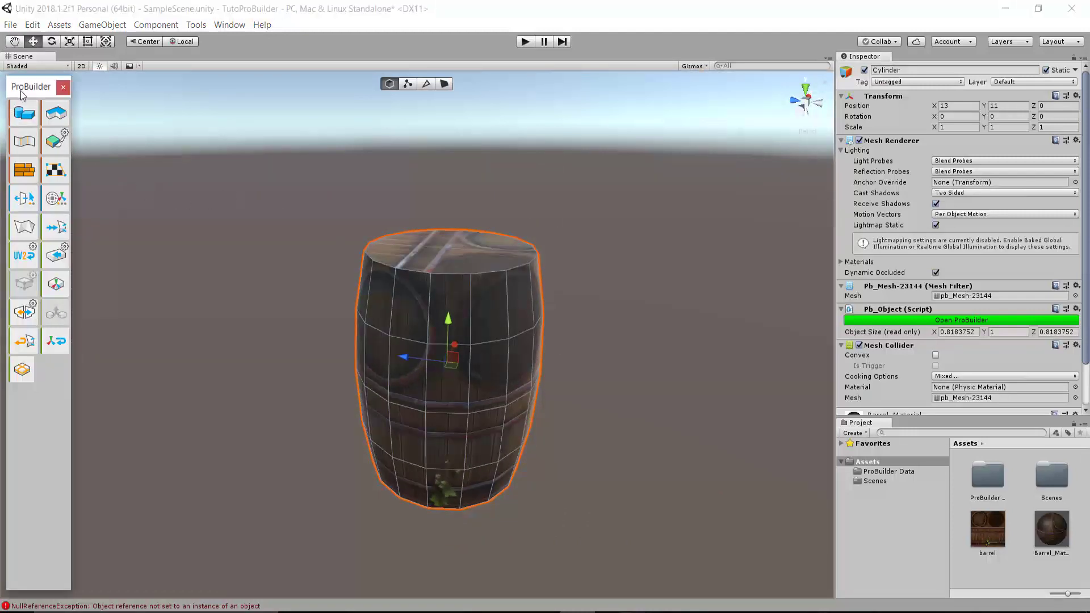
Open the UV Editor, centre its UV grid and move the window left.
click(57, 175)
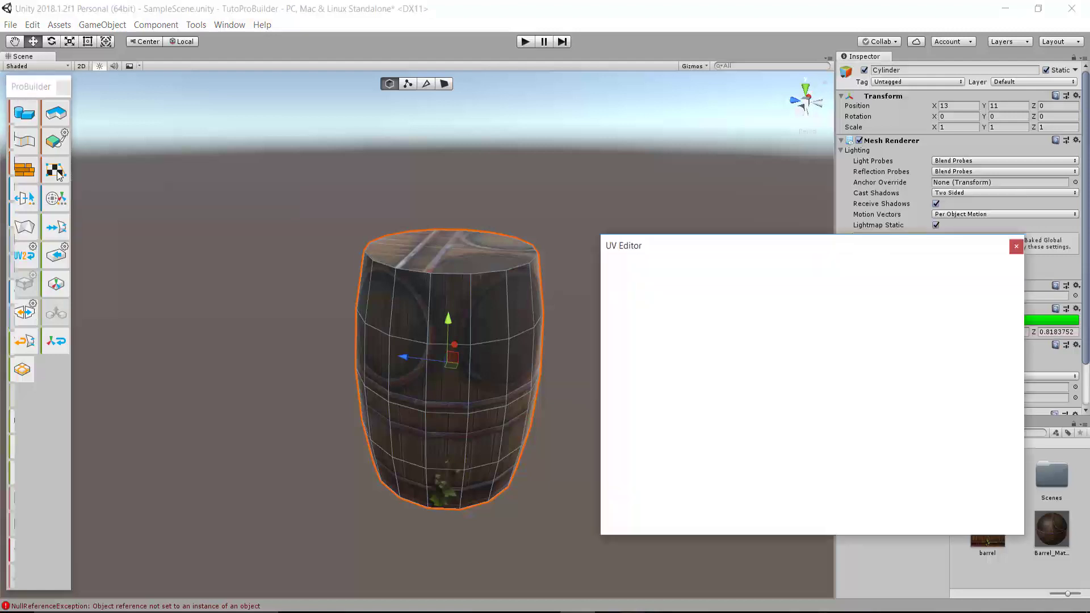
alt+drag(653, 267, 559, 291)
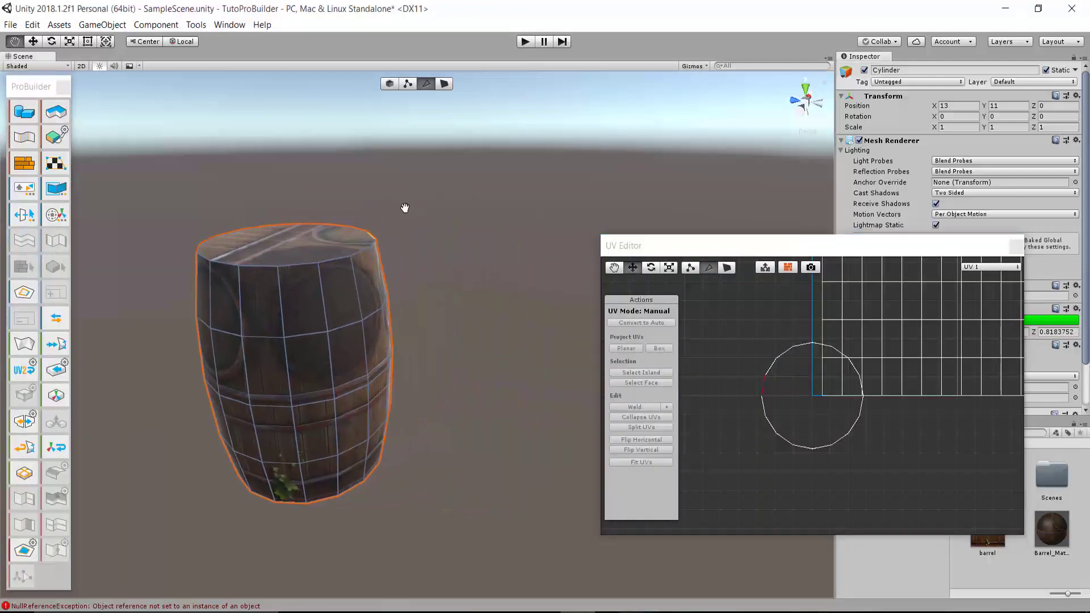
middle_drag(826, 364, 803, 373)
scroll(778, 379, down, 2)
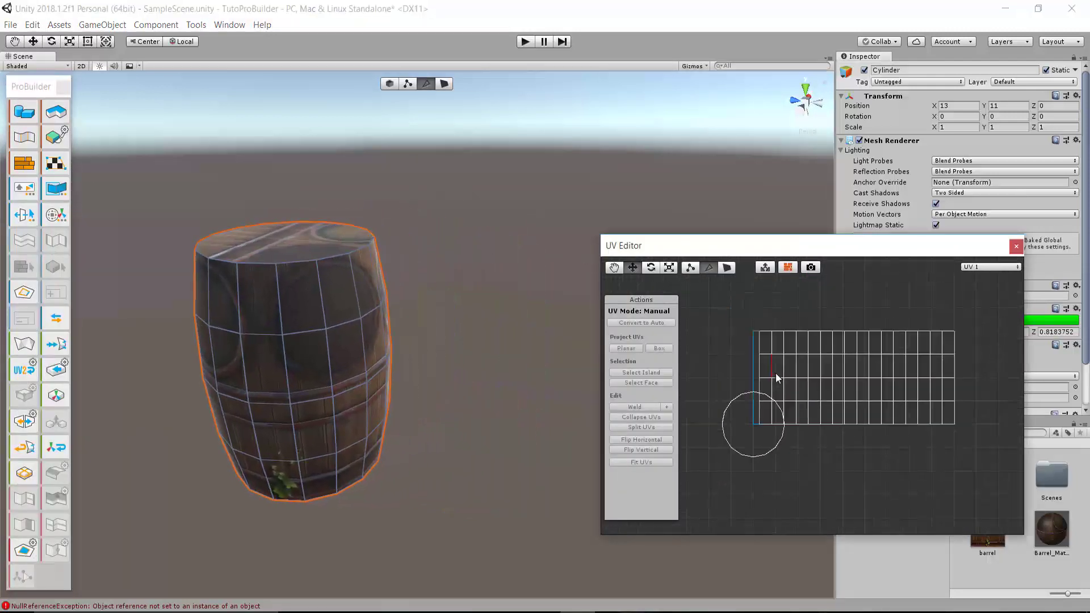
scroll(804, 376, up, 1)
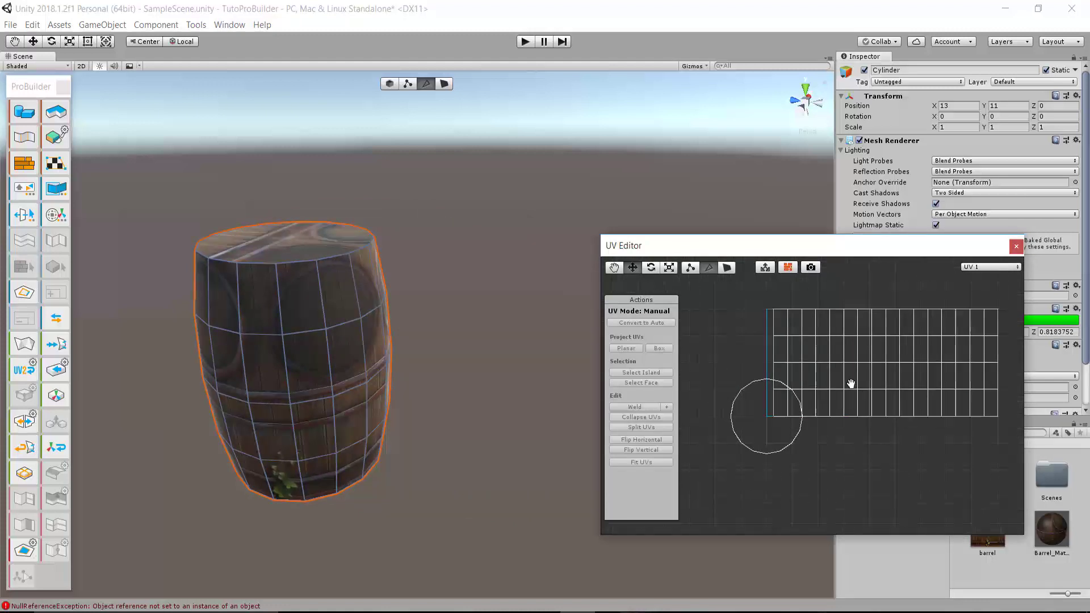
middle_drag(830, 402, 849, 382)
drag(824, 245, 680, 235)
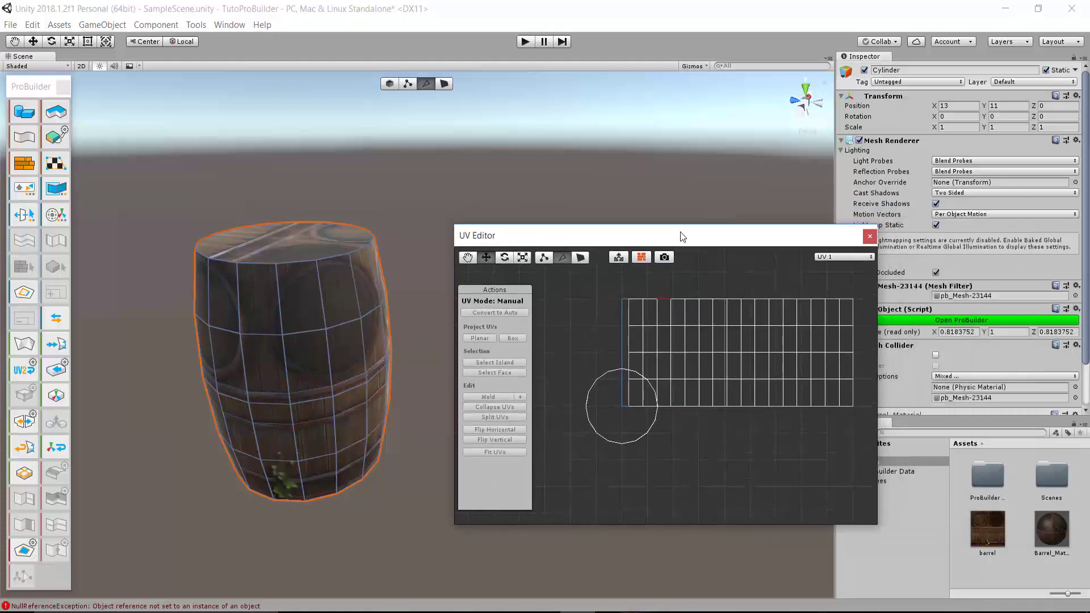
In Face Selection mode, select one face on the barrel's side.
click(444, 84)
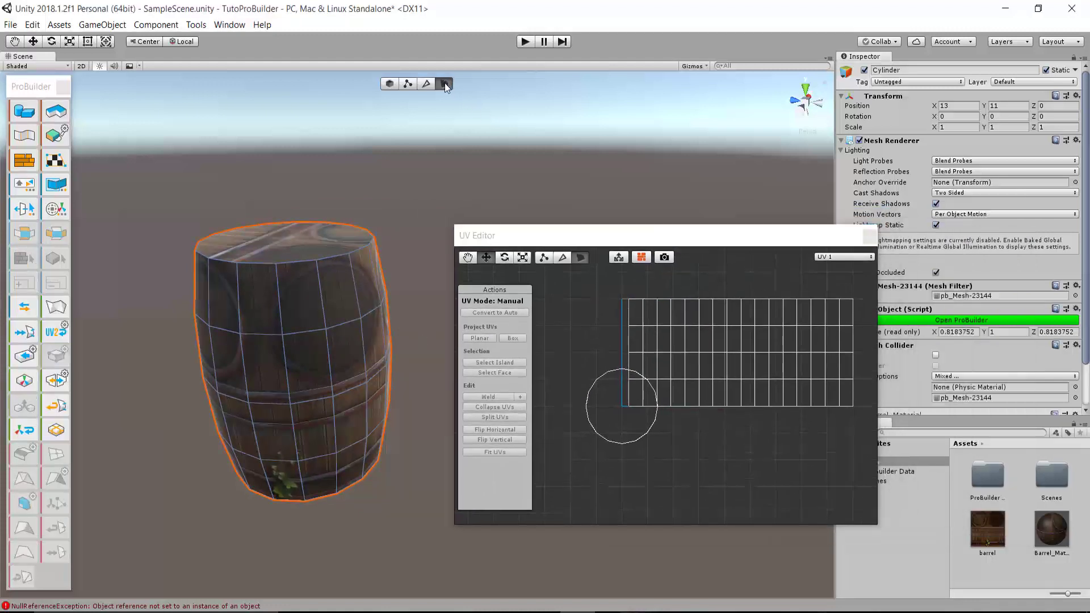
click(308, 362)
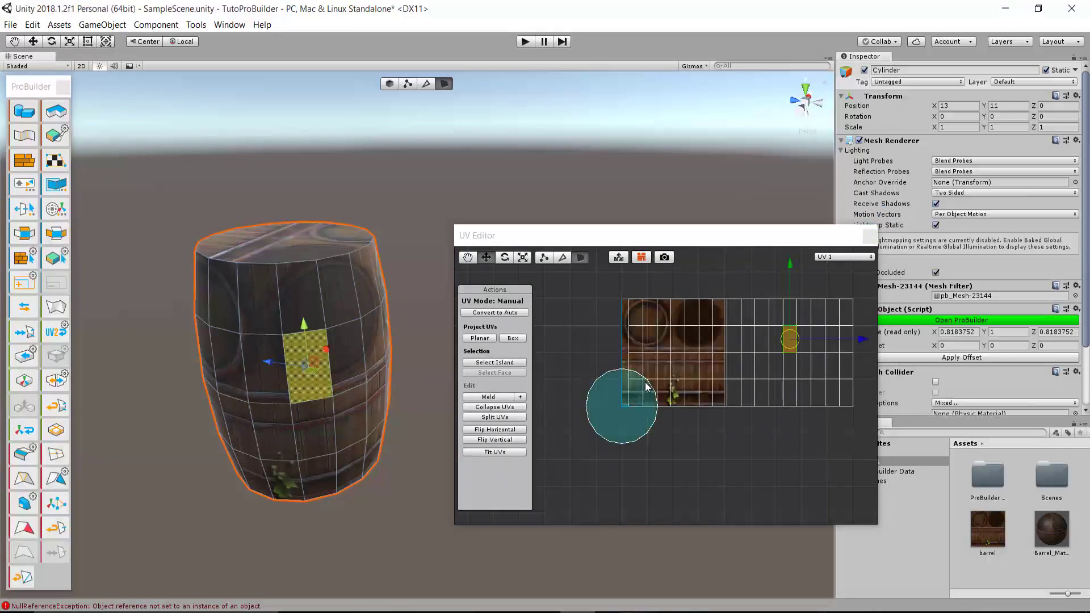
scroll(681, 388, up, 3)
scroll(708, 387, down, 1)
scroll(653, 380, down, 1)
scroll(749, 318, down, 1)
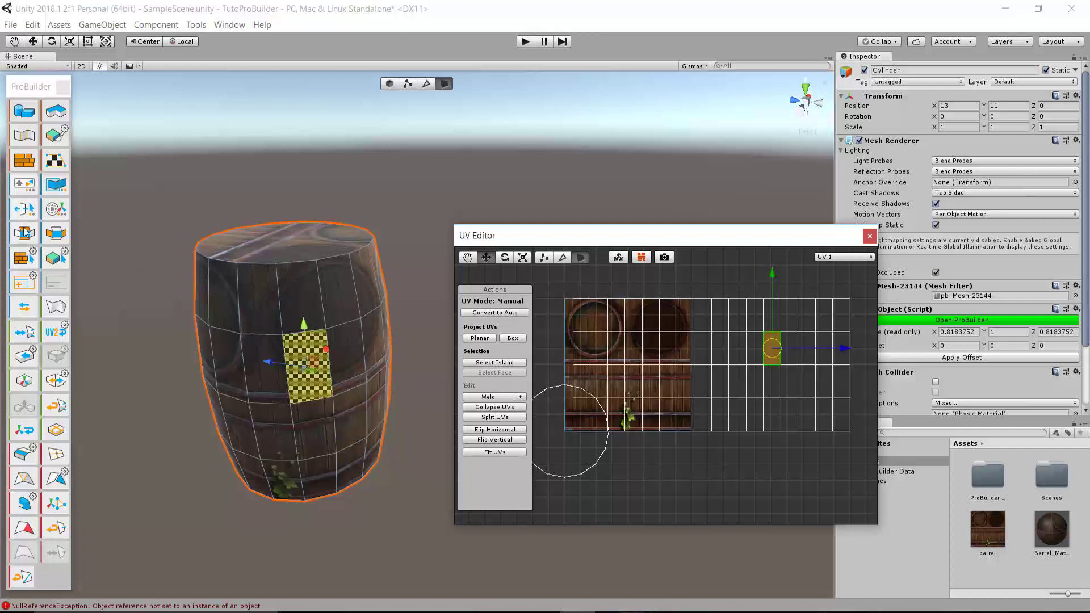
Grow the selection to all barrel side faces and enlarge the UV Editor window.
click(23, 286)
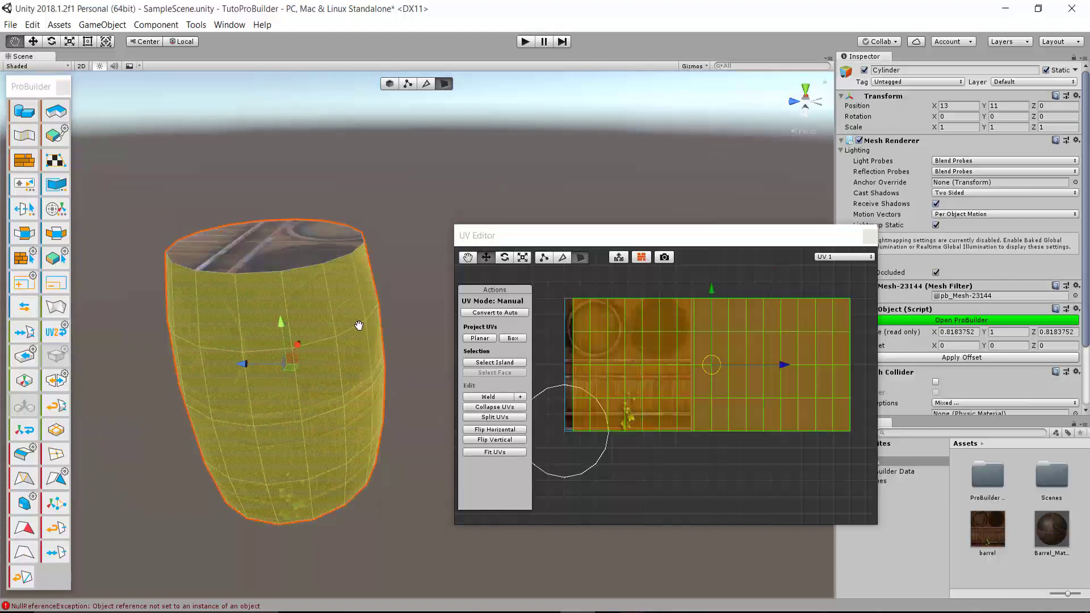
mouse_move(247, 321)
alt+mouse_down()
mouse_move(340, 178)
mouse_move(361, 257)
mouse_move(398, 301)
alt+mouse_up()
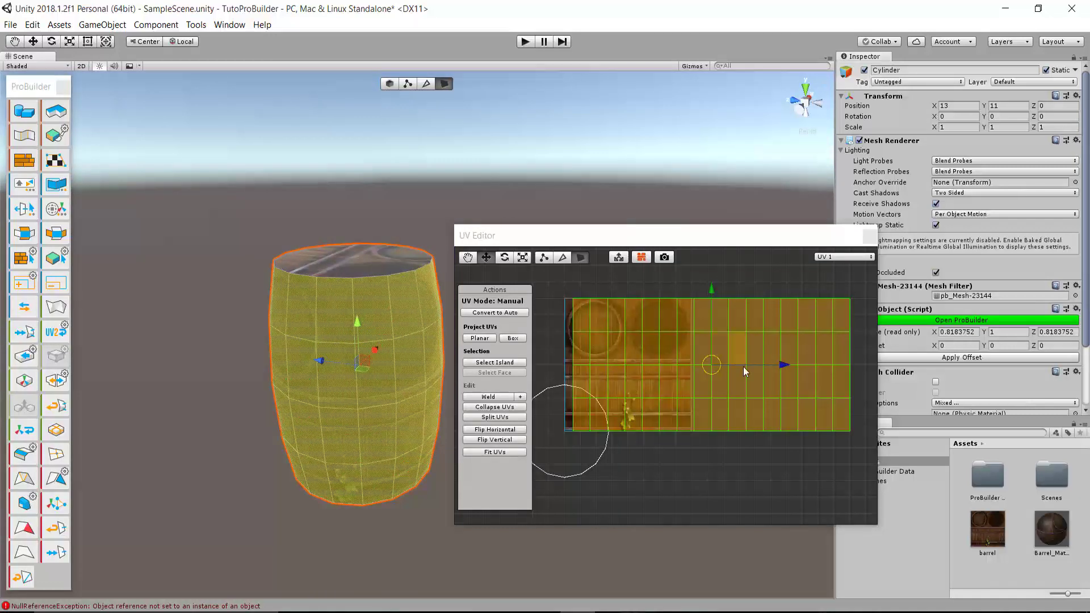
scroll(710, 361, up, 2)
scroll(676, 356, up, 2)
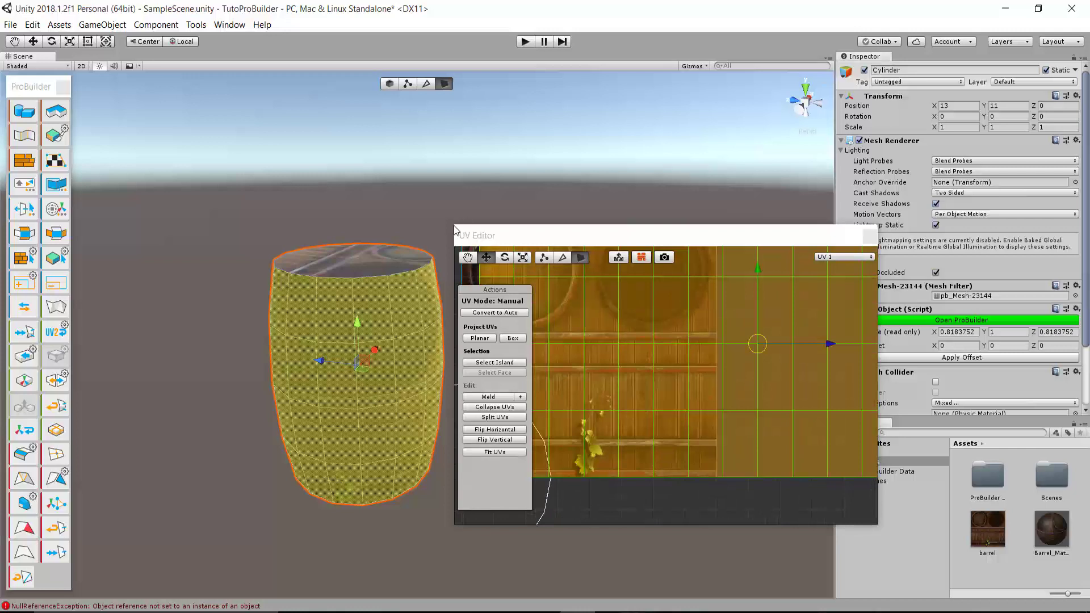
drag(456, 230, 347, 103)
drag(474, 128, 528, 205)
Scale the side faces' UV island down into a smaller rectangle.
scroll(627, 322, down, 3)
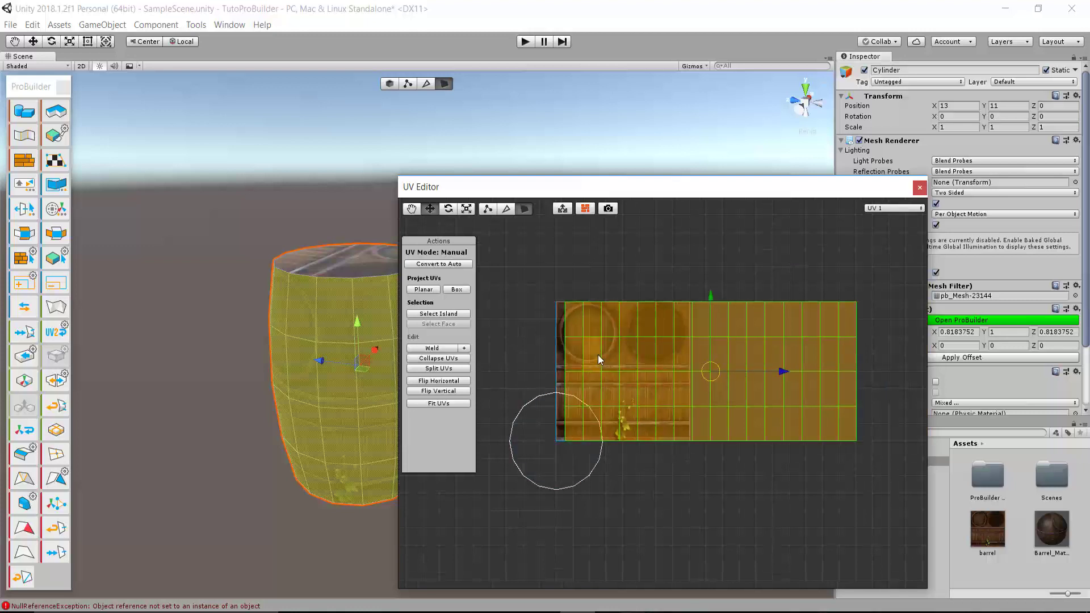
scroll(598, 355, up, 2)
scroll(619, 386, up, 2)
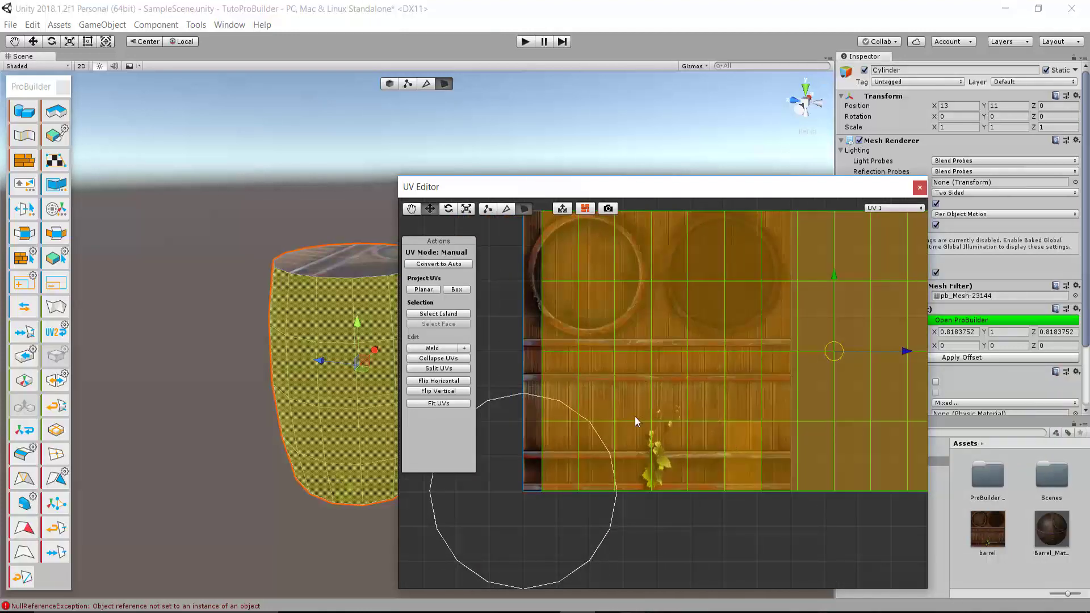
scroll(735, 377, down, 2)
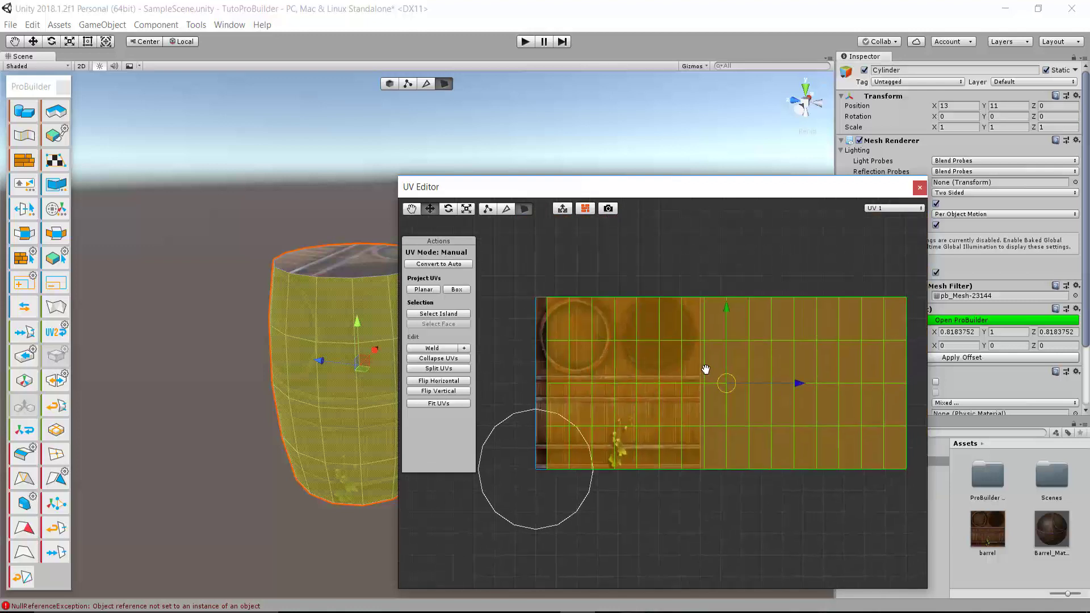
middle_drag(706, 370, 700, 370)
key(r)
drag(719, 380, 717, 419)
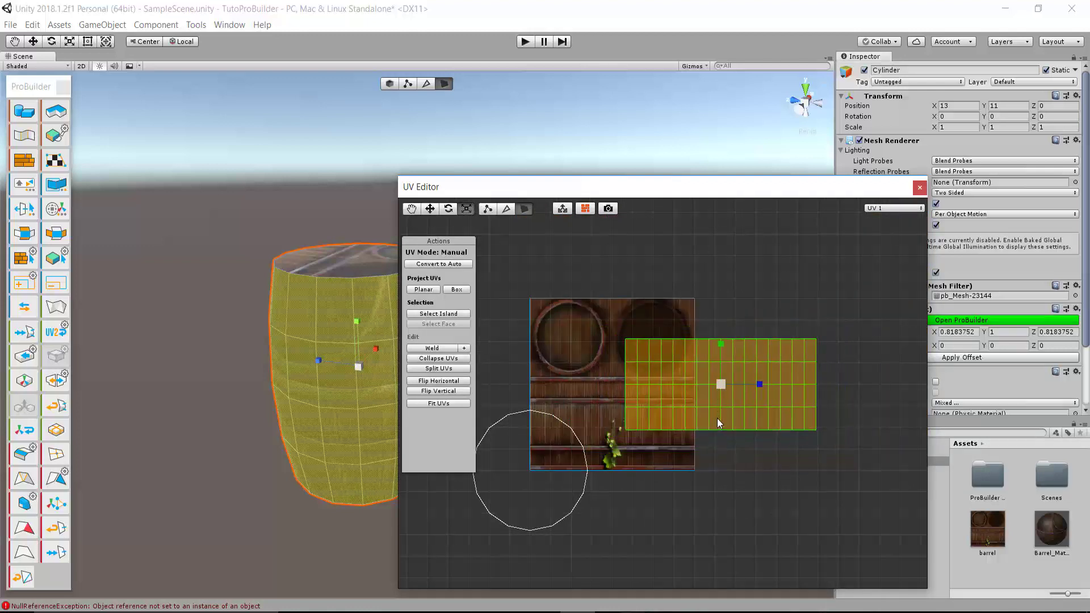
Move the side-face UV island down-left onto the texture's lower plank band.
key(w)
scroll(796, 382, up, 2)
drag(795, 382, 670, 418)
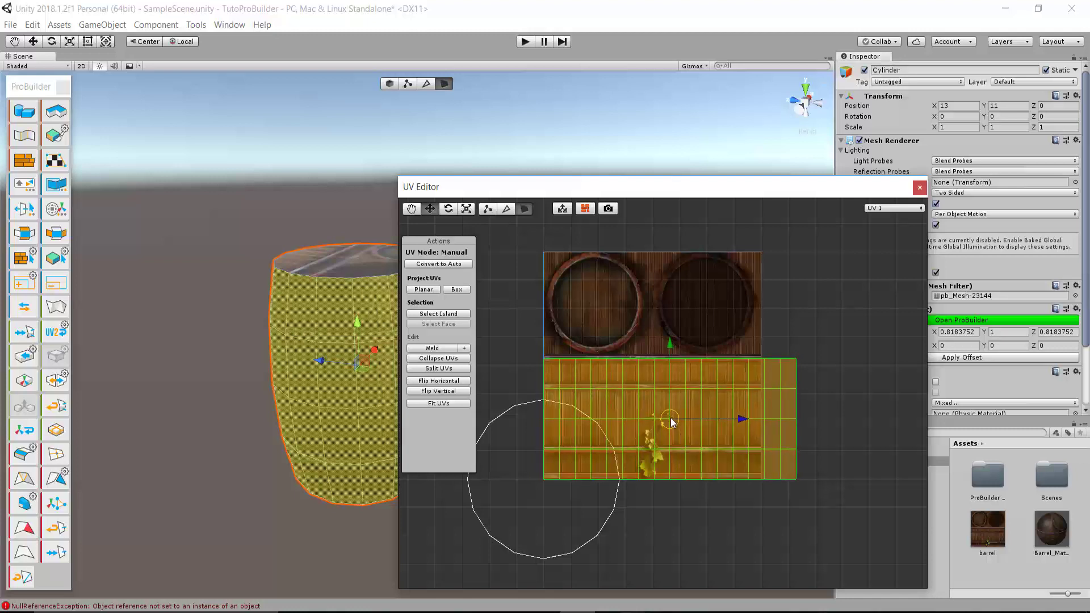
scroll(670, 418, up, 2)
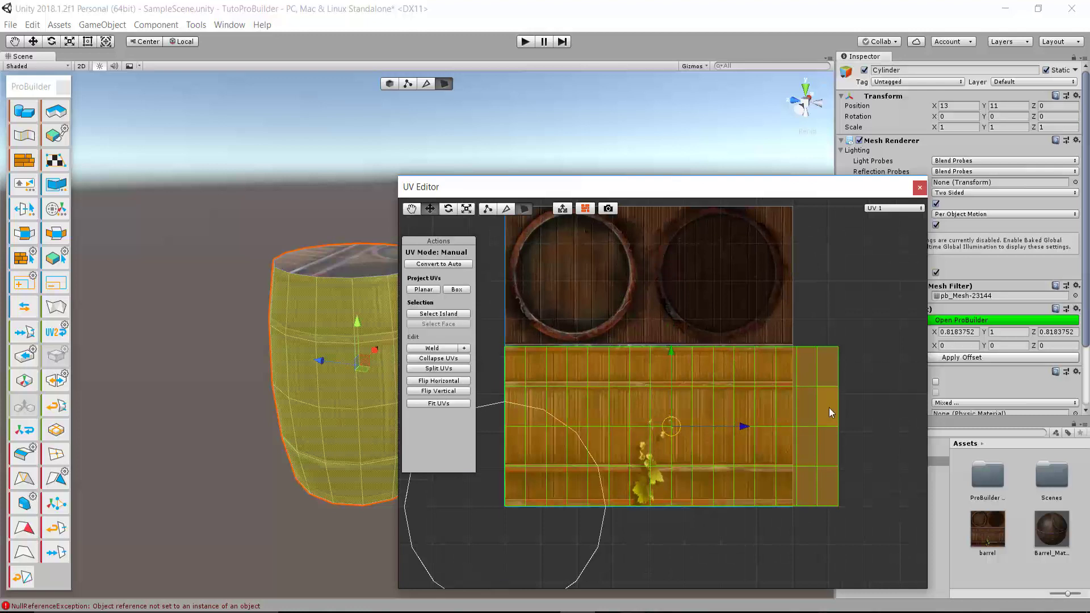
scroll(684, 449, down, 2)
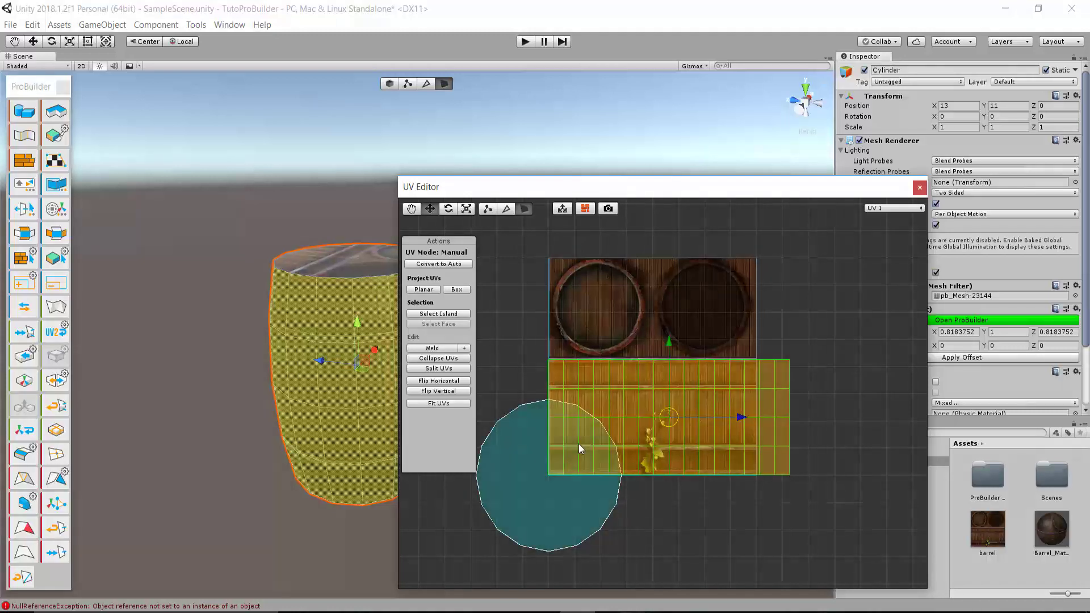
scroll(503, 425, up, 2)
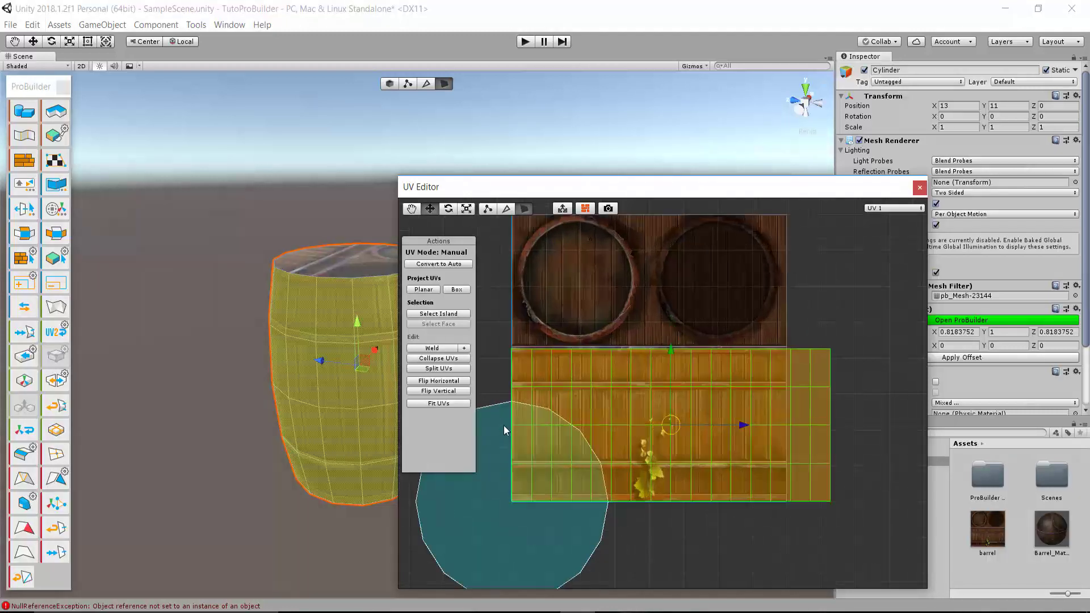
scroll(595, 408, up, 3)
scroll(600, 404, up, 2)
middle_drag(599, 404, 715, 361)
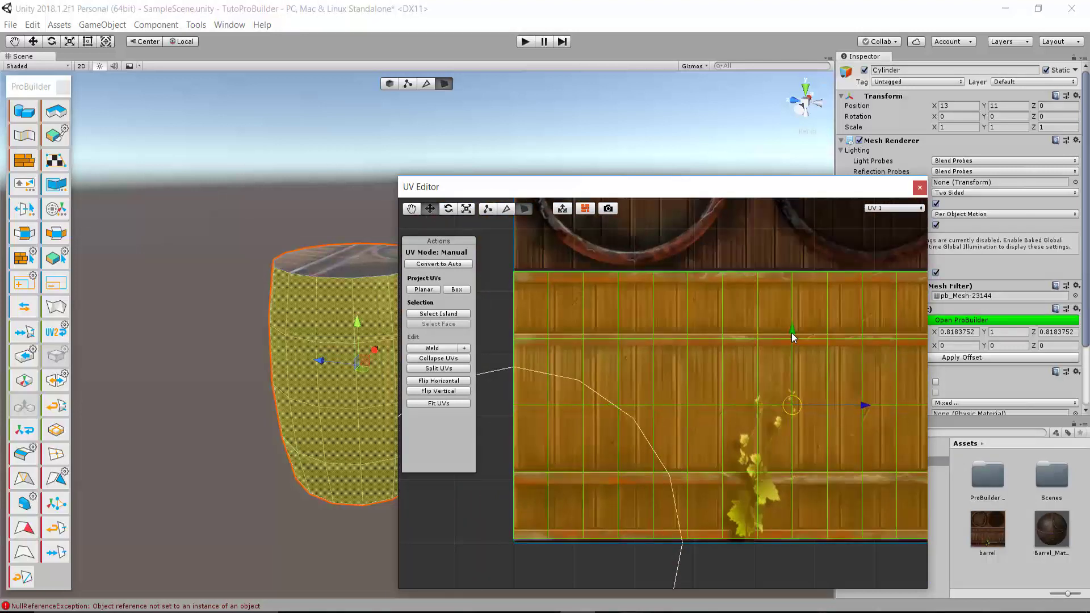
drag(792, 334, 791, 333)
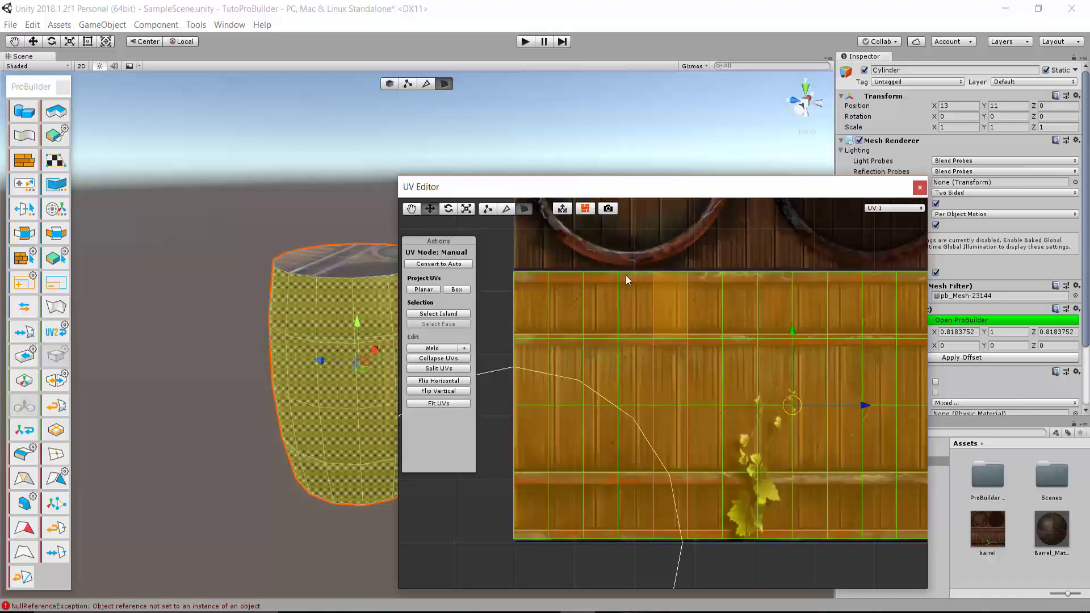
drag(793, 332, 792, 335)
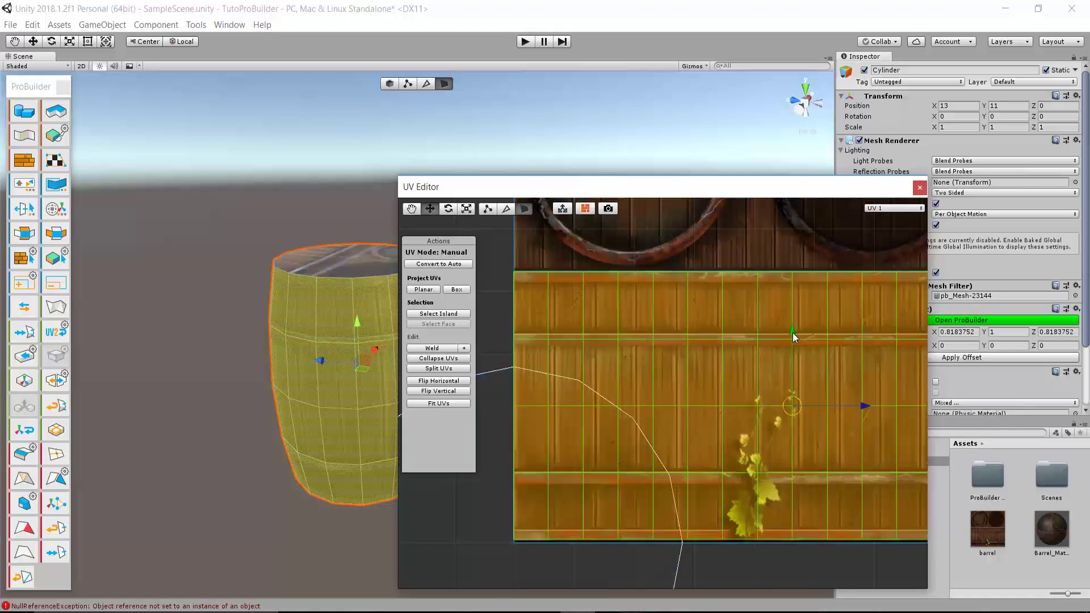
middle_drag(739, 321, 626, 331)
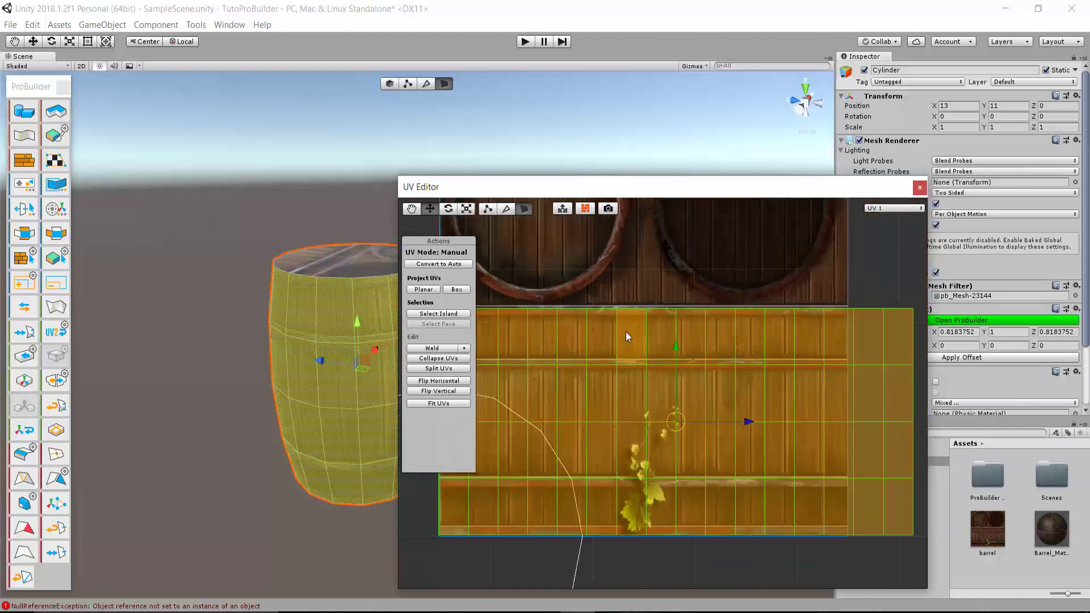
Shrink the side UVs slightly and nudge them right and up to align with the band.
click(466, 209)
drag(677, 422, 678, 414)
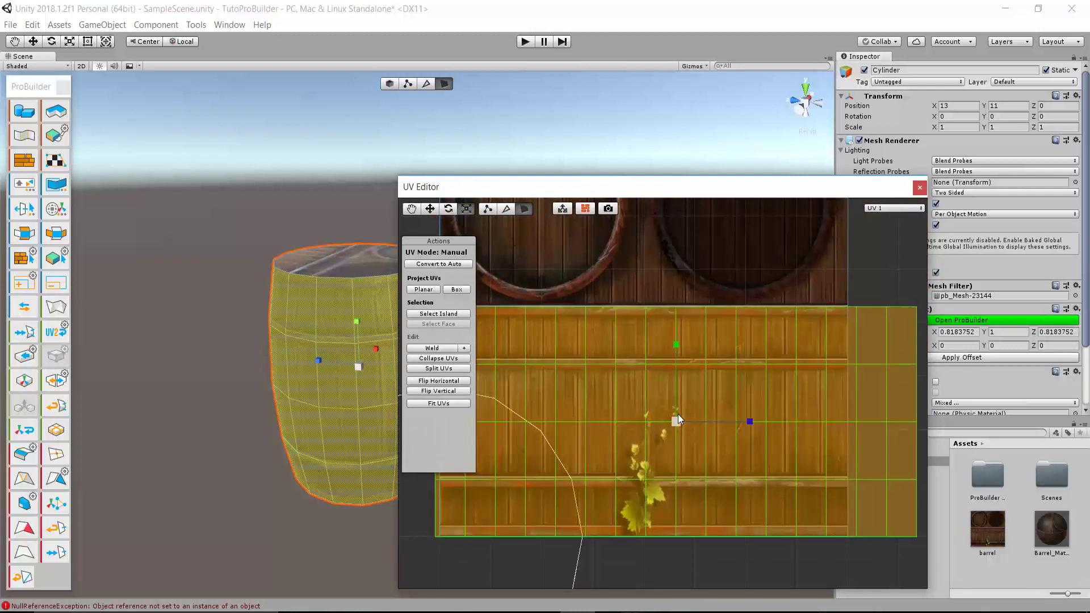
click(430, 209)
middle_drag(675, 406, 714, 400)
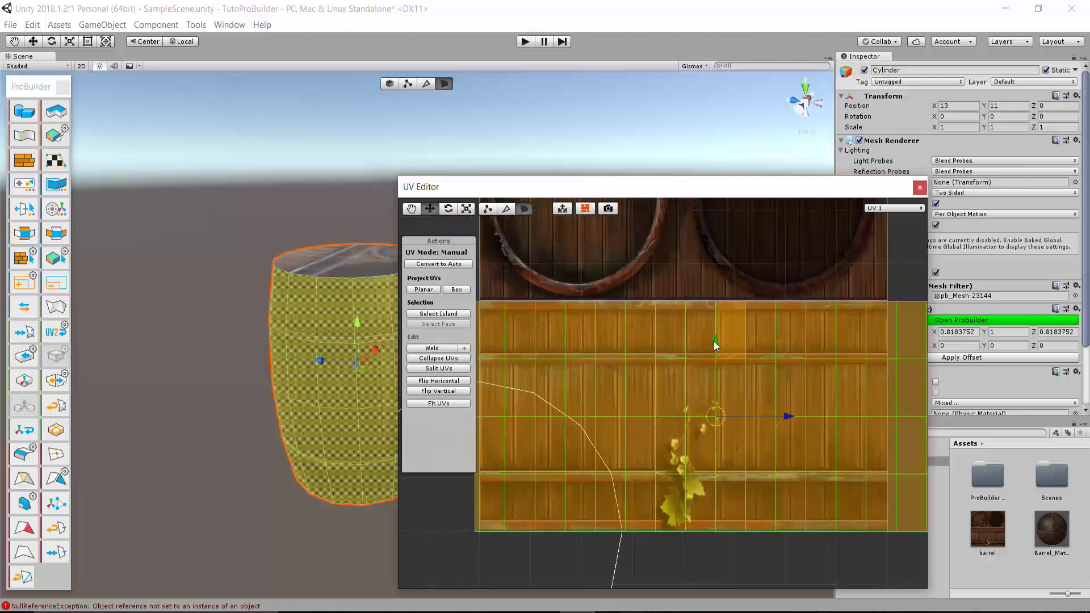
drag(784, 417, 788, 416)
drag(722, 351, 721, 343)
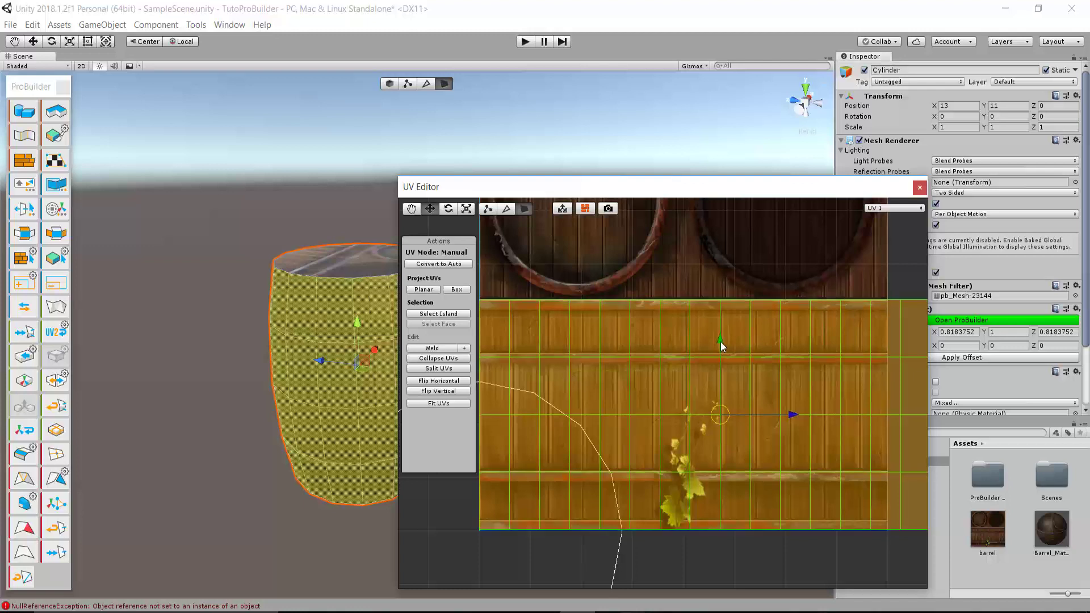
scroll(721, 342, down, 3)
scroll(730, 352, down, 2)
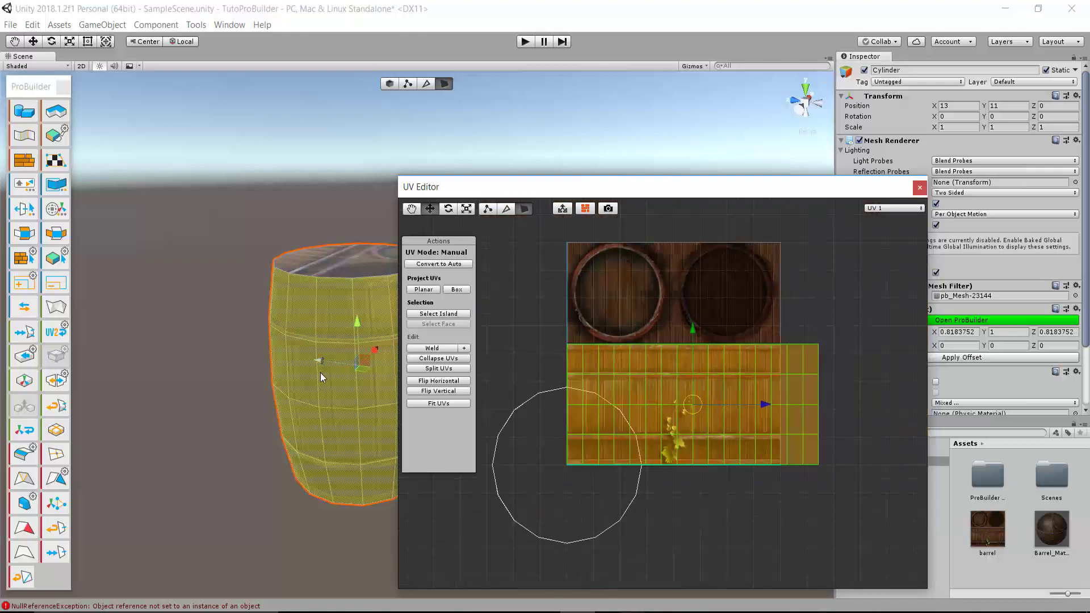
Orbit above the barrel and select its top lid face.
mouse_move(193, 397)
middle_down()
mouse_move(374, 358)
mouse_move(366, 258)
middle_up()
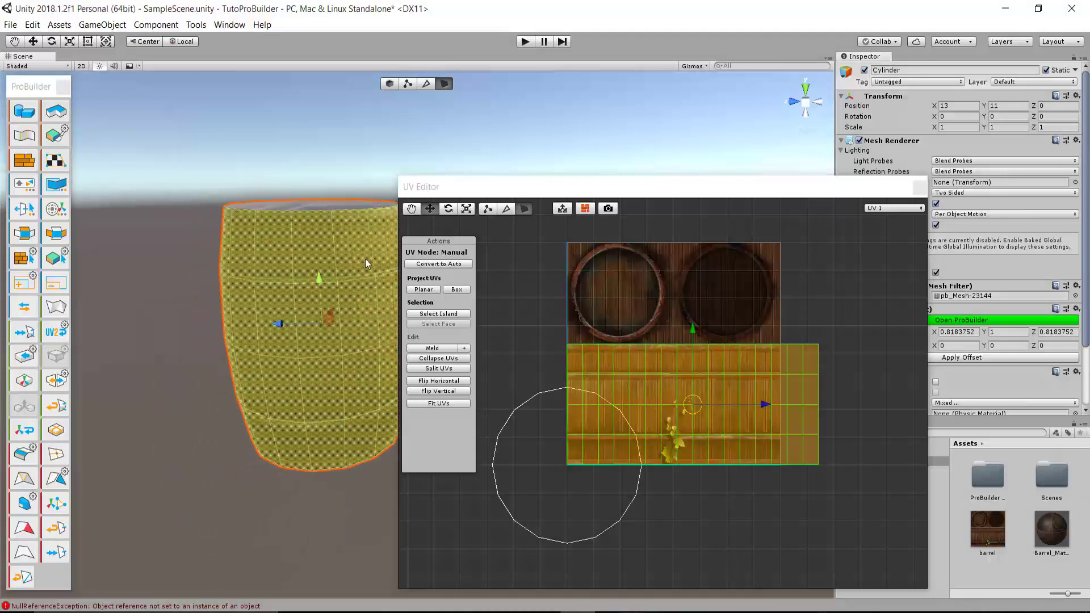
mouse_move(236, 354)
middle_down()
mouse_move(366, 353)
mouse_move(442, 69)
middle_up()
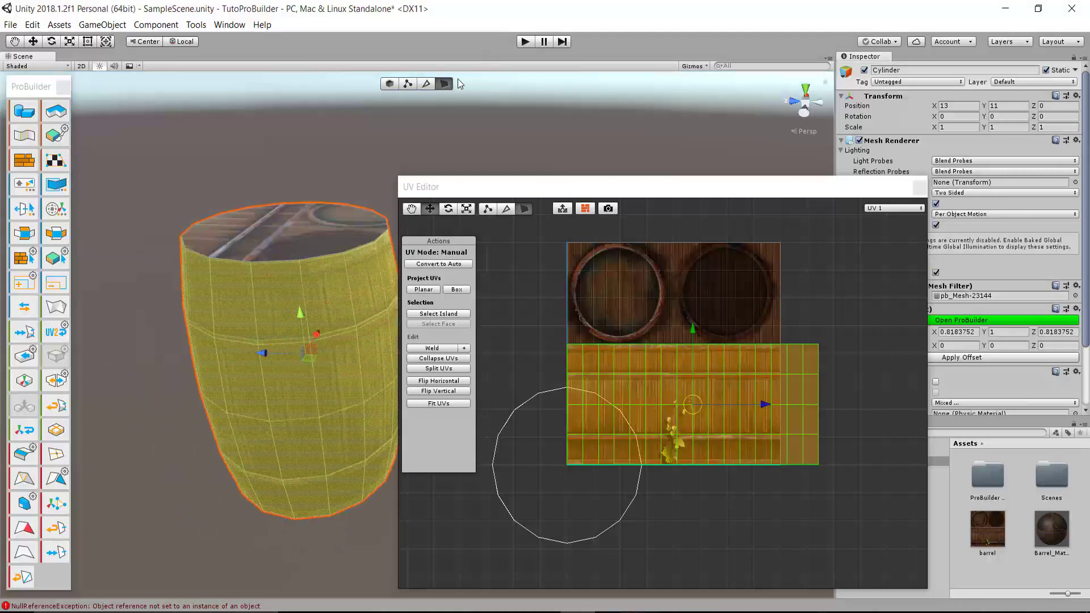
click(295, 226)
alt+drag(322, 224, 328, 326)
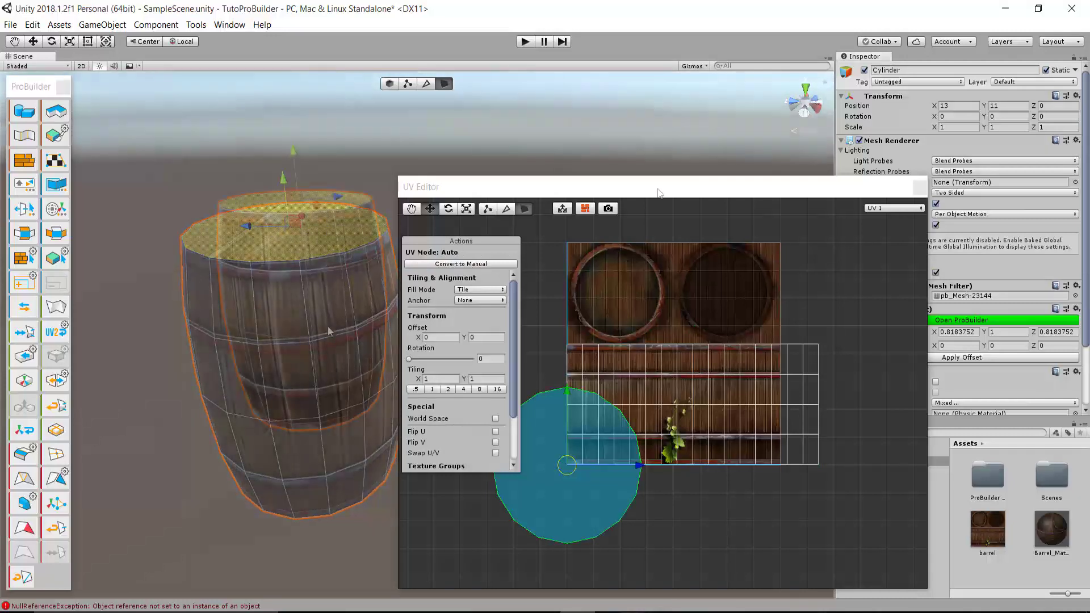
drag(454, 187, 550, 253)
click(806, 105)
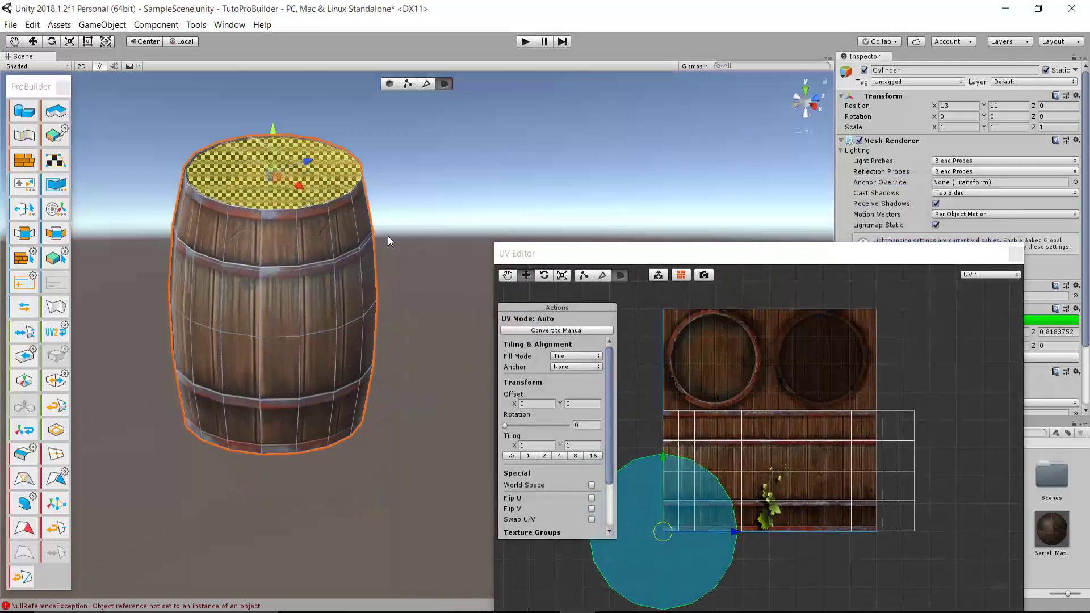
key(f)
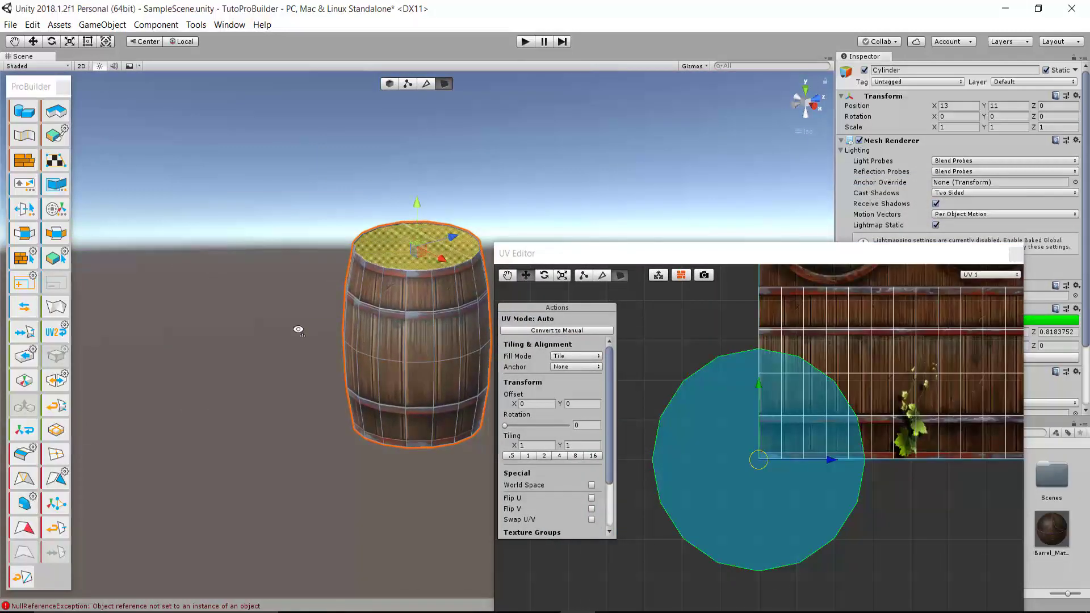
alt+drag(339, 270, 918, 284)
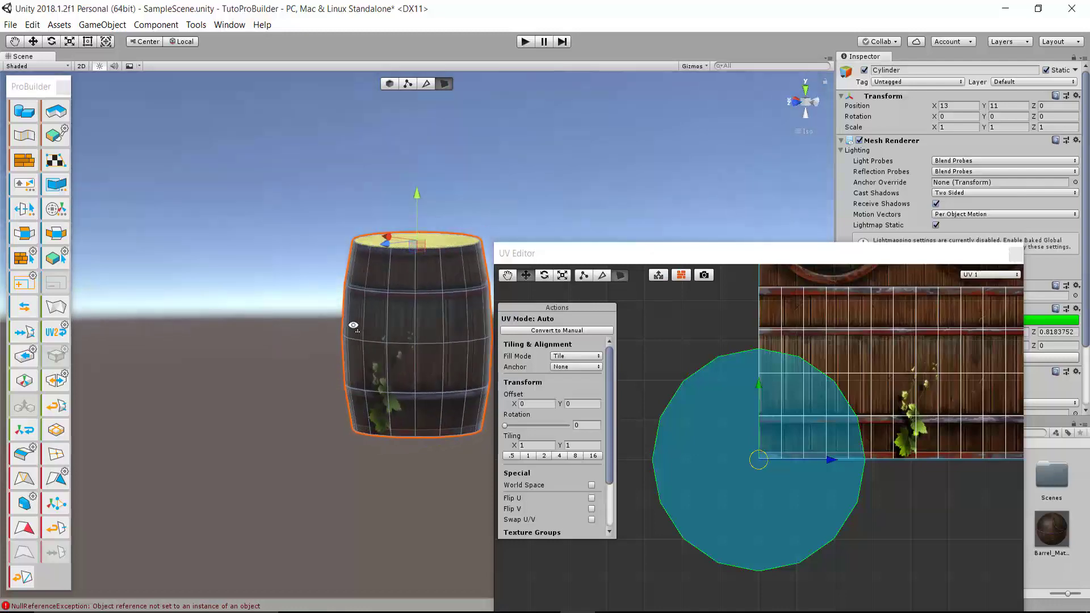
mouse_move(349, 325)
alt+mouse_down()
mouse_move(449, 334)
mouse_move(448, 403)
mouse_move(475, 322)
mouse_move(409, 280)
mouse_move(364, 339)
mouse_move(339, 260)
alt+mouse_up()
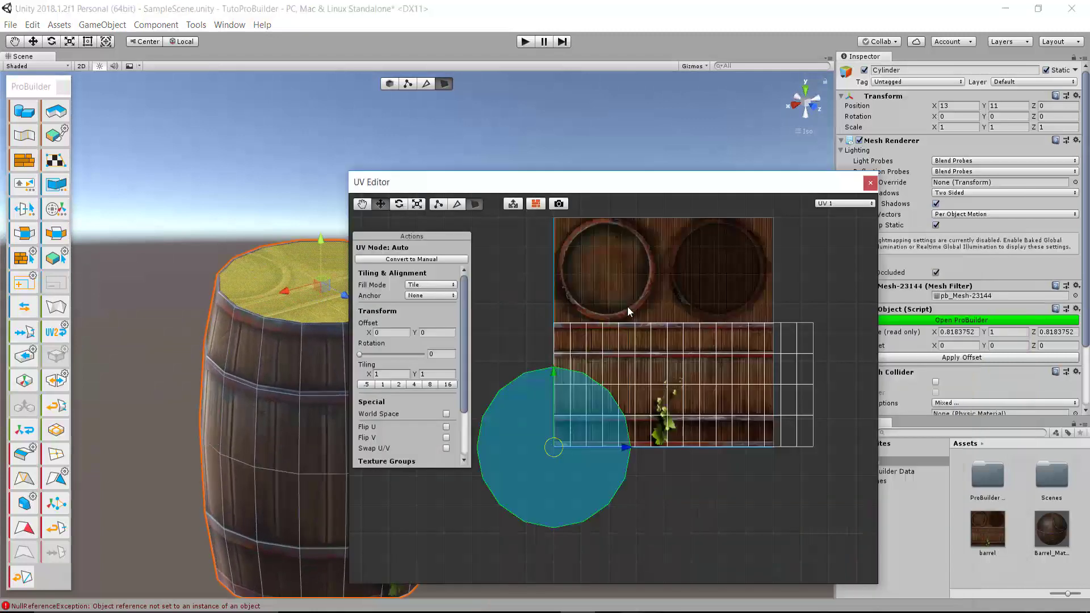
middle_drag(629, 311, 596, 328)
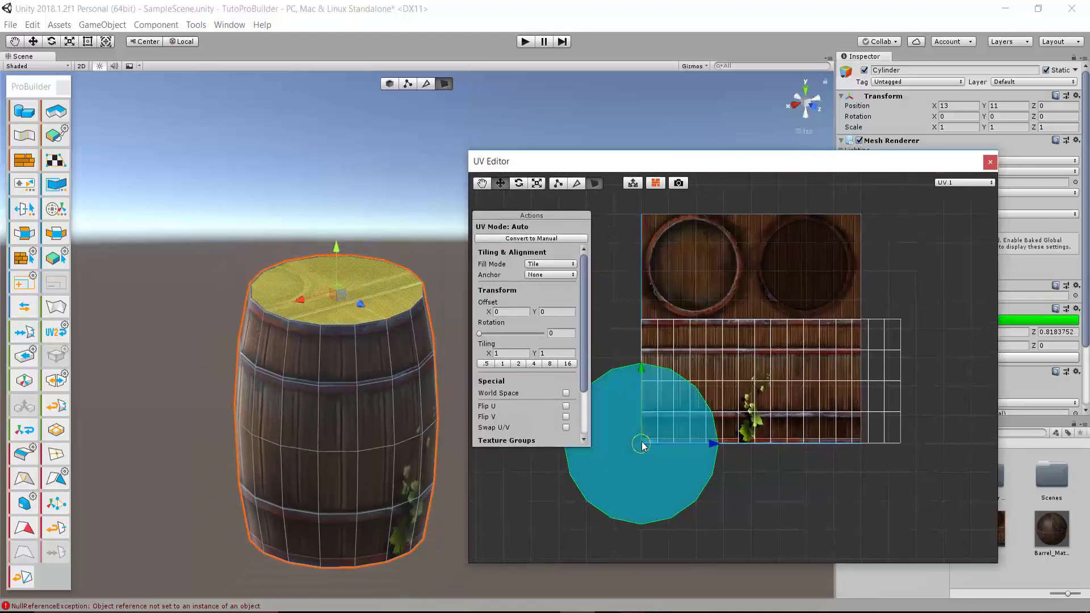
Move the top face's UV island onto the light round lid circle.
drag(642, 446, 714, 300)
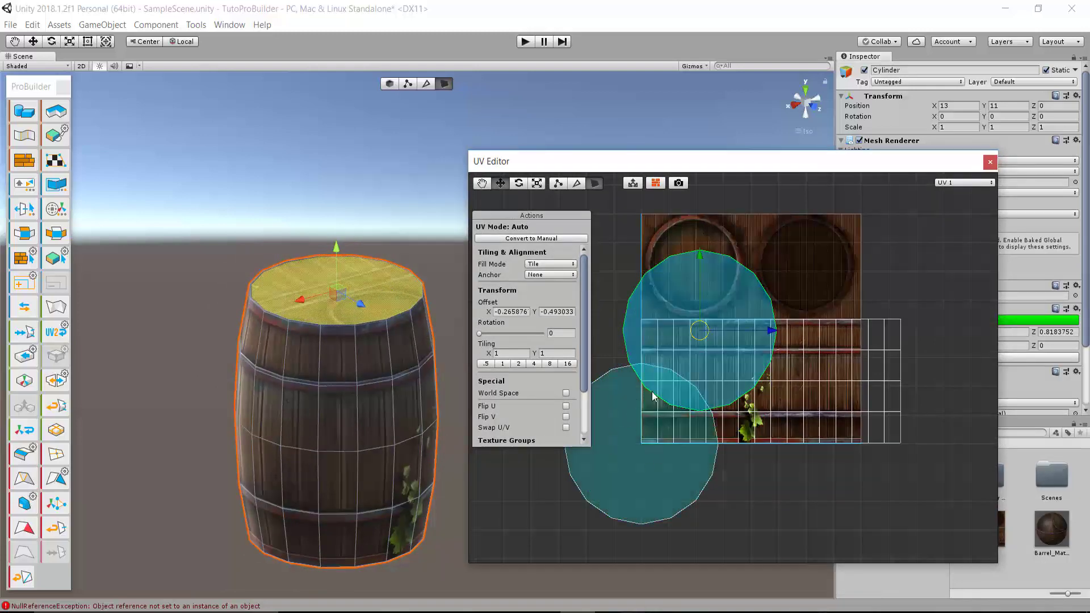
scroll(701, 305, up, 3)
scroll(718, 324, up, 2)
scroll(737, 322, up, 2)
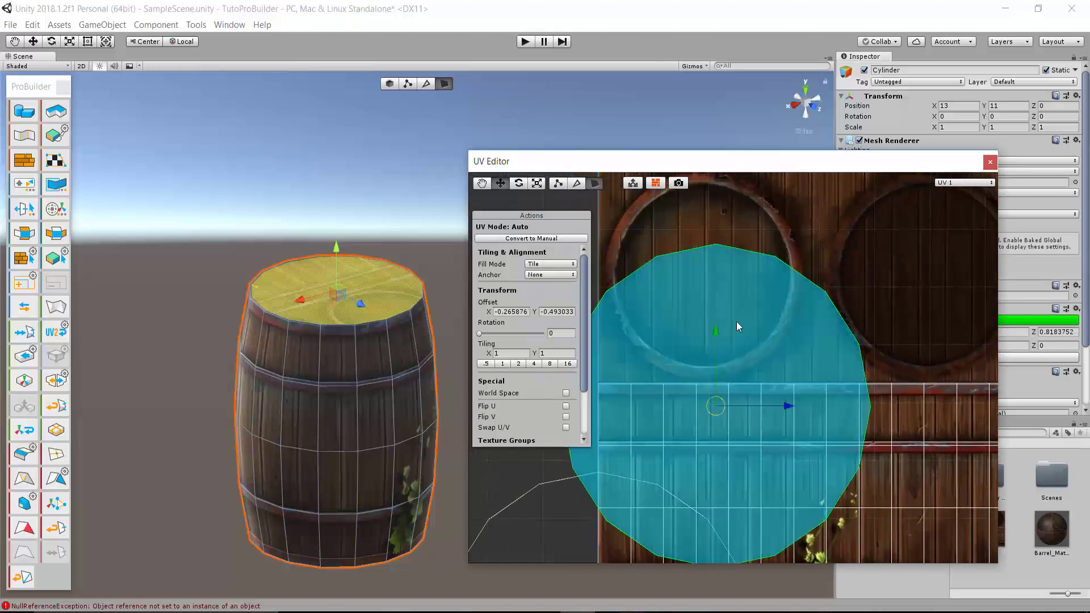
middle_drag(737, 321, 741, 357)
drag(722, 422, 710, 294)
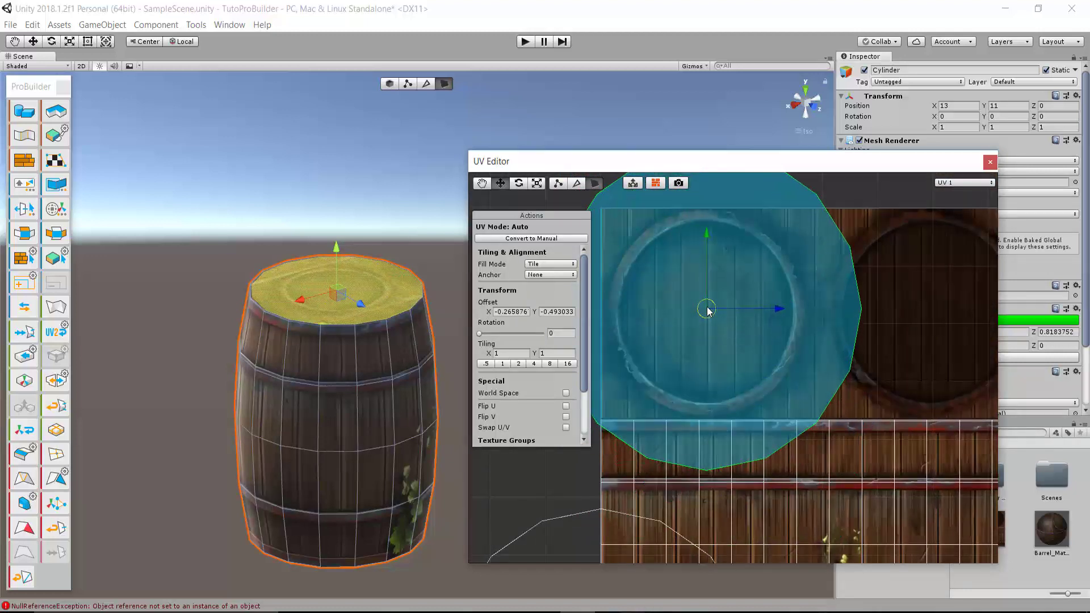
middle_drag(710, 294, 744, 336)
scroll(716, 327, down, 1)
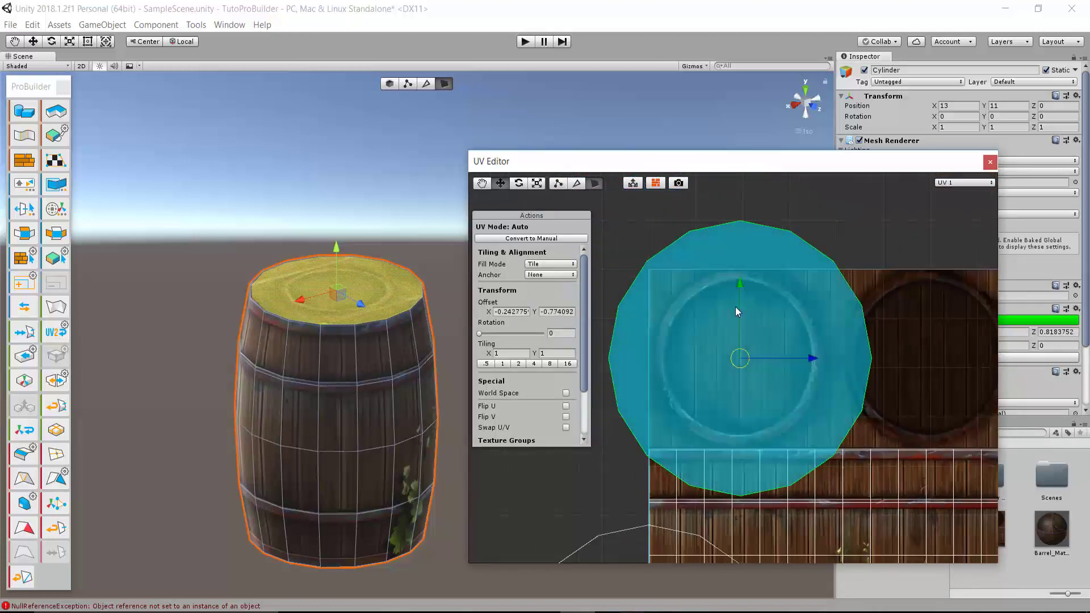
Scale the top island down to fit the lid circle and center it.
key(r)
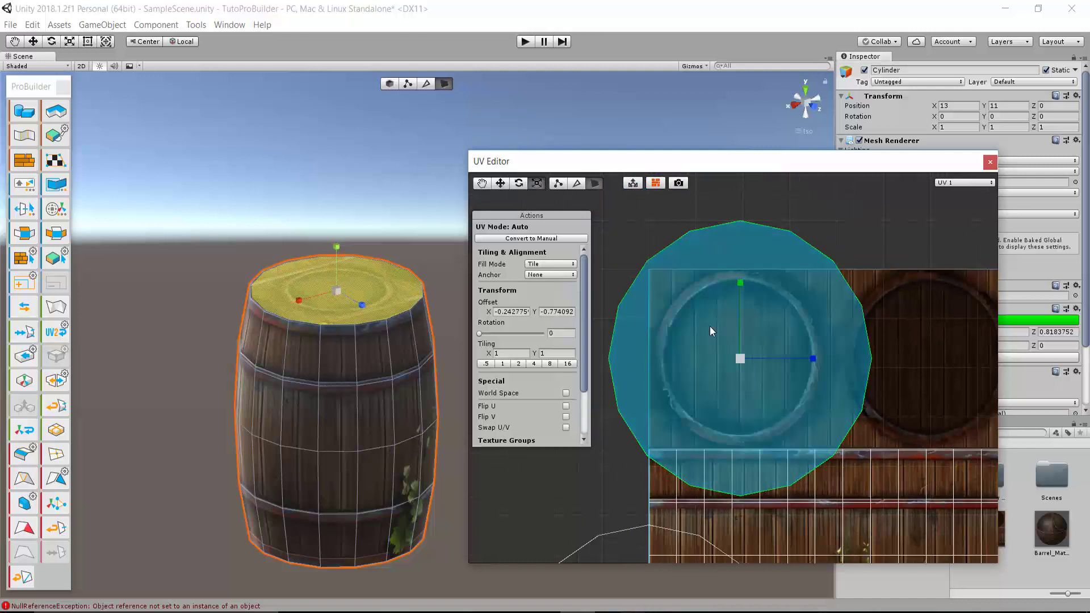
drag(743, 360, 742, 388)
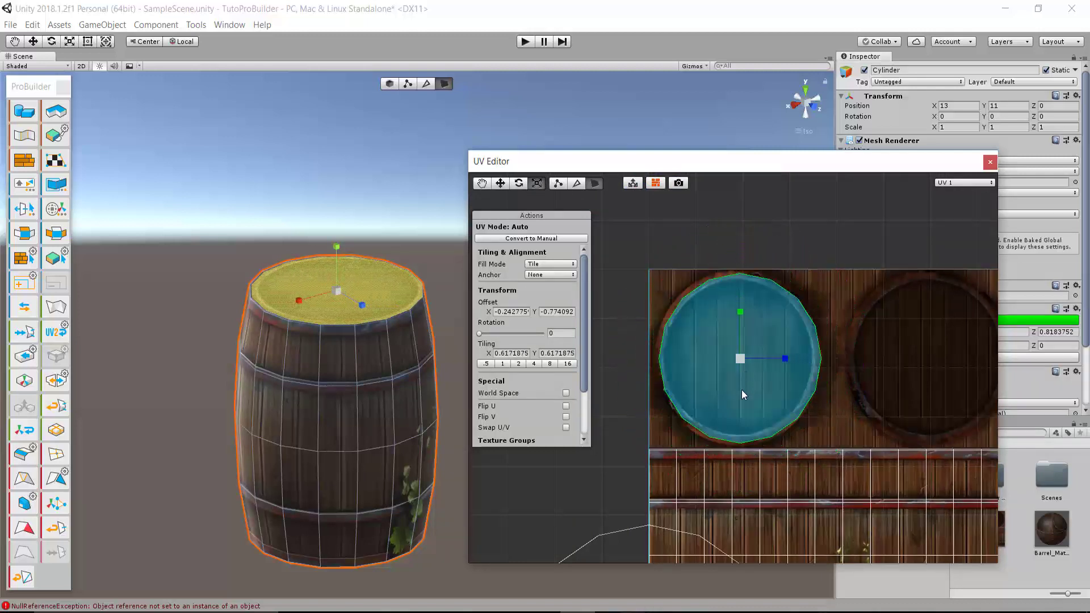
click(500, 183)
drag(741, 364, 739, 364)
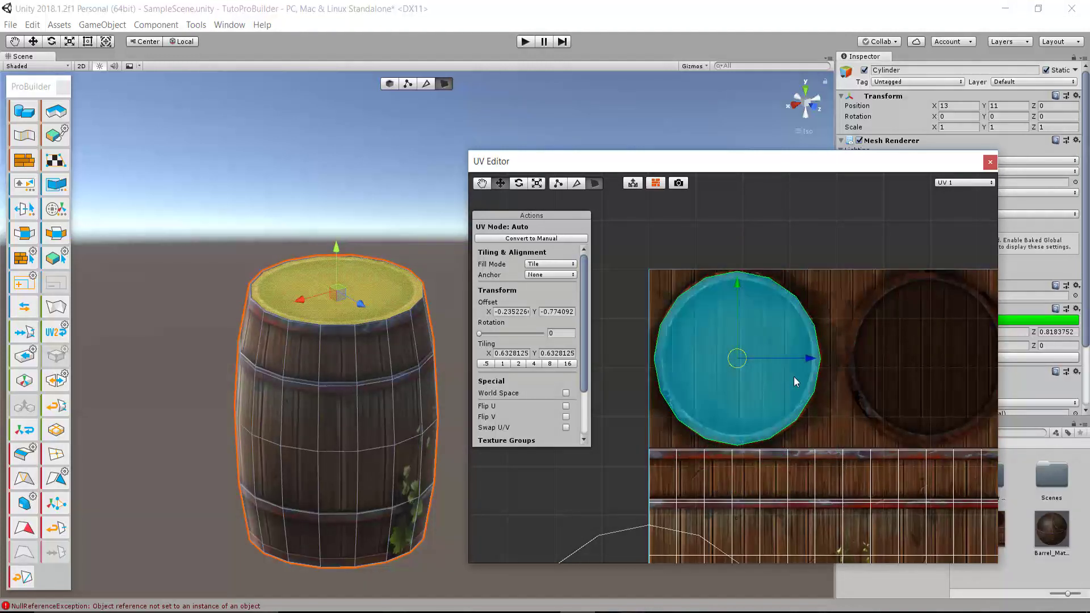
scroll(795, 377, down, 1)
Select the bottom face's UV island and orbit to view the barrel's underside.
middle_drag(809, 390, 803, 362)
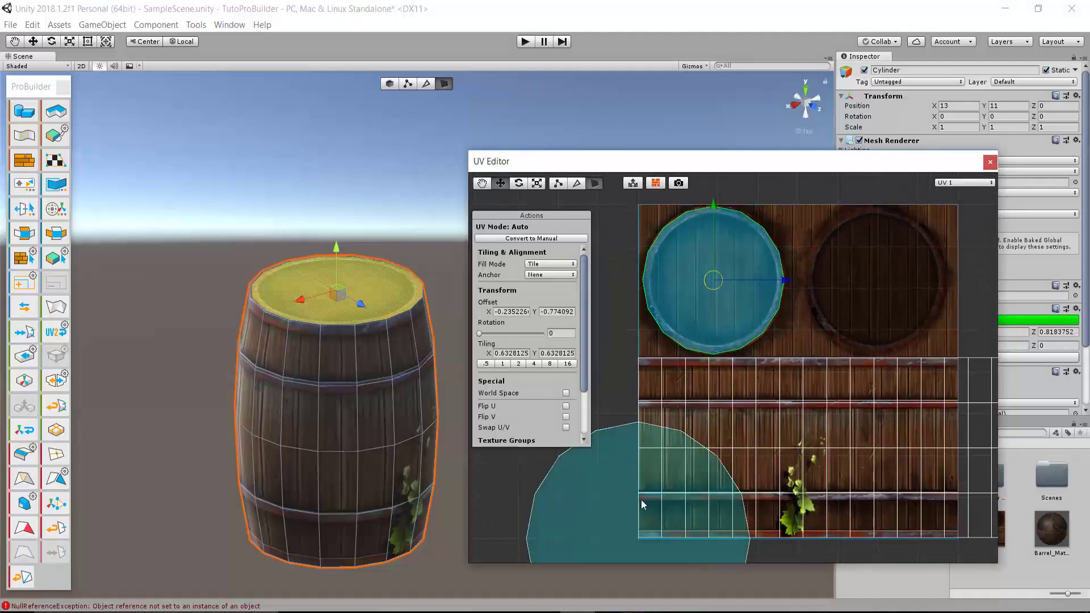
click(611, 503)
scroll(625, 489, down, 1)
alt+drag(346, 459, 408, 188)
Move the bottom face's UV island onto the dark lid circle.
mouse_move(672, 472)
mouse_down()
mouse_move(826, 351)
mouse_move(835, 292)
mouse_up()
scroll(838, 302, up, 4)
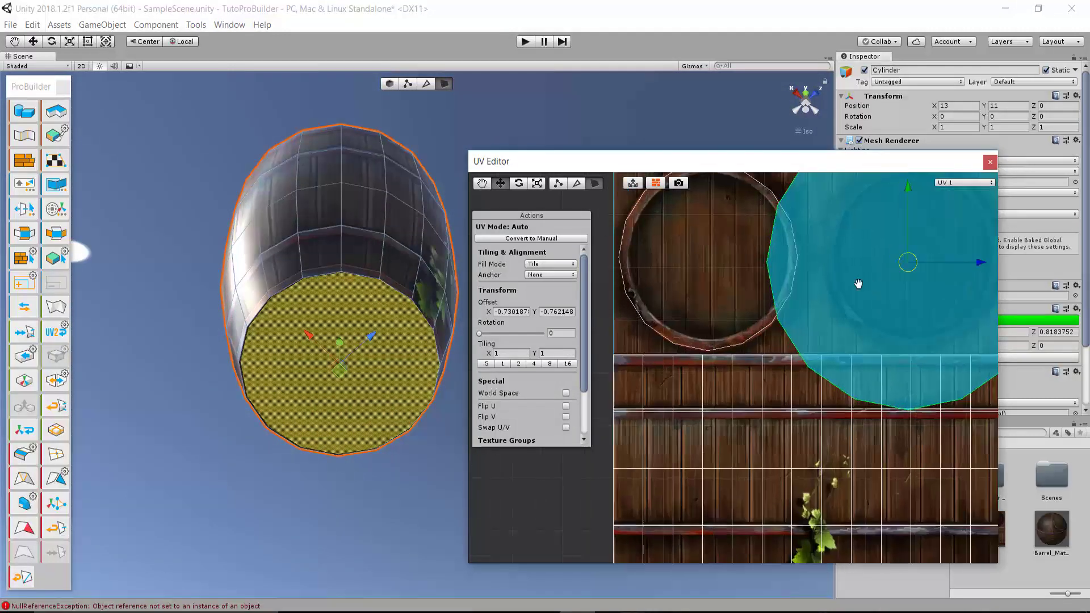
mouse_move(804, 300)
middle_down()
mouse_move(843, 312)
mouse_move(749, 338)
middle_up()
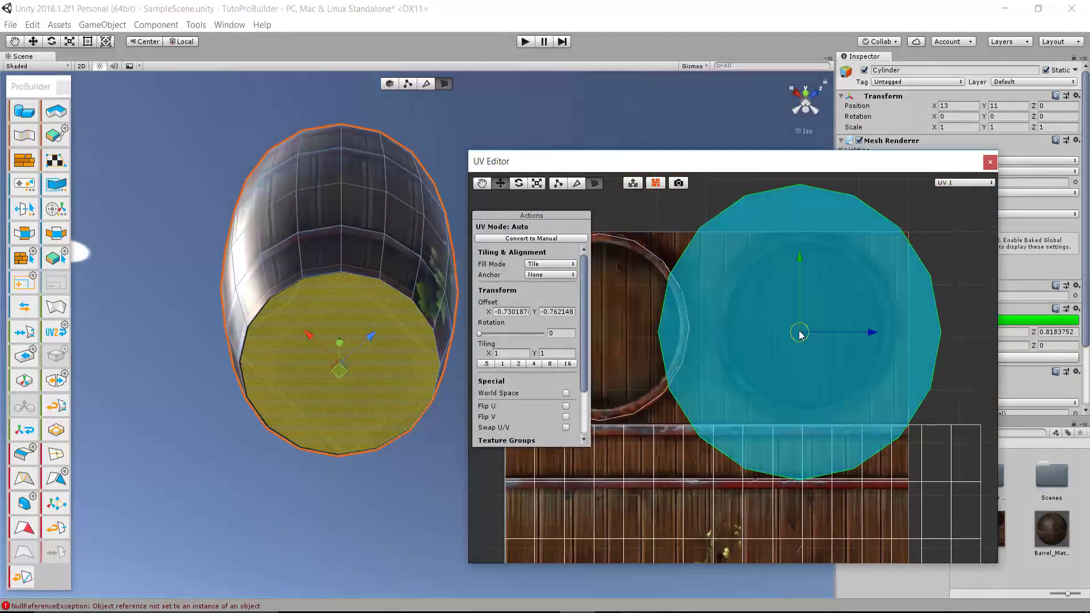
mouse_move(799, 333)
mouse_down()
mouse_move(785, 472)
mouse_move(776, 404)
mouse_up()
scroll(743, 353, down, 2)
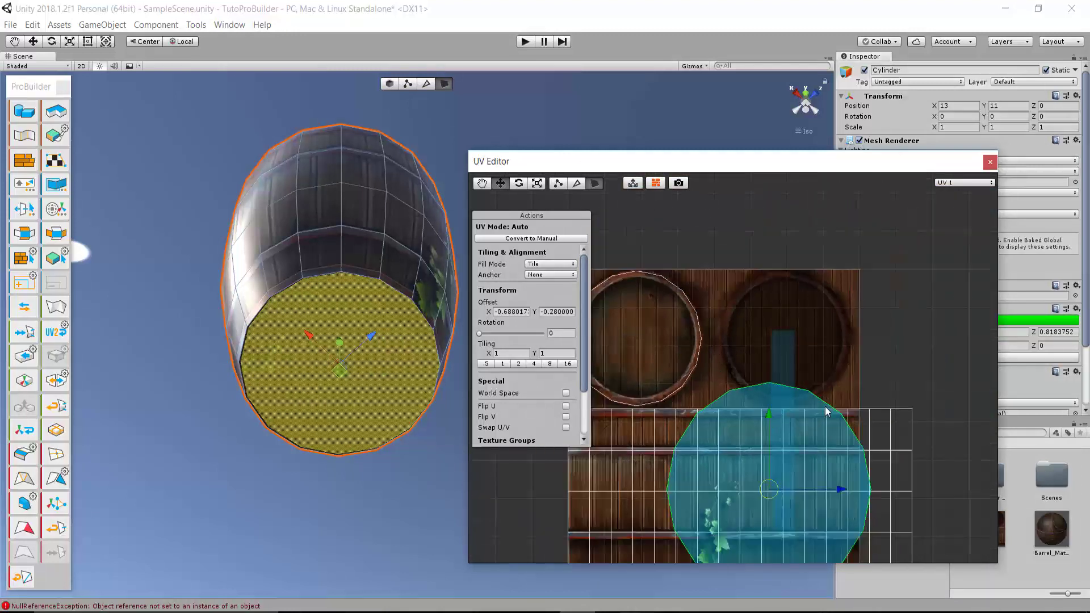
scroll(850, 337, up, 2)
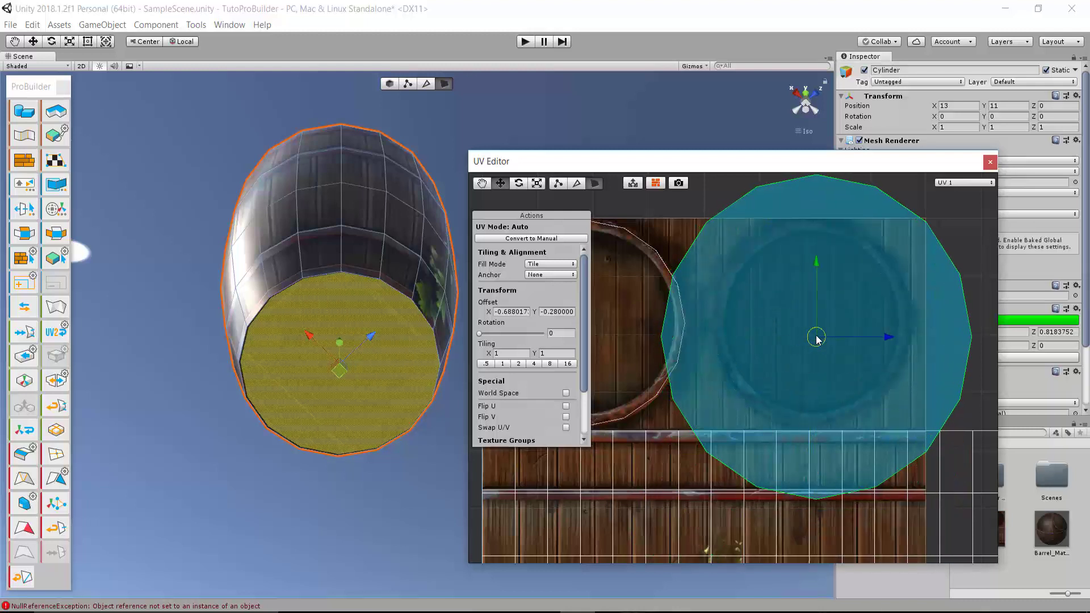
mouse_move(787, 555)
mouse_down()
mouse_move(817, 337)
mouse_move(816, 370)
mouse_up()
Scale and center the bottom island inside the dark lid circle, then close the UV Editor.
click(538, 184)
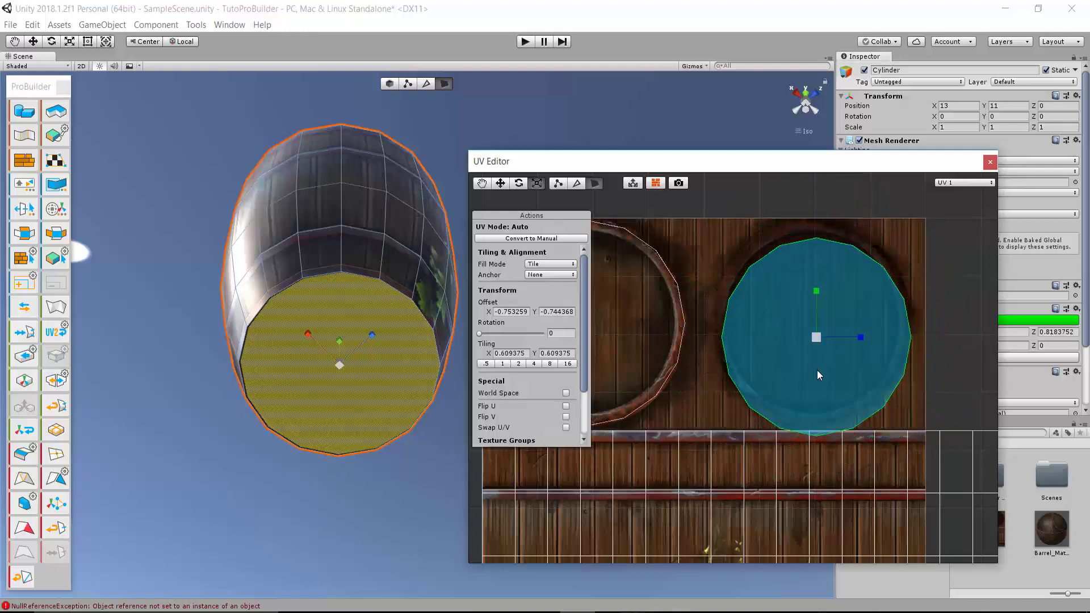
click(500, 183)
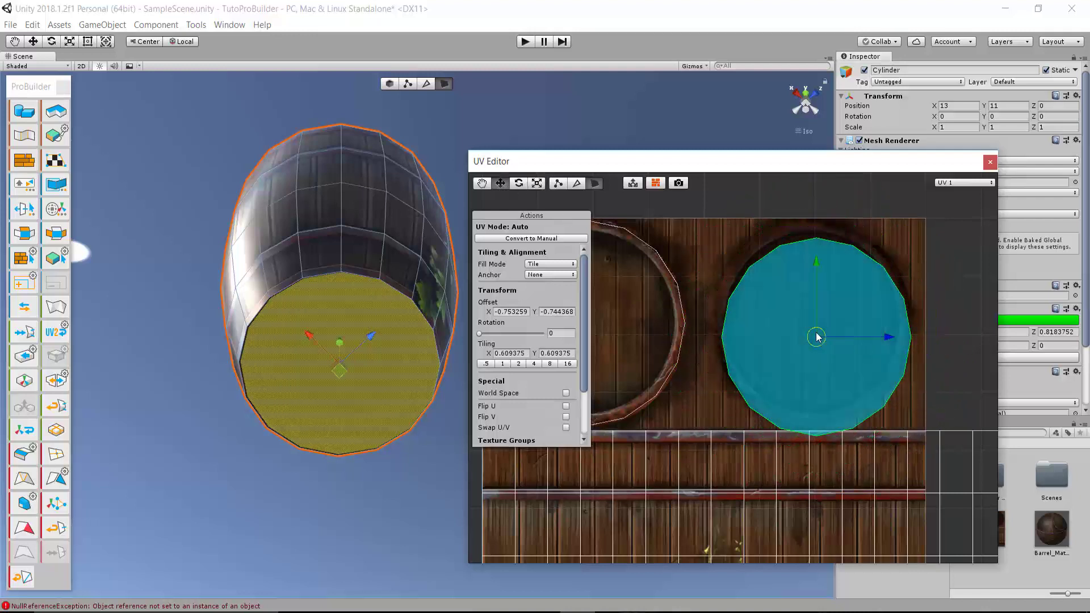
drag(817, 338, 817, 308)
click(537, 183)
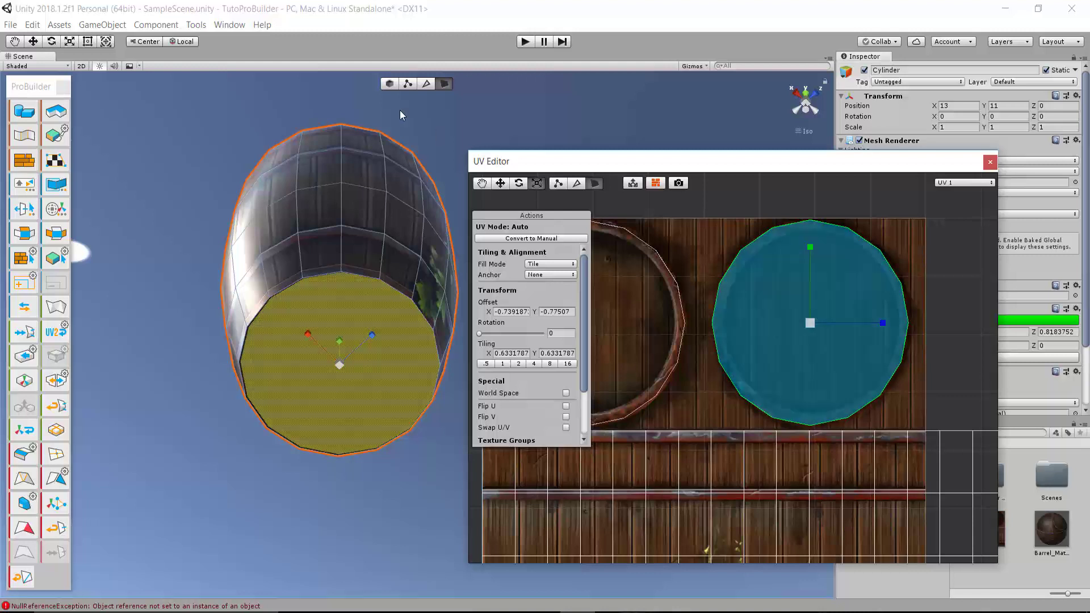
click(500, 183)
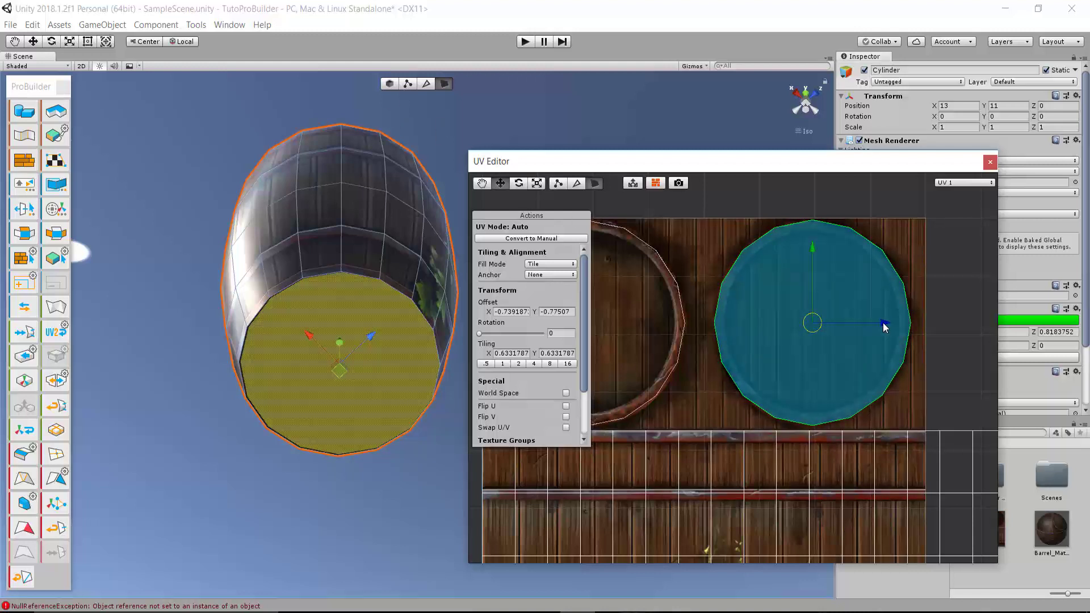
drag(885, 328, 882, 327)
mouse_move(317, 248)
alt+mouse_down()
mouse_move(351, 368)
mouse_move(613, 257)
alt+mouse_up()
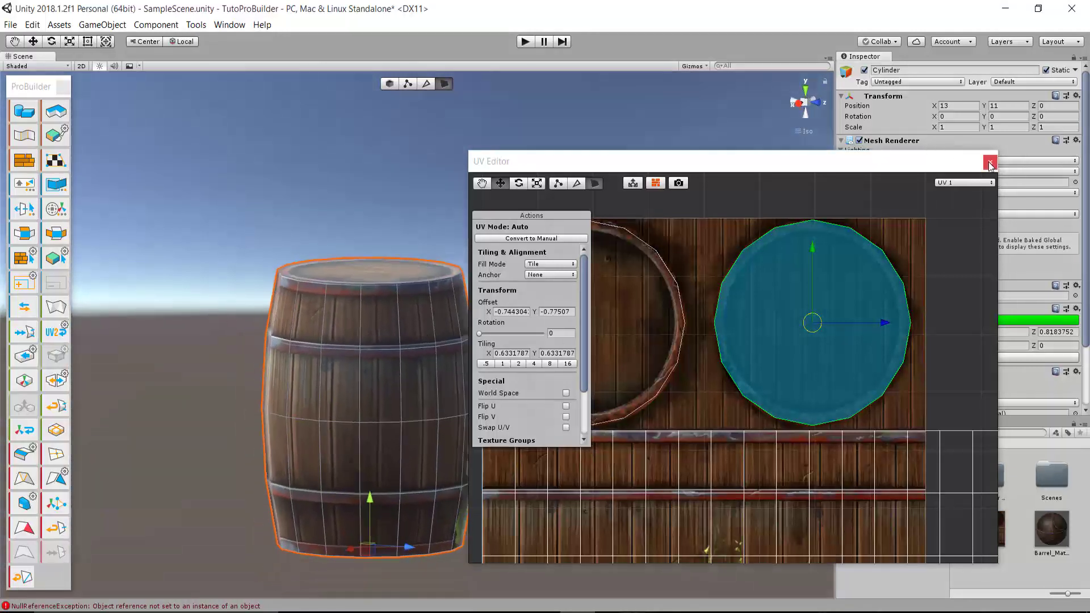
click(990, 163)
Frame the barrel with F, return to Object mode and leave it deselected.
click(626, 229)
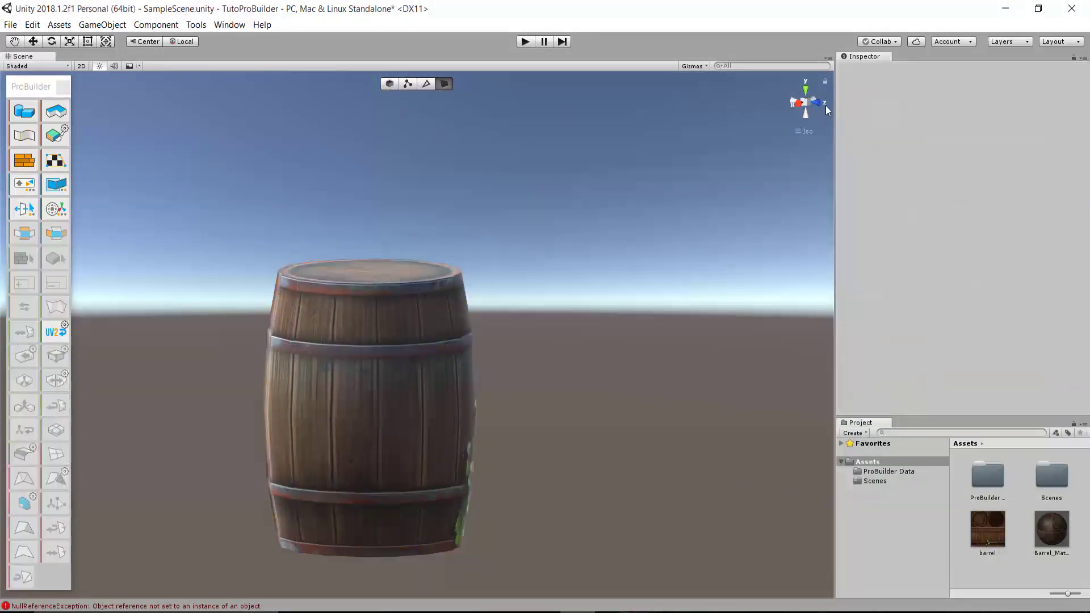
click(474, 375)
key(f)
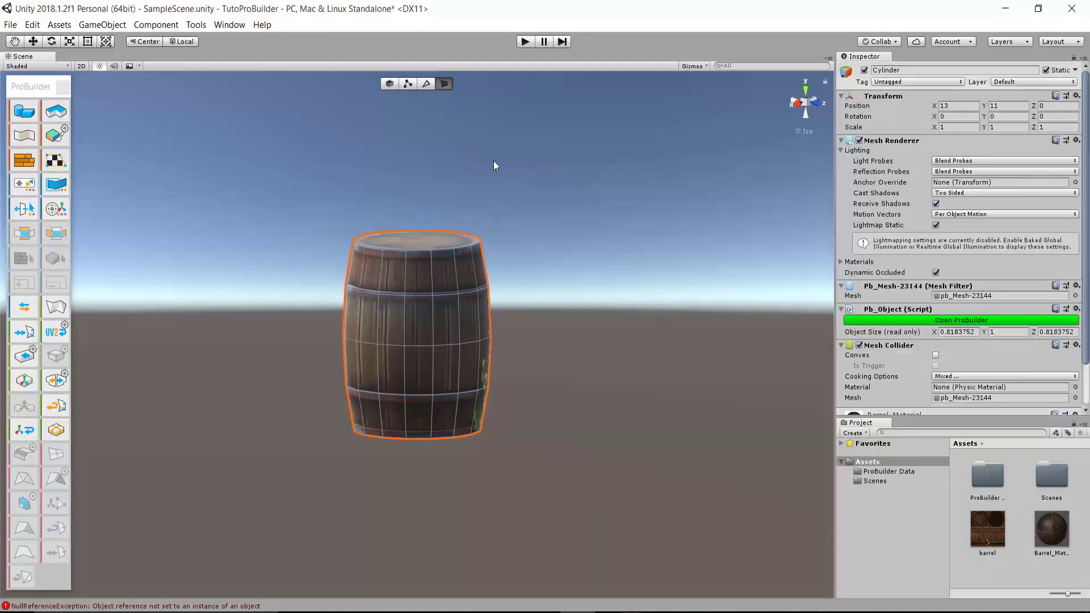
key(g)
click(534, 206)
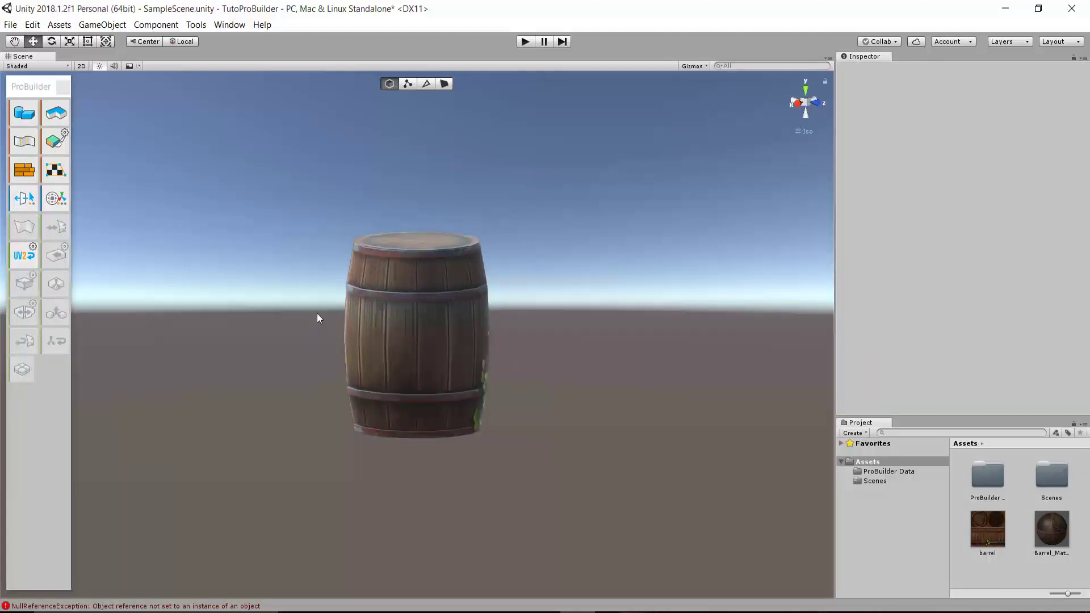
Orbit around the barrel to inspect its textured top, underside and sides.
alt+drag(292, 265, 542, 225)
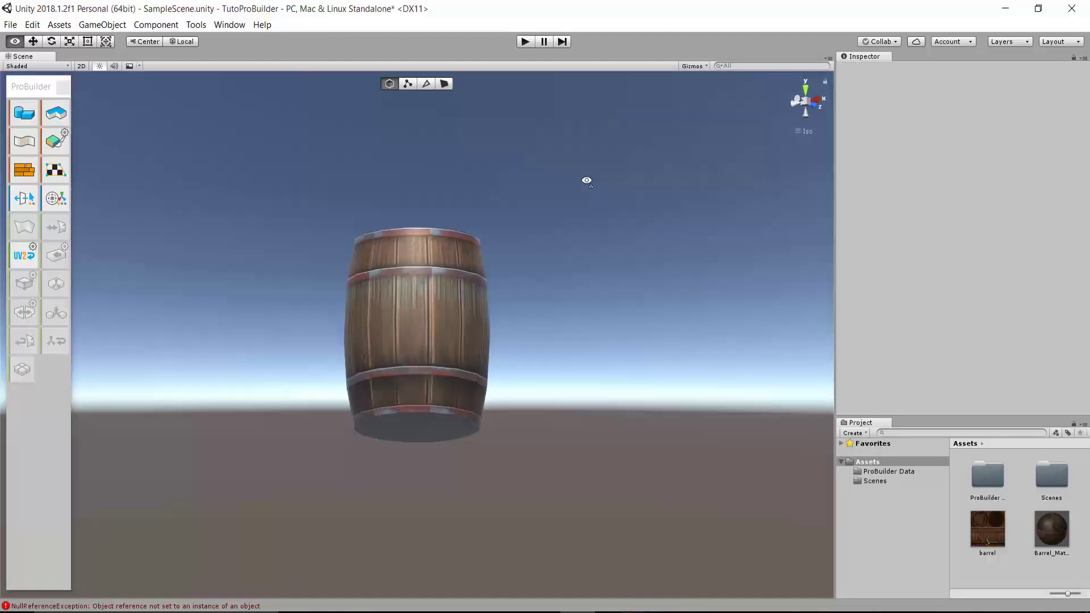
mouse_move(586, 181)
alt+mouse_down()
mouse_move(543, 318)
mouse_move(608, 271)
mouse_move(402, 329)
mouse_move(621, 324)
mouse_move(487, 273)
mouse_move(373, 324)
mouse_move(494, 375)
mouse_move(630, 391)
alt+mouse_up()
mouse_move(323, 401)
alt+mouse_down()
mouse_move(392, 553)
mouse_move(506, 382)
mouse_move(472, 171)
mouse_move(602, 285)
mouse_move(611, 373)
mouse_move(518, 356)
mouse_move(475, 282)
mouse_move(346, 317)
mouse_move(352, 401)
mouse_move(718, 347)
alt+mouse_up()
mouse_move(326, 331)
alt+mouse_down()
mouse_move(628, 317)
mouse_move(701, 329)
mouse_move(342, 325)
mouse_move(853, 330)
alt+mouse_up()
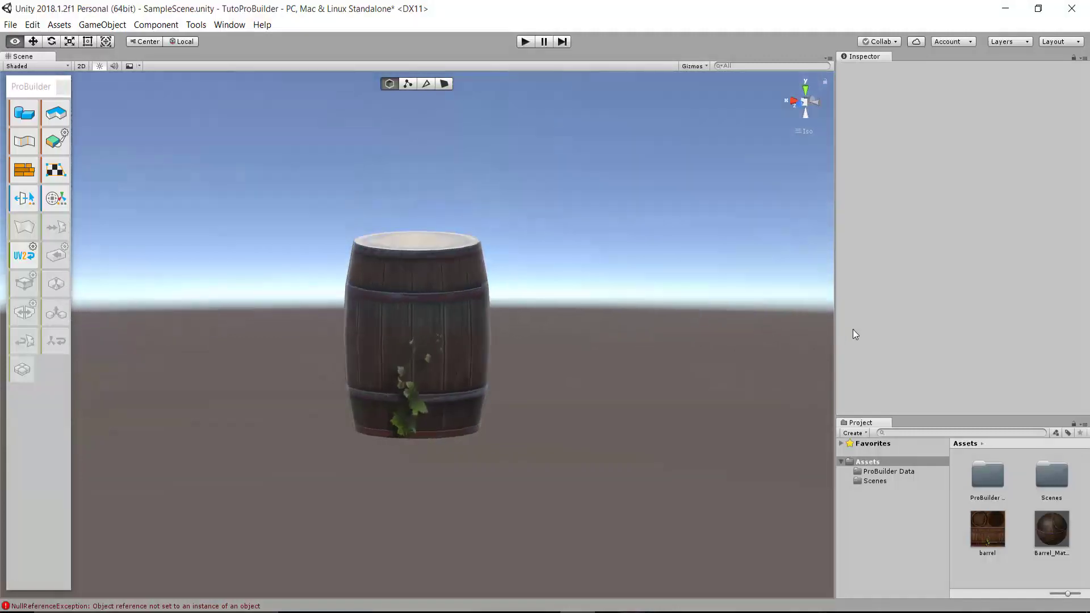
mouse_move(648, 475)
alt+mouse_down()
mouse_move(650, 348)
mouse_move(645, 442)
alt+mouse_up()
scroll(594, 407, up, 5)
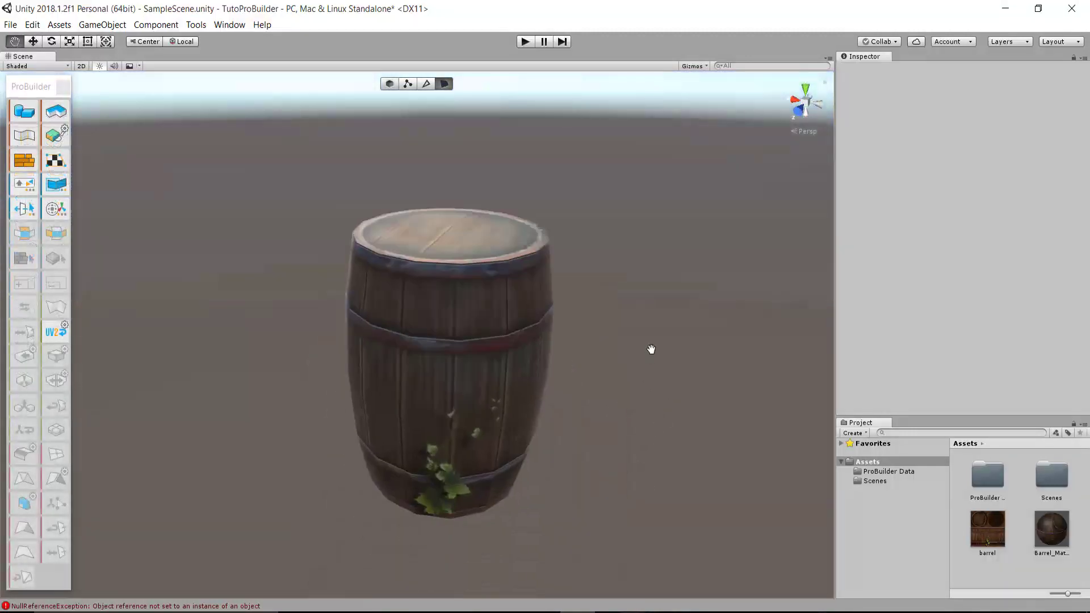
mouse_move(478, 366)
alt+mouse_down()
mouse_move(572, 333)
mouse_move(540, 343)
mouse_move(562, 365)
mouse_move(282, 458)
mouse_move(267, 404)
mouse_move(418, 400)
alt+mouse_up()
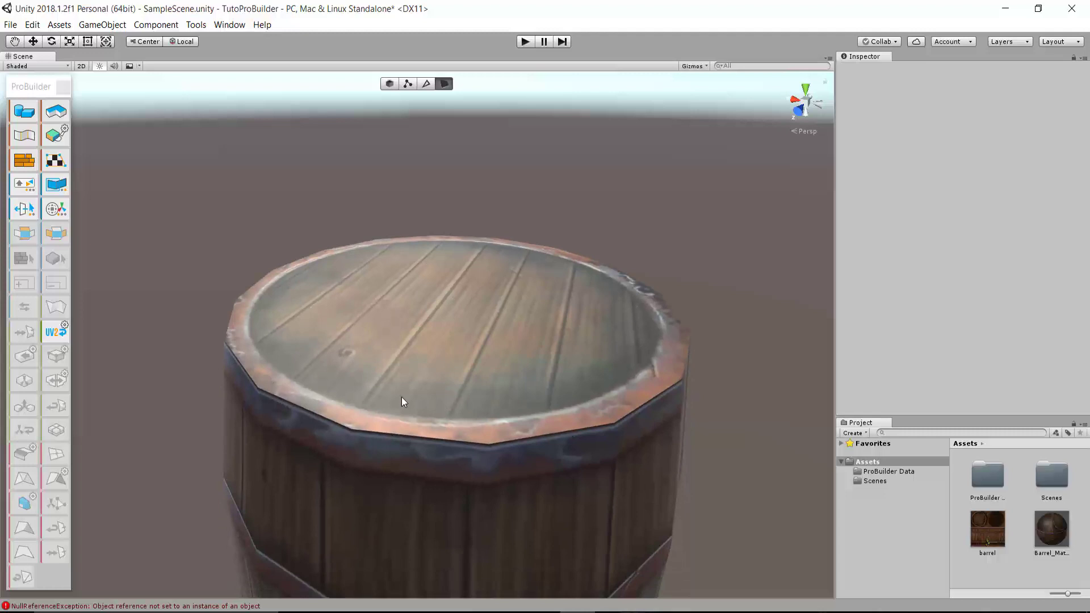
scroll(446, 323, down, 5)
alt+drag(453, 287, 453, 311)
scroll(453, 312, up, 5)
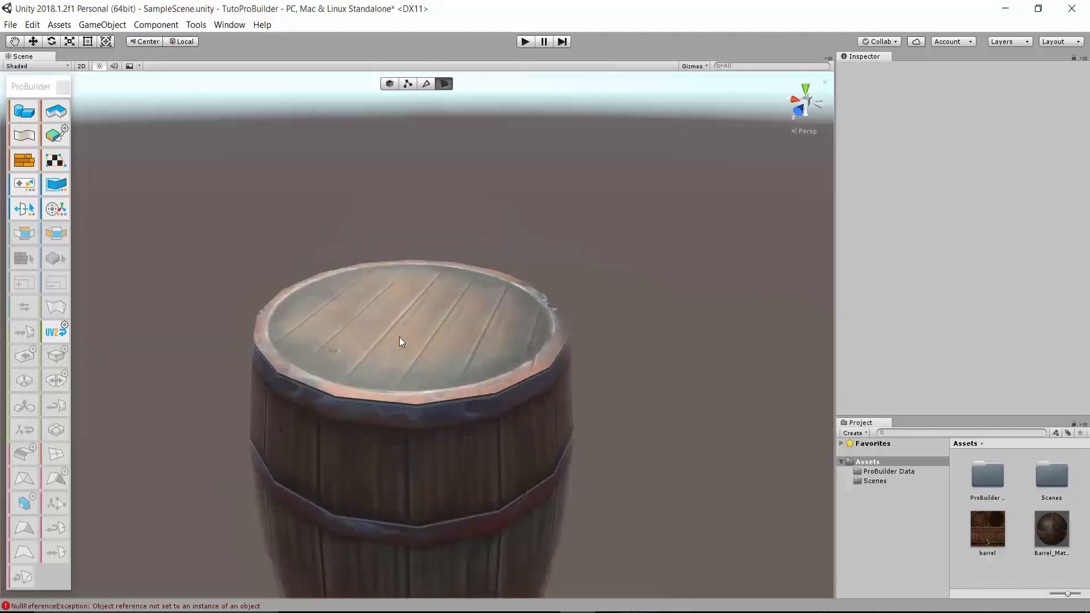
mouse_move(402, 338)
alt+mouse_down()
mouse_move(368, 343)
mouse_move(482, 325)
alt+mouse_up()
Extrude the top face inward and downward to recess the lid inside a raised rim.
click(462, 306)
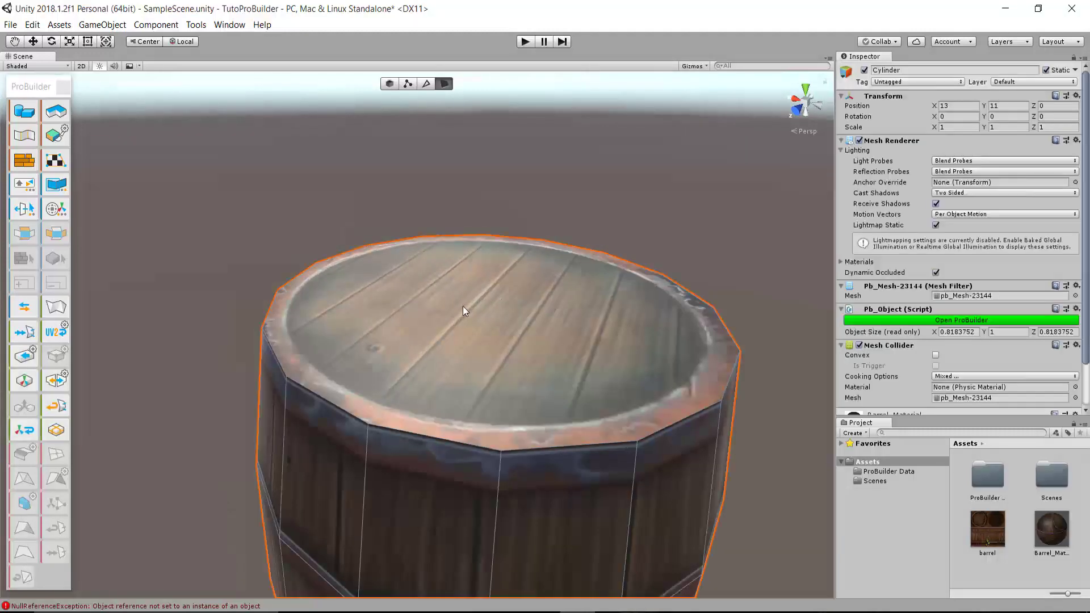
key(r)
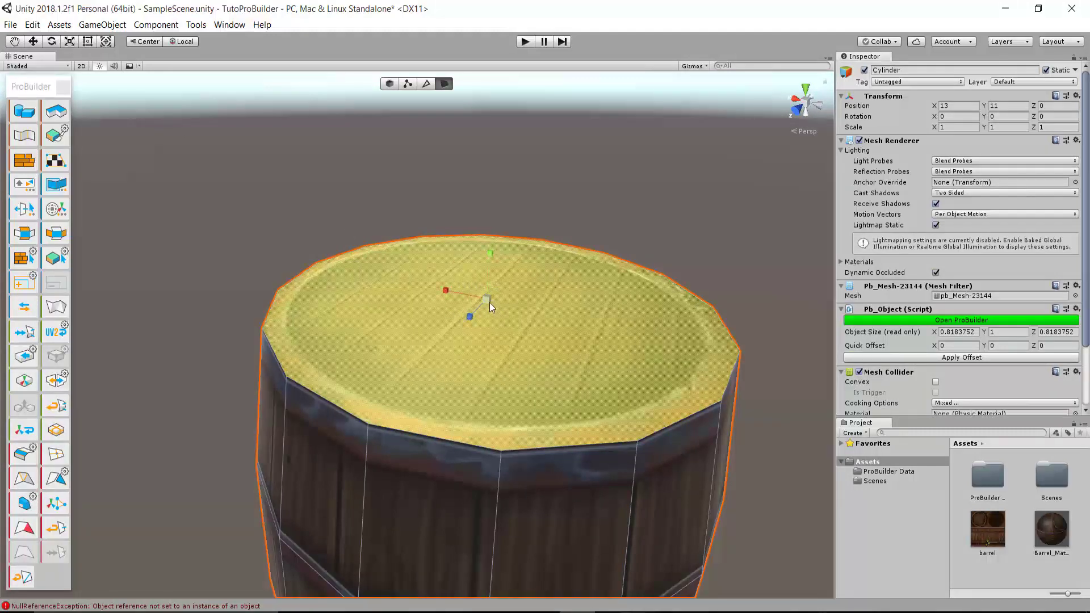
shift+drag(489, 299, 487, 301)
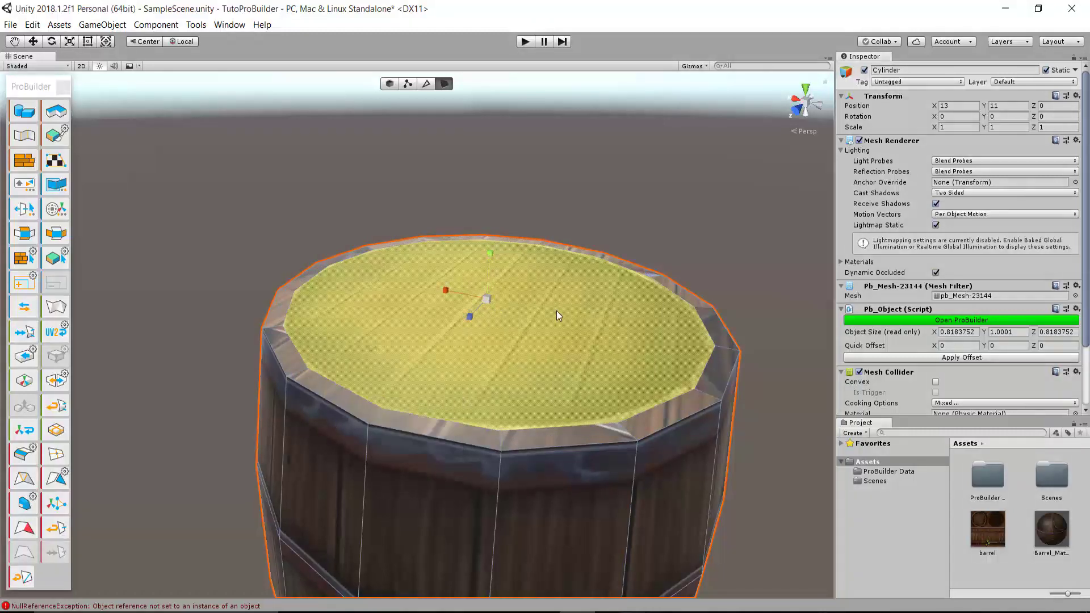
key(w)
shift+drag(489, 258, 489, 268)
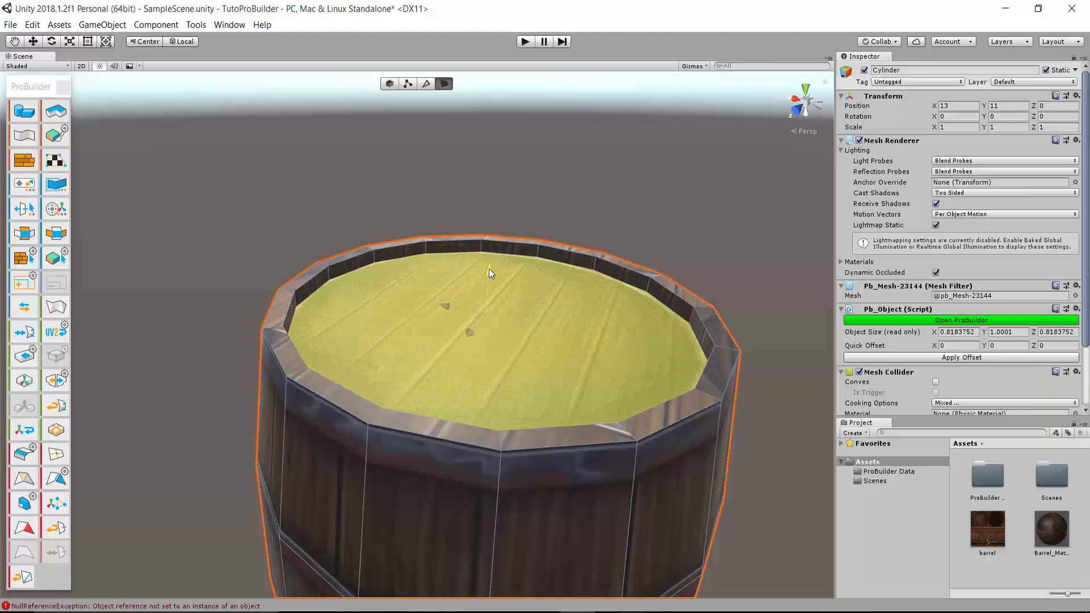
mouse_move(513, 412)
right_down()
mouse_move(509, 376)
mouse_move(359, 179)
right_up()
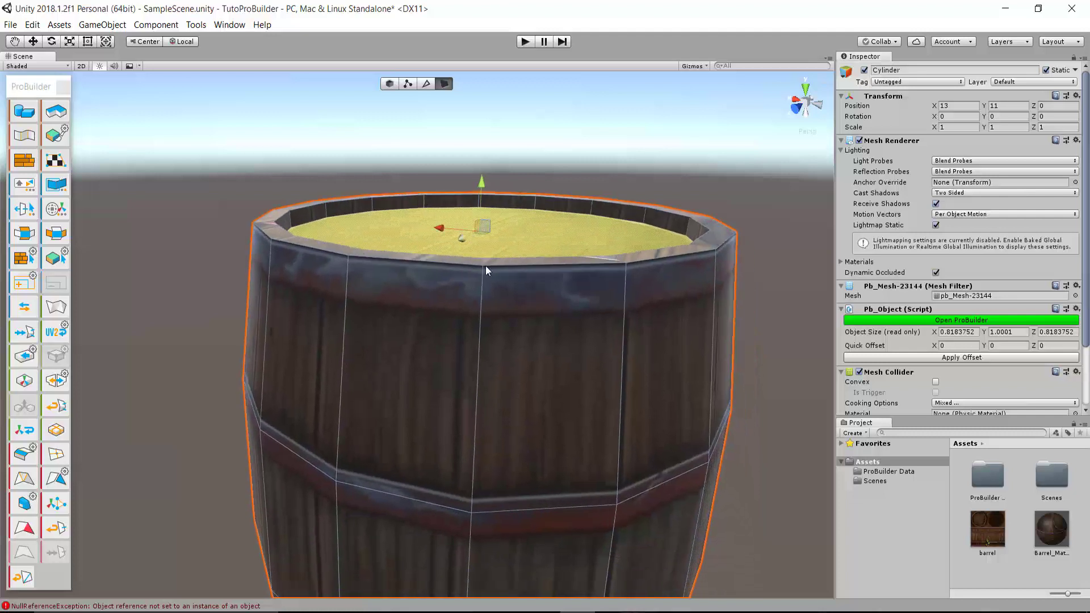
scroll(485, 264, down, 5)
click(514, 228)
mouse_move(513, 228)
right_down()
mouse_move(476, 299)
mouse_move(507, 421)
right_up()
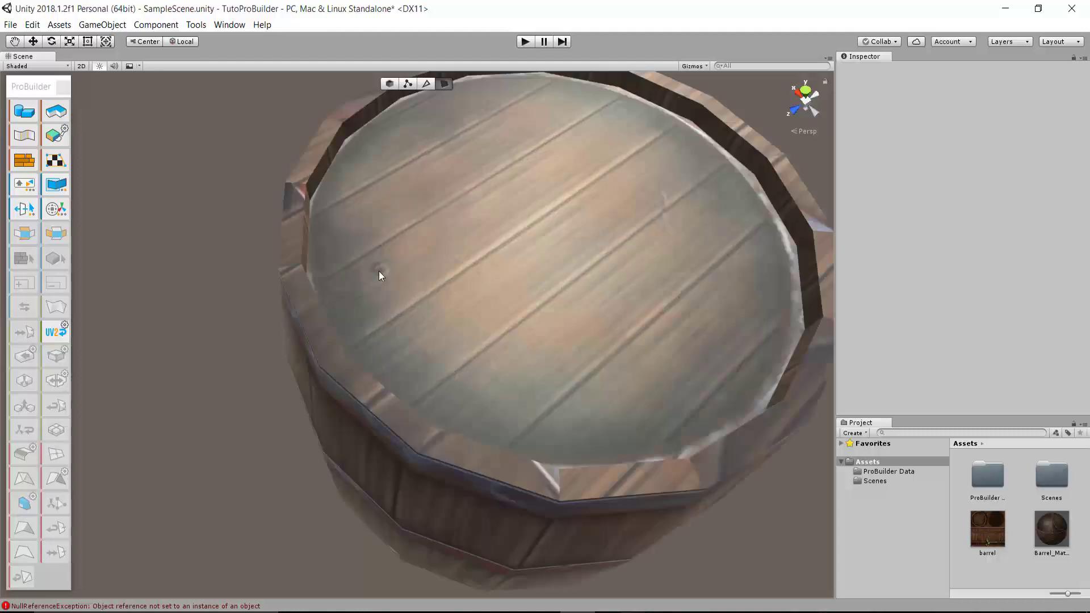
Open the UV Editor beside the scene and select one face of the barrel's top rim.
click(56, 161)
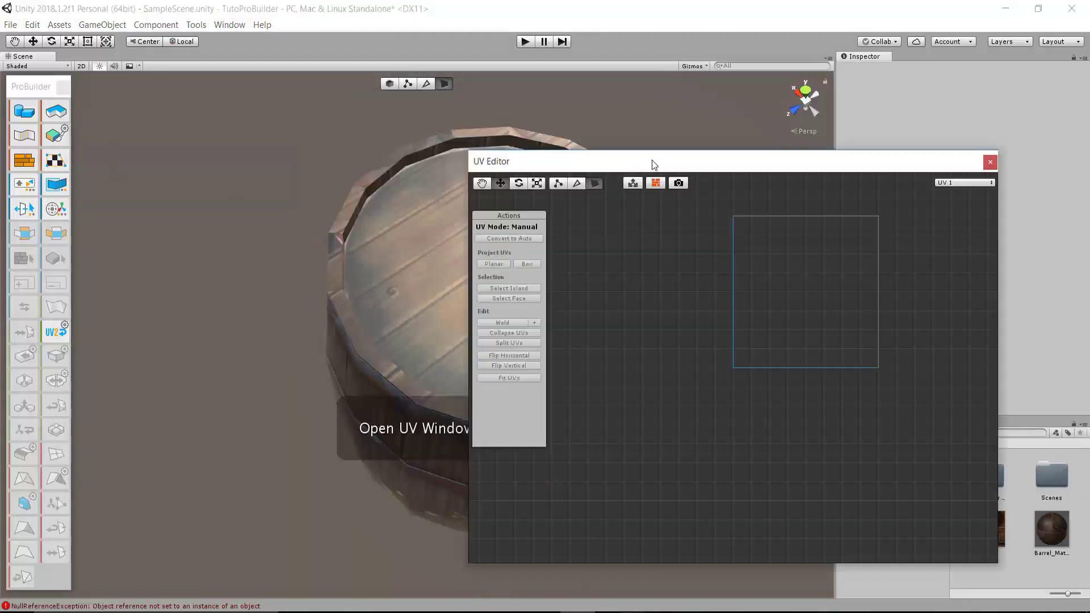
drag(653, 162, 758, 193)
click(335, 251)
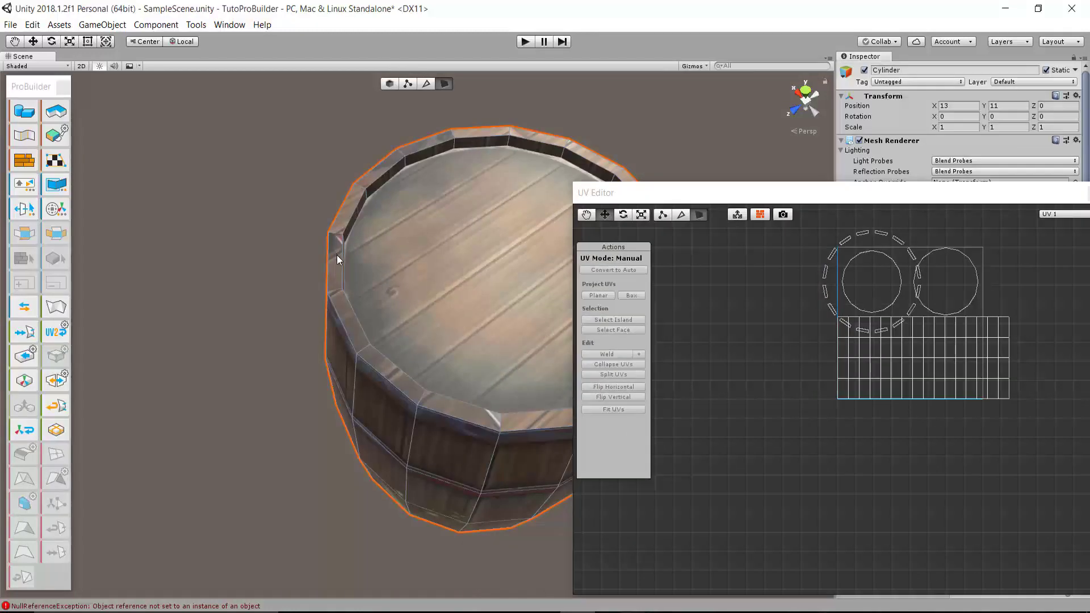
click(336, 254)
scroll(318, 244, down, 5)
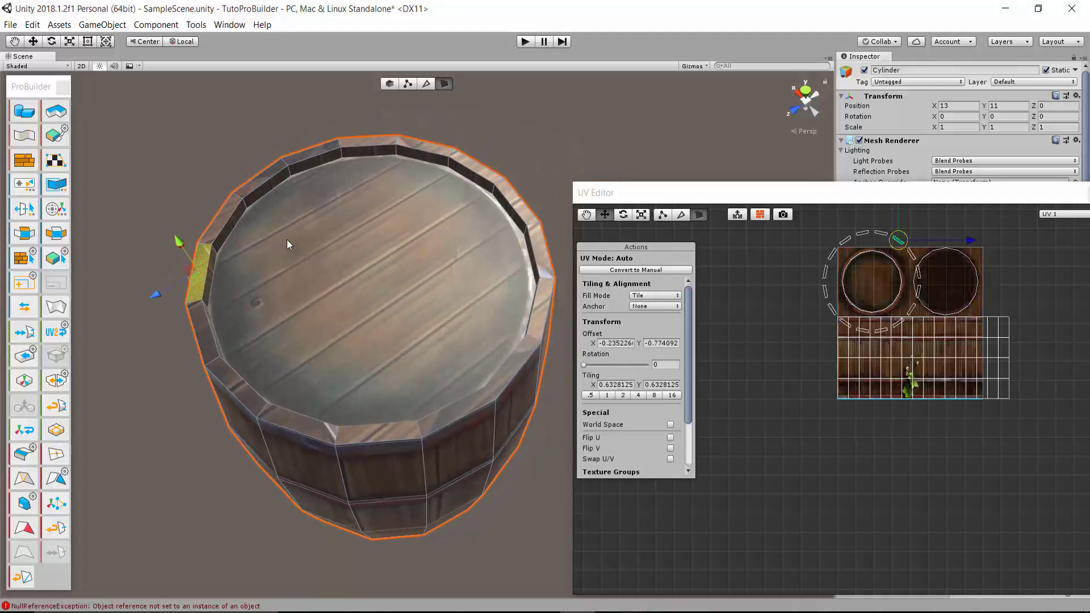
middle_drag(288, 240, 302, 250)
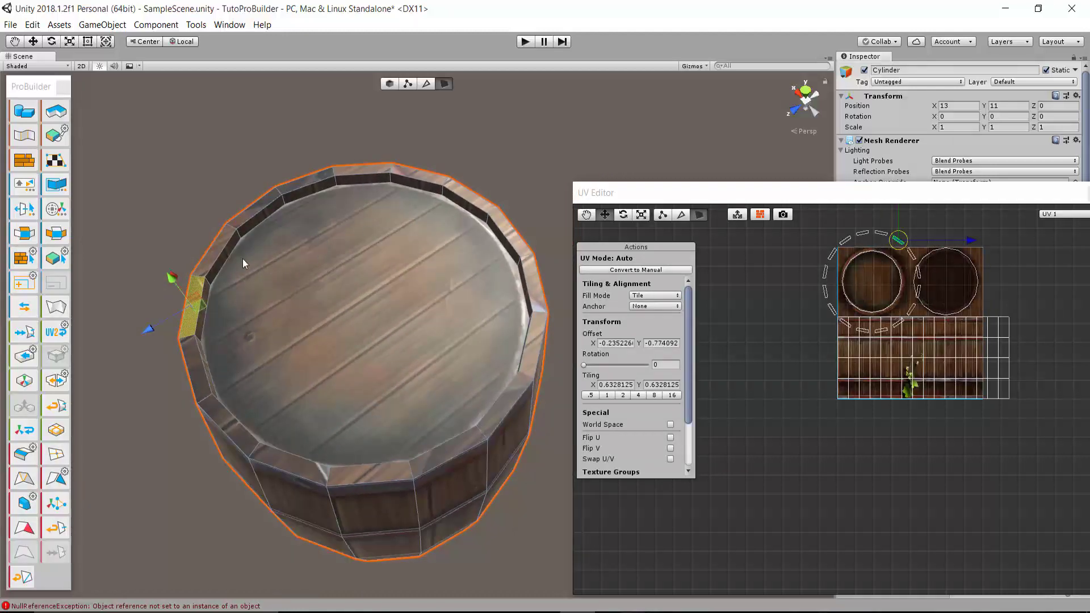
Ctrl-click each neighbouring rim face around the top to autostitch them into a ring.
ctrl+shift+click(200, 366)
ctrl+shift+click(230, 421)
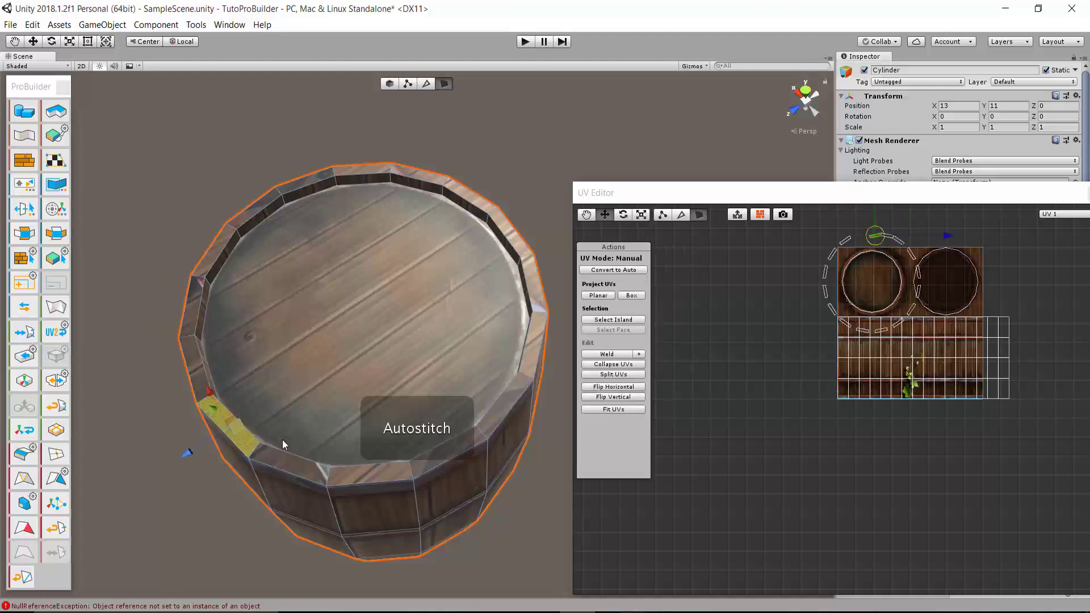
ctrl+shift+click(305, 471)
ctrl+shift+click(373, 474)
ctrl+shift+click(445, 454)
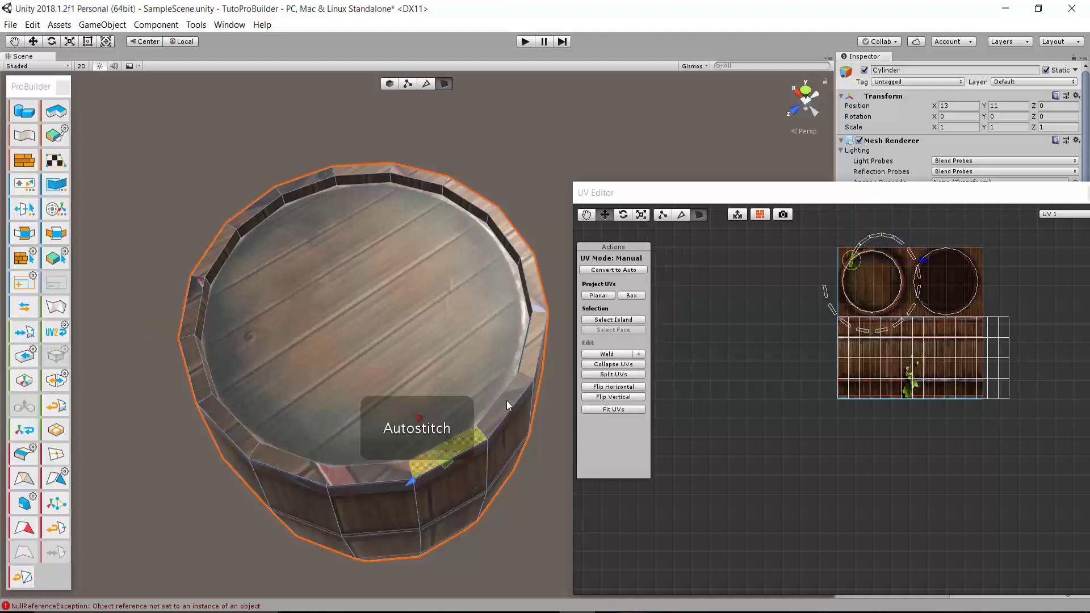
ctrl+shift+click(506, 400)
ctrl+shift+click(531, 348)
ctrl+shift+click(534, 279)
ctrl+shift+click(506, 230)
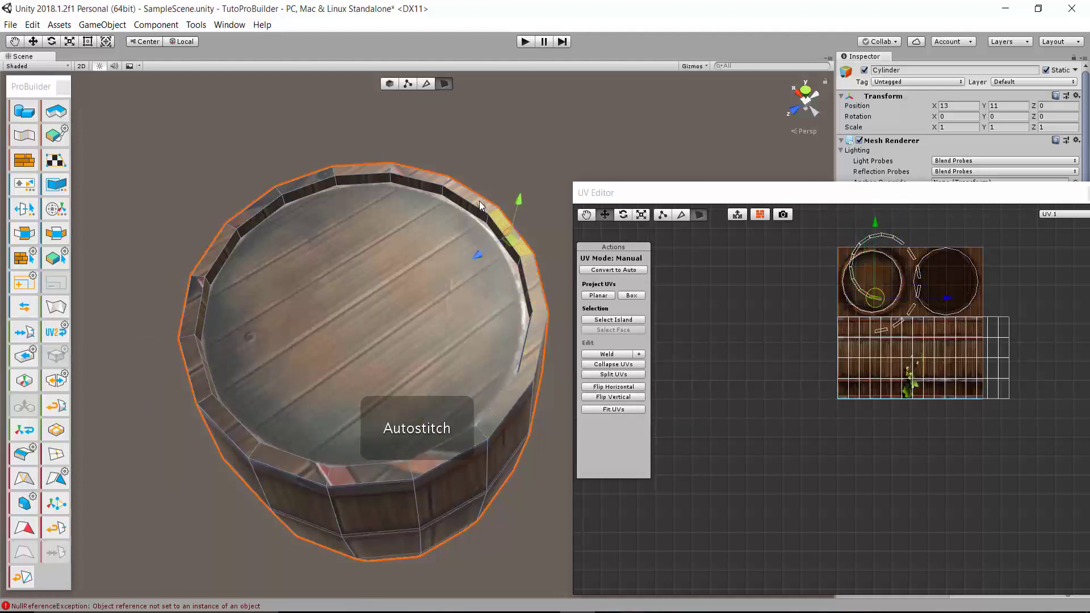
ctrl+shift+click(426, 179)
ctrl+shift+click(405, 169)
ctrl+shift+click(352, 168)
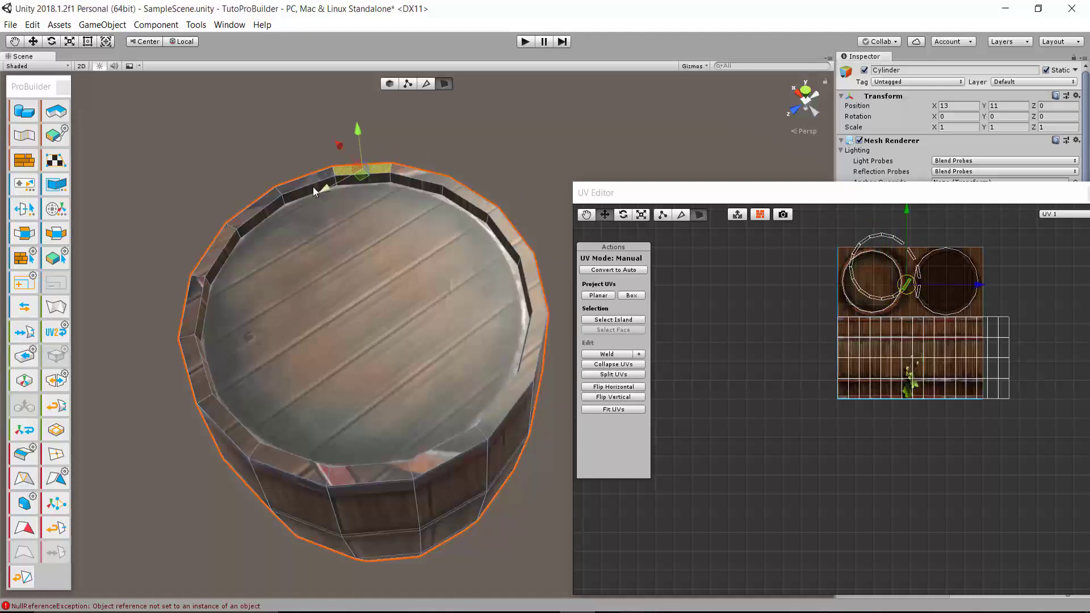
ctrl+shift+click(307, 184)
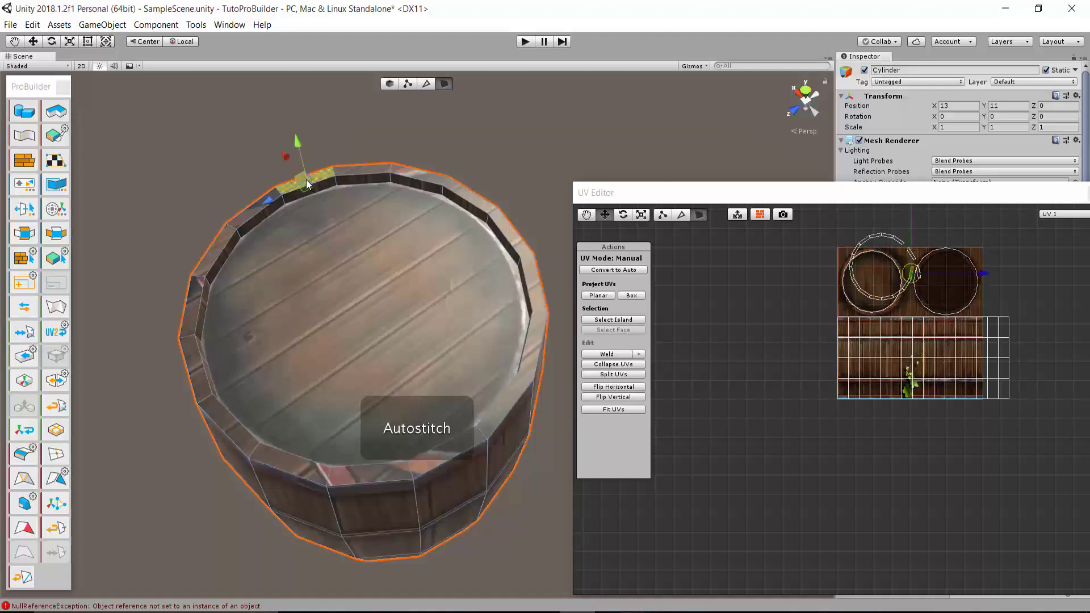
ctrl+shift+click(235, 228)
ctrl+shift+click(206, 264)
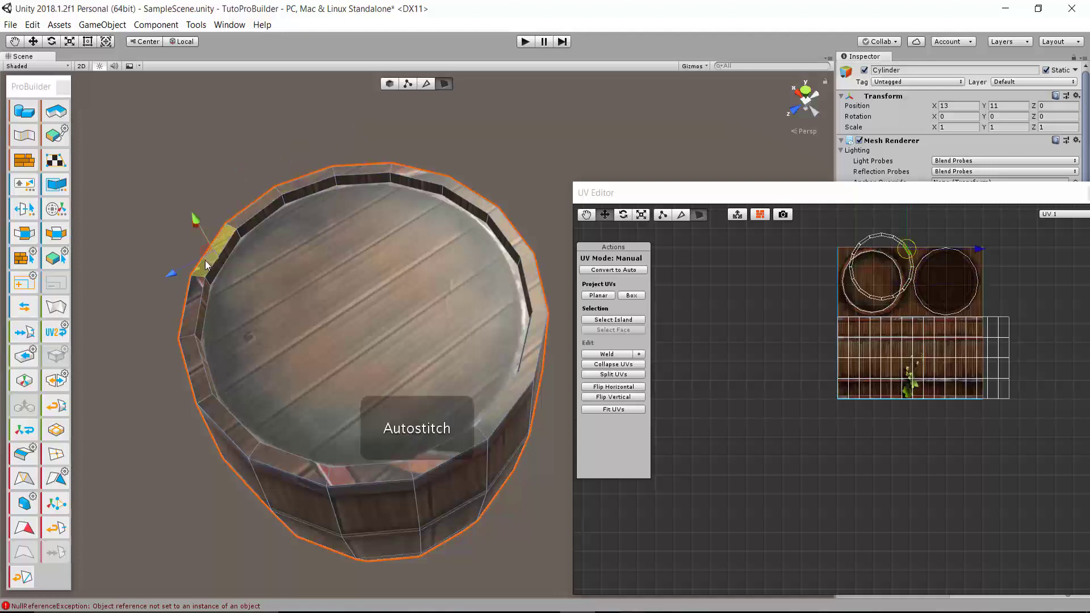
ctrl+shift+click(197, 296)
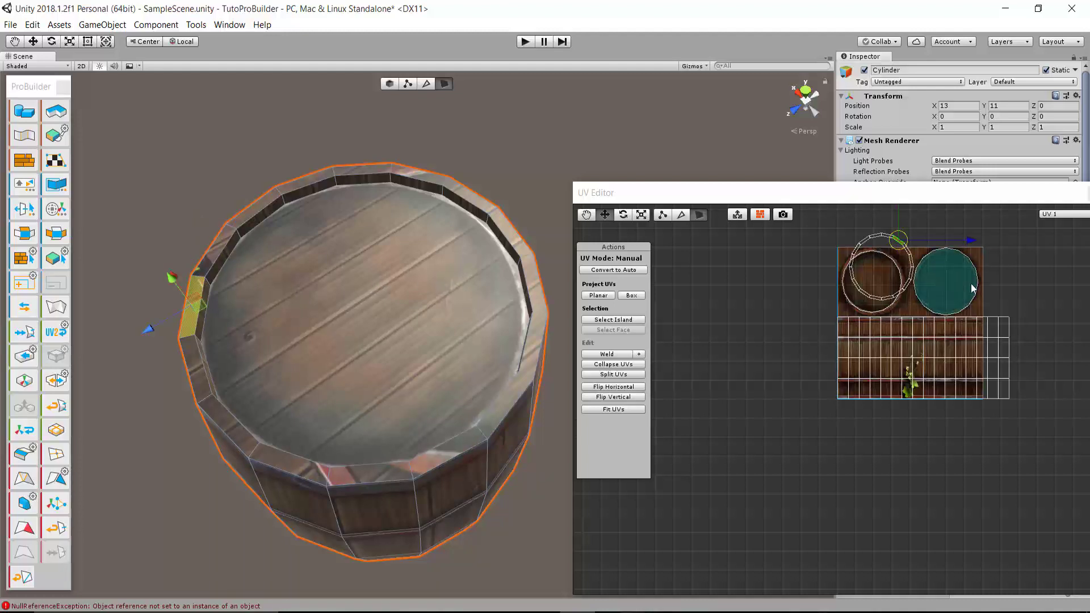
scroll(930, 225, up, 5)
Stitch the last rim face, grow to the full ring, and move its UVs onto the lid border.
click(214, 257)
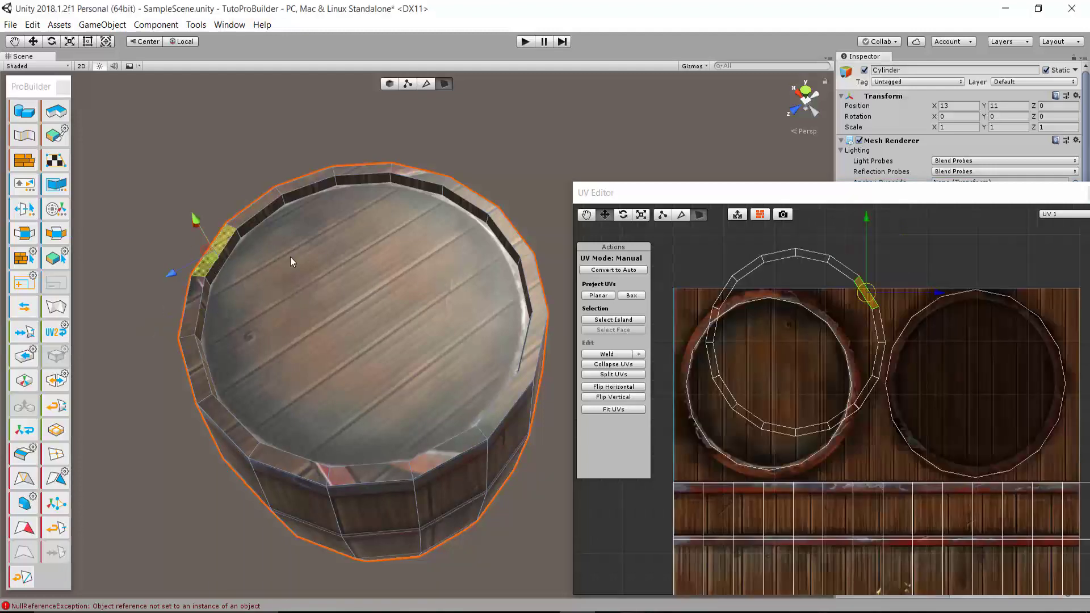
click(31, 290)
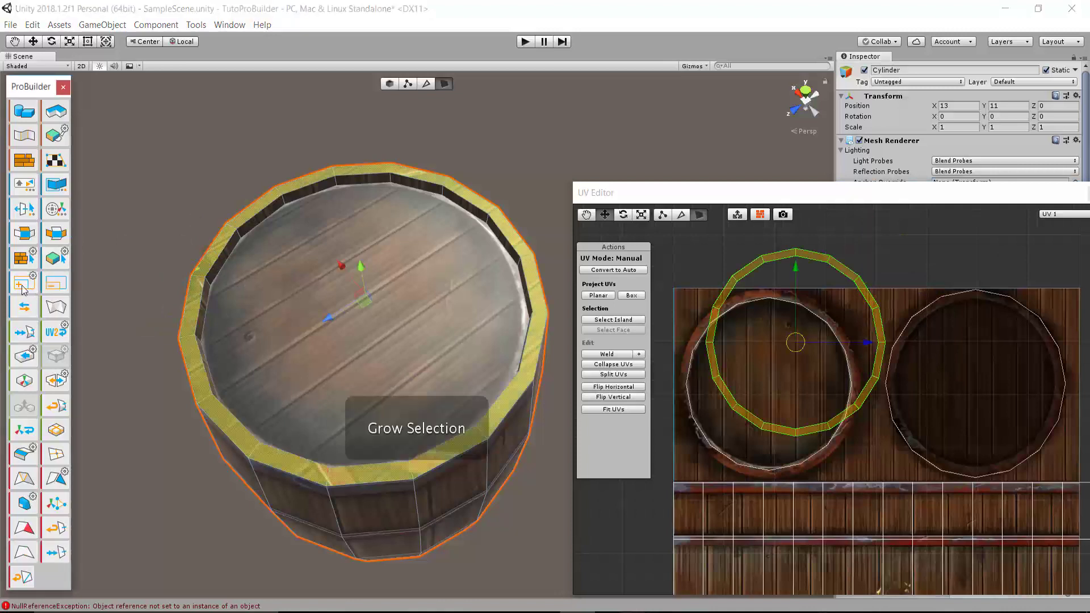
scroll(810, 308, up, 3)
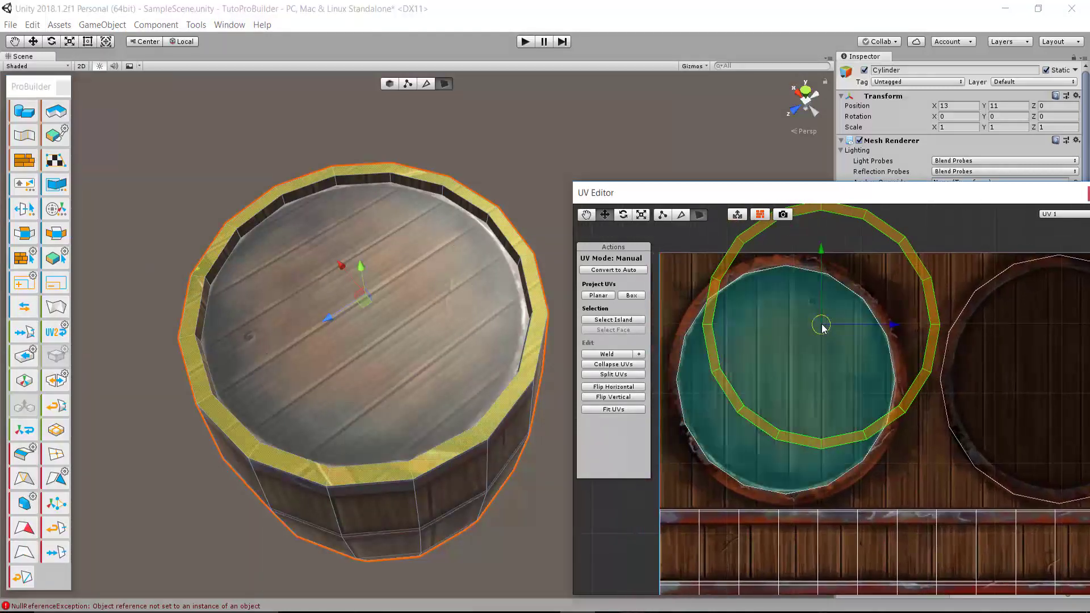
drag(823, 325, 788, 382)
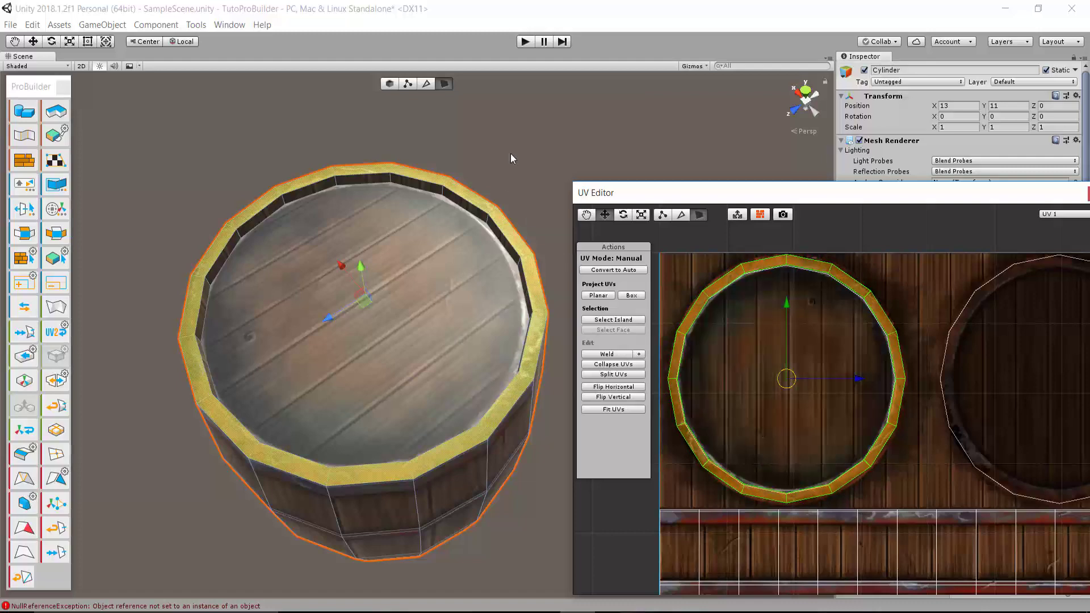
Close the UV Editor and deselect the barrel to view the textured rim.
drag(614, 193, 273, 214)
click(753, 214)
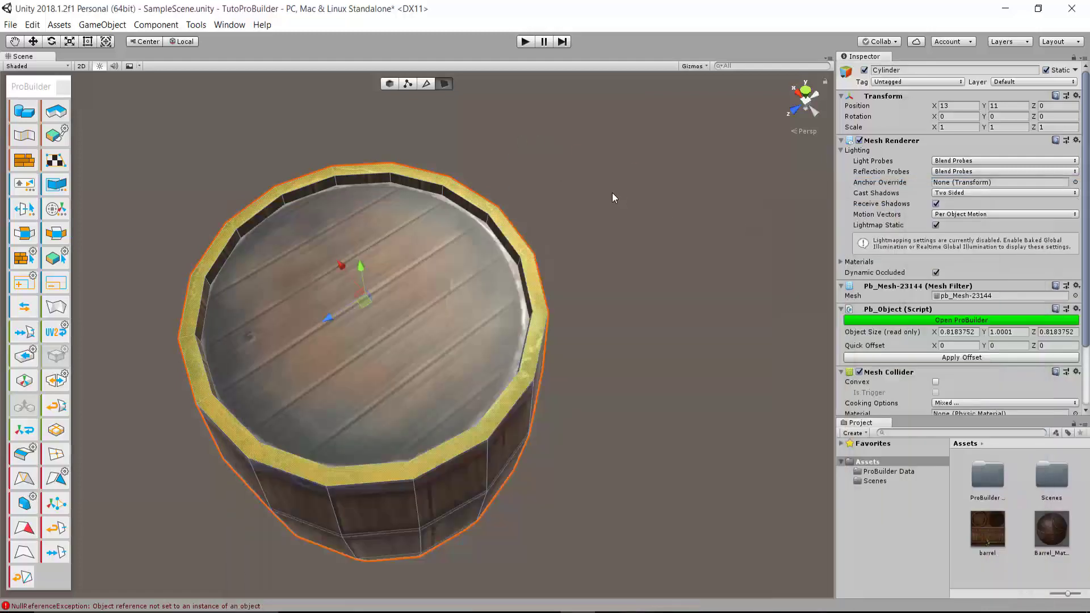
click(589, 229)
scroll(475, 299, up, 5)
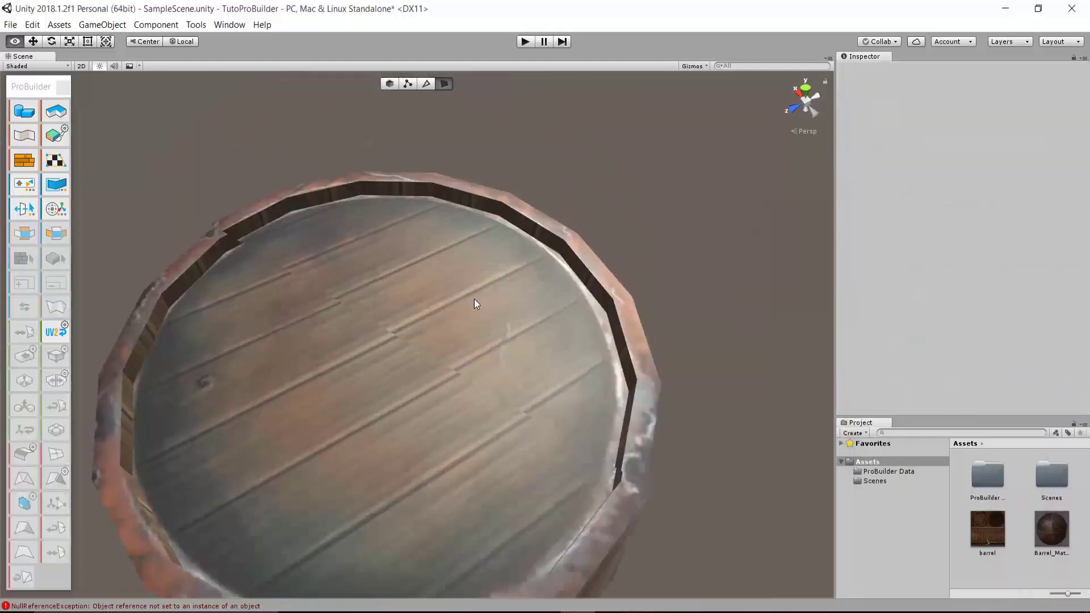
mouse_move(474, 299)
alt+mouse_down()
mouse_move(517, 200)
mouse_move(468, 375)
alt+mouse_up()
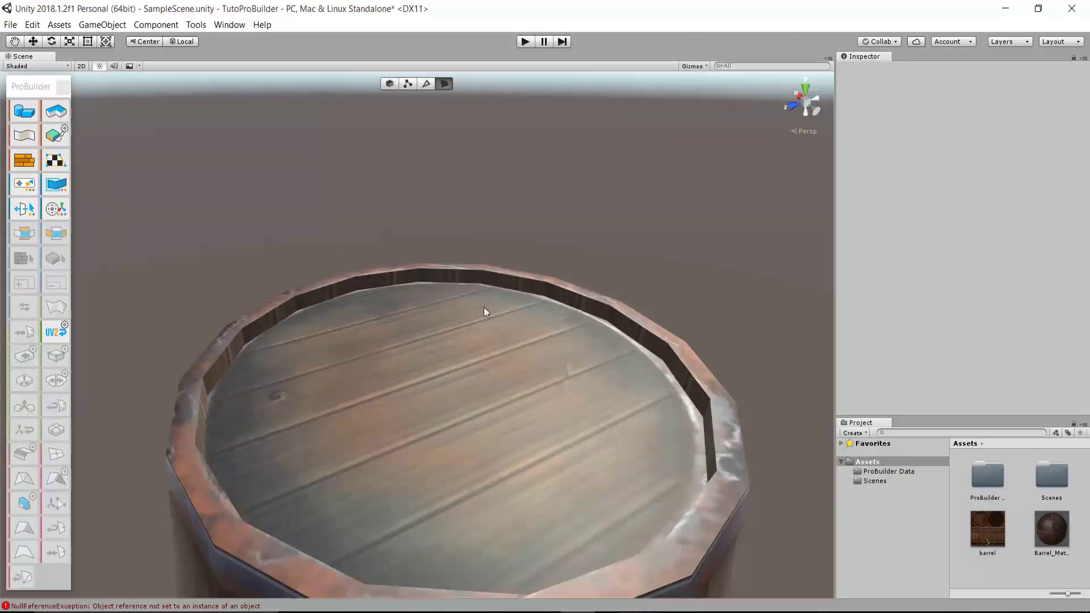
scroll(498, 220, up, 2)
scroll(479, 254, down, 3)
scroll(470, 328, down, 2)
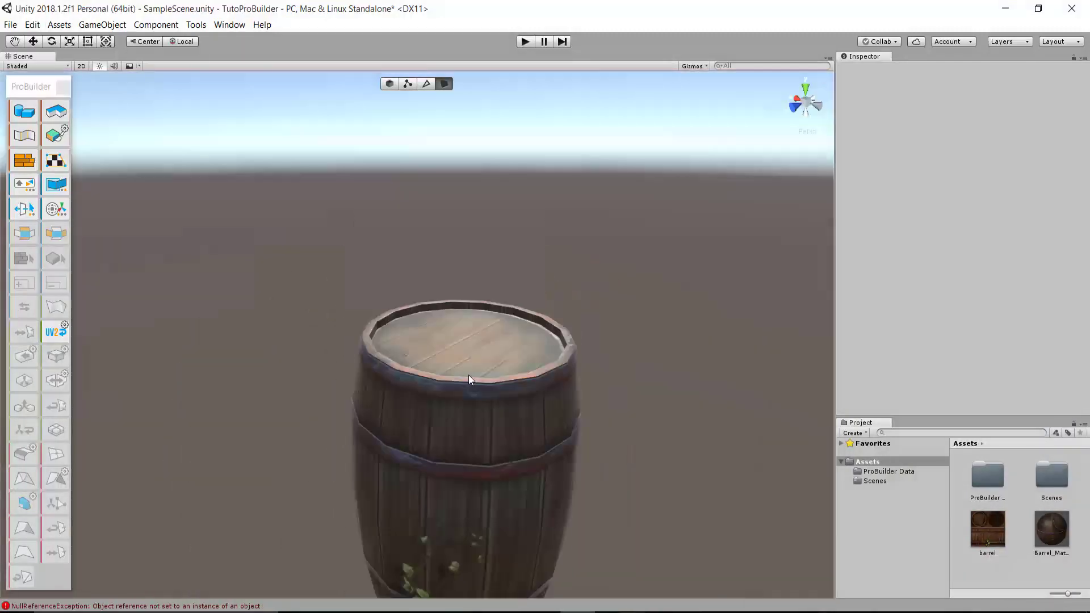
scroll(468, 375, up, 2)
scroll(273, 461, up, 2)
mouse_move(272, 462)
alt+mouse_down()
mouse_move(458, 276)
mouse_move(459, 492)
alt+mouse_up()
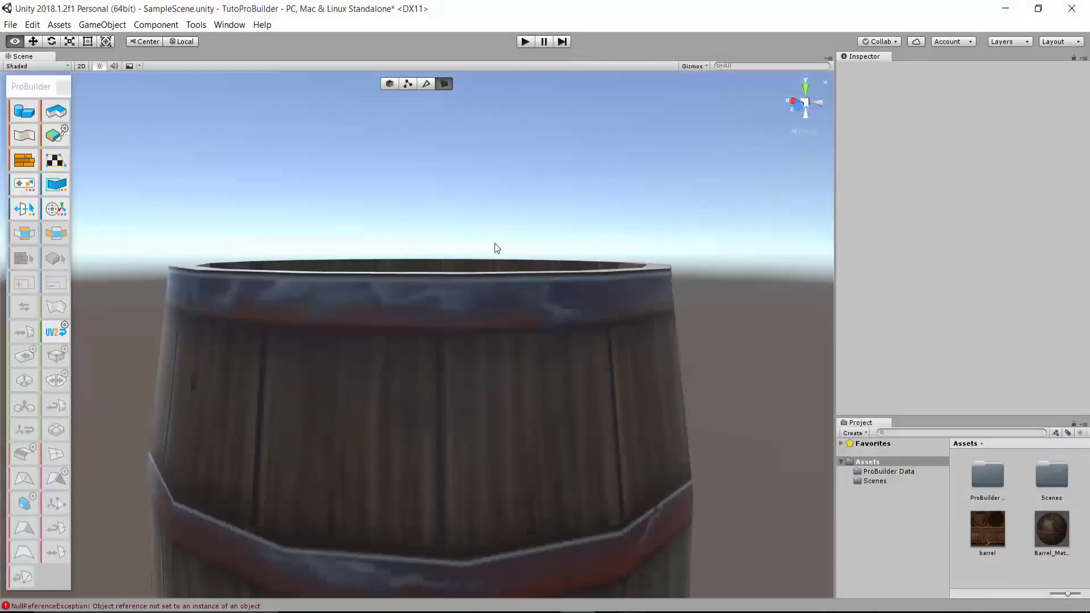
scroll(529, 453, down, 3)
alt+drag(530, 453, 443, 358)
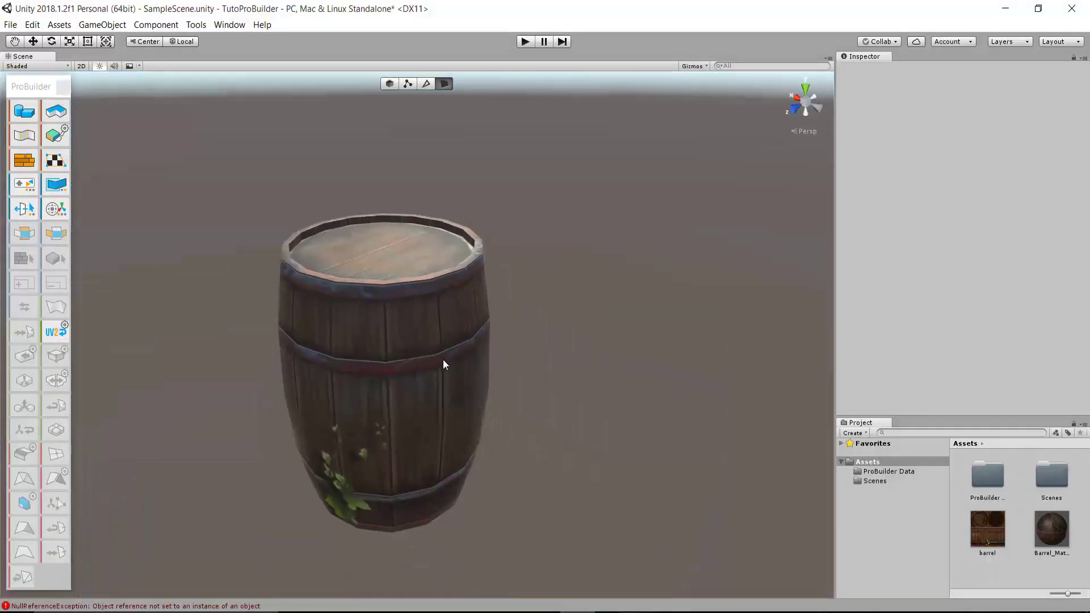
alt+drag(439, 440, 407, 377)
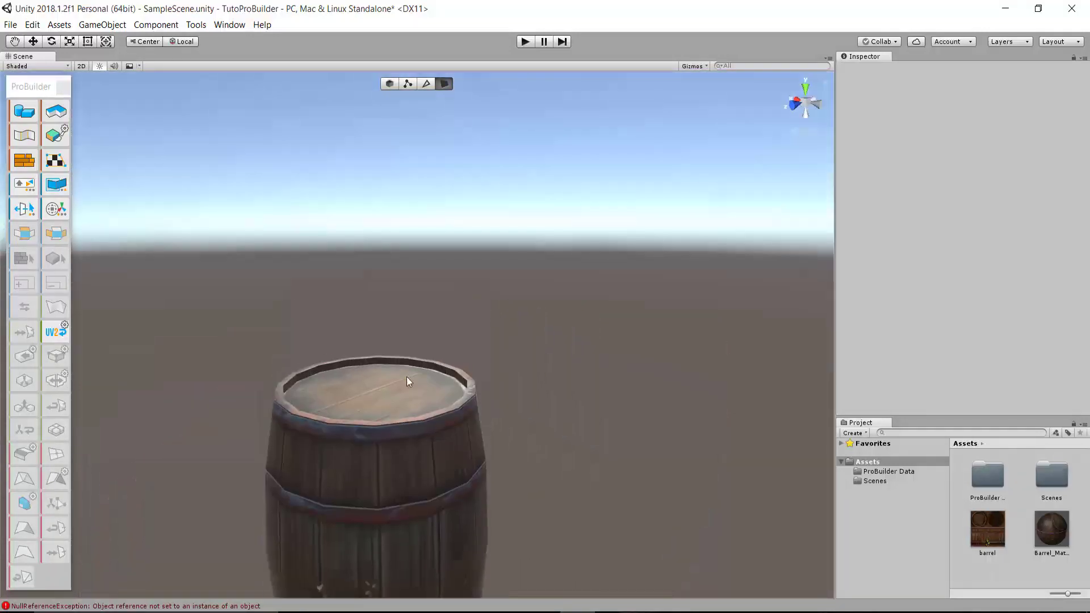
middle_drag(398, 455, 475, 397)
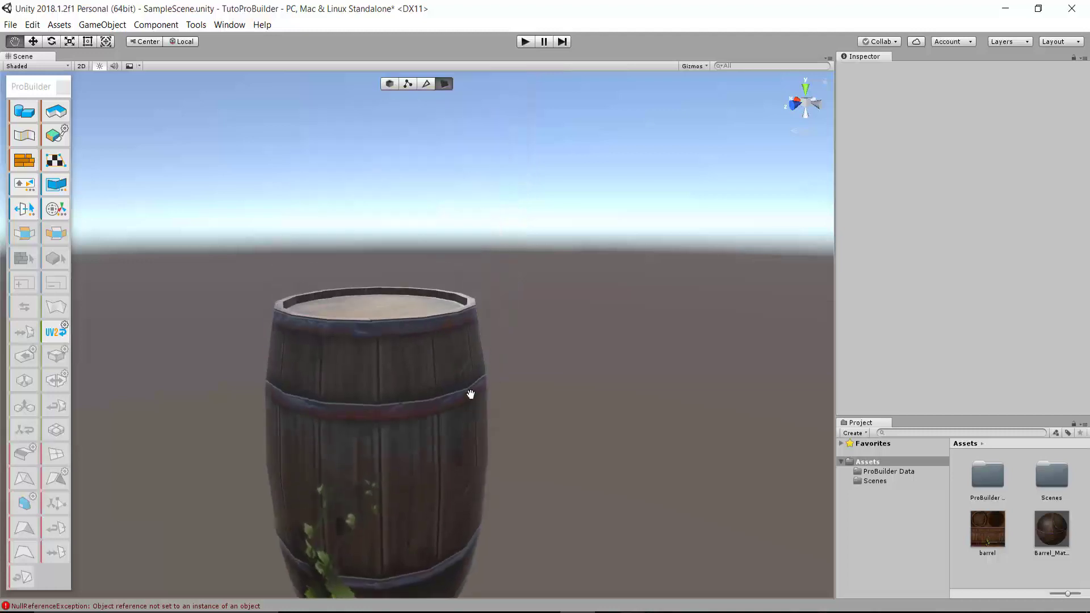
alt+drag(460, 472, 497, 218)
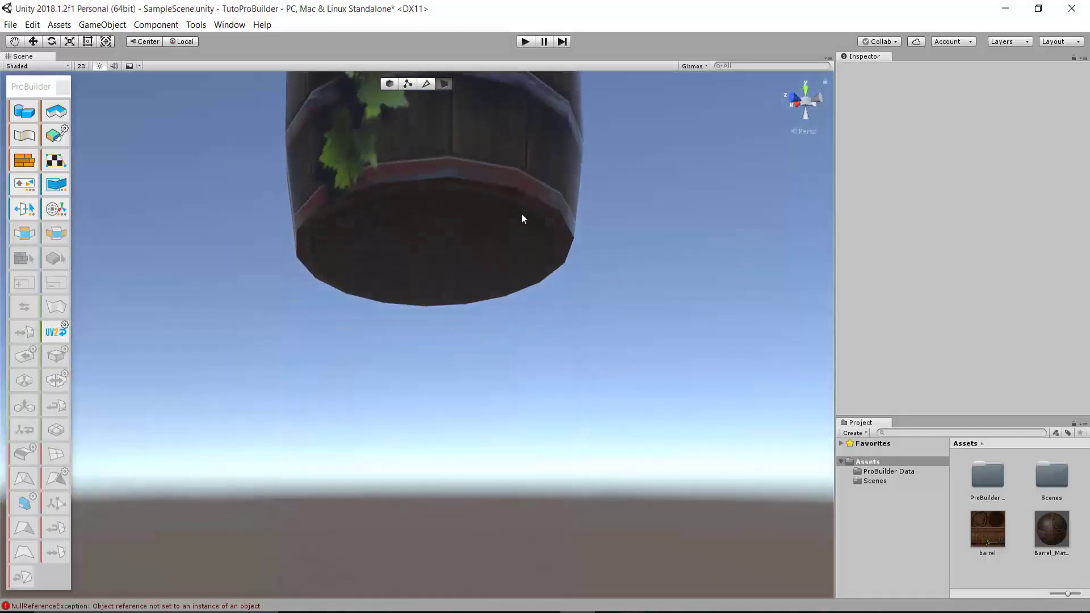
alt+drag(522, 216, 482, 364)
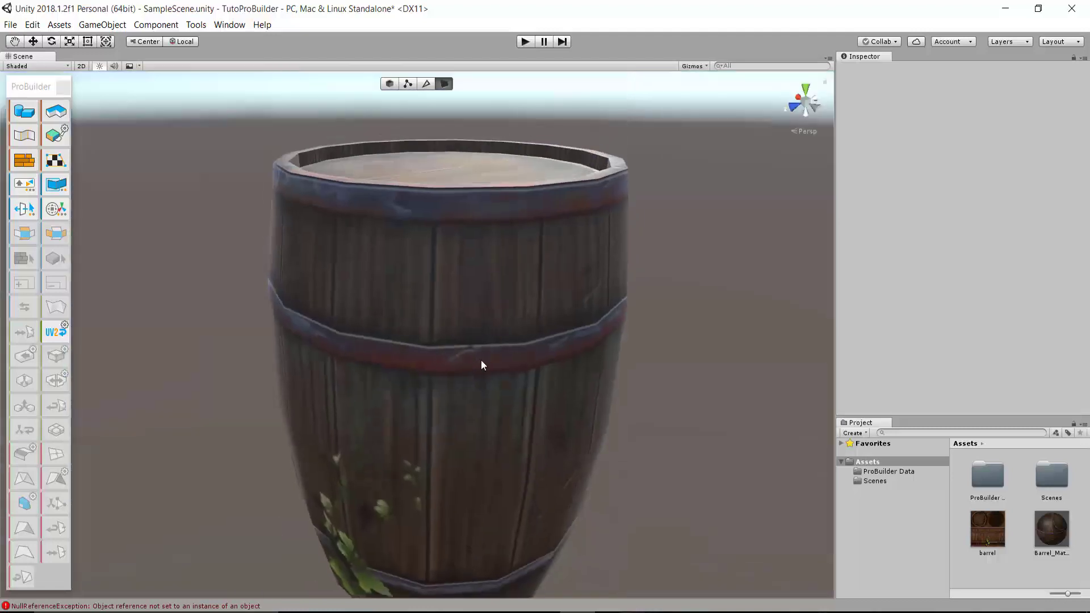
scroll(482, 352, down, 3)
middle_drag(486, 323, 530, 420)
scroll(530, 420, up, 3)
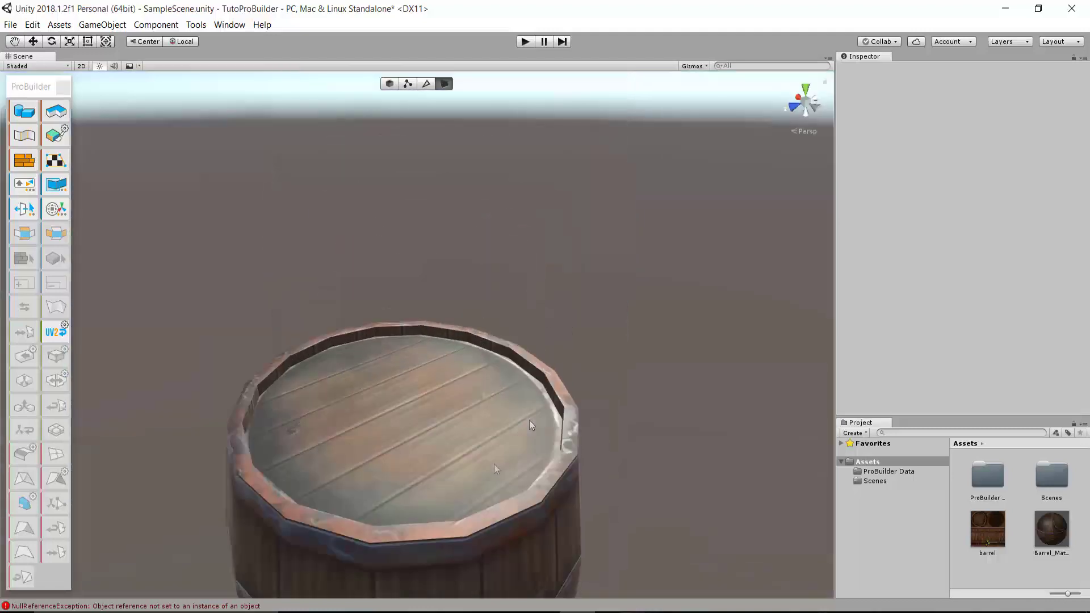
mouse_move(455, 457)
alt+mouse_down()
mouse_move(479, 468)
mouse_move(631, 296)
alt+mouse_up()
scroll(488, 445, up, 3)
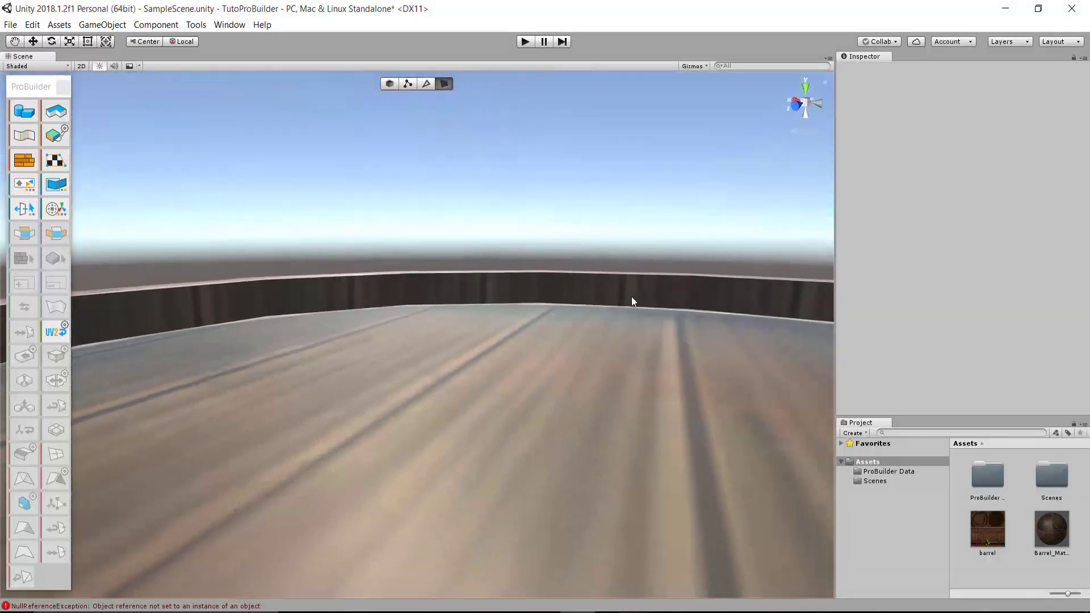
alt+drag(301, 289, 363, 339)
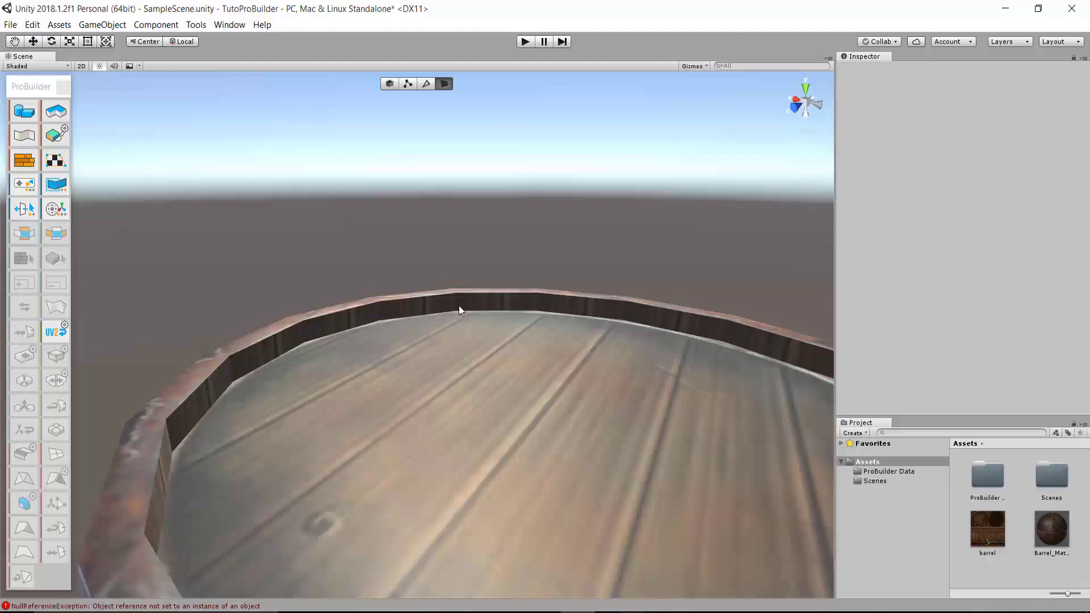
Select a top-rim face, reopen the UV Editor beside the barrel, and frame the rim.
click(425, 307)
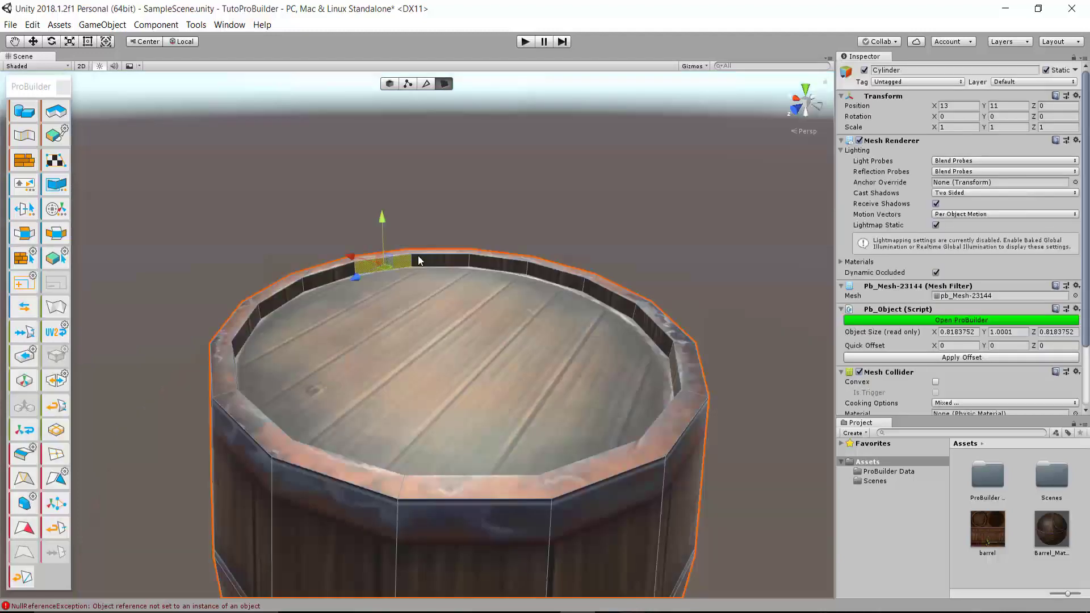
click(57, 165)
mouse_move(356, 206)
mouse_down()
mouse_move(597, 183)
mouse_move(706, 190)
mouse_up()
alt+drag(511, 205, 427, 216)
scroll(427, 215, up, 2)
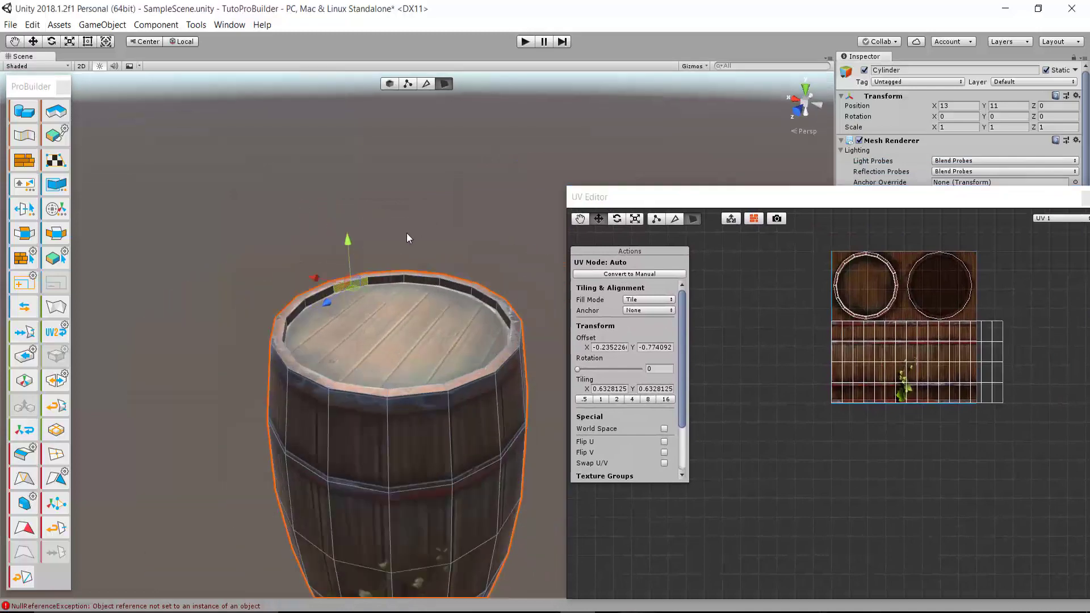
scroll(406, 237, up, 3)
Autostitch the UVs of five consecutive inner rim faces along the ring.
ctrl+click(389, 280)
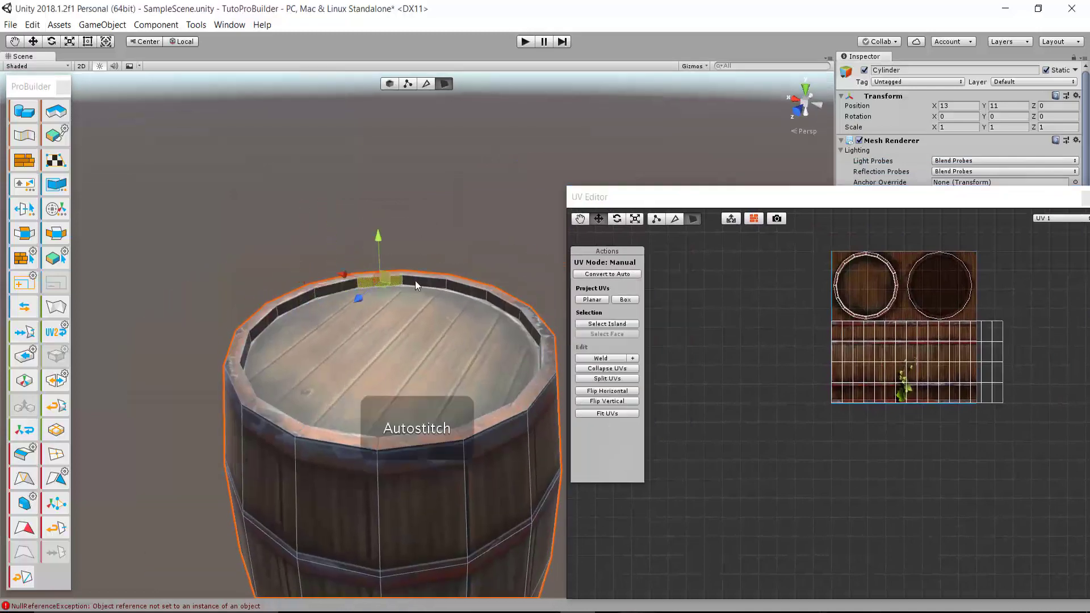
click(425, 281)
click(465, 288)
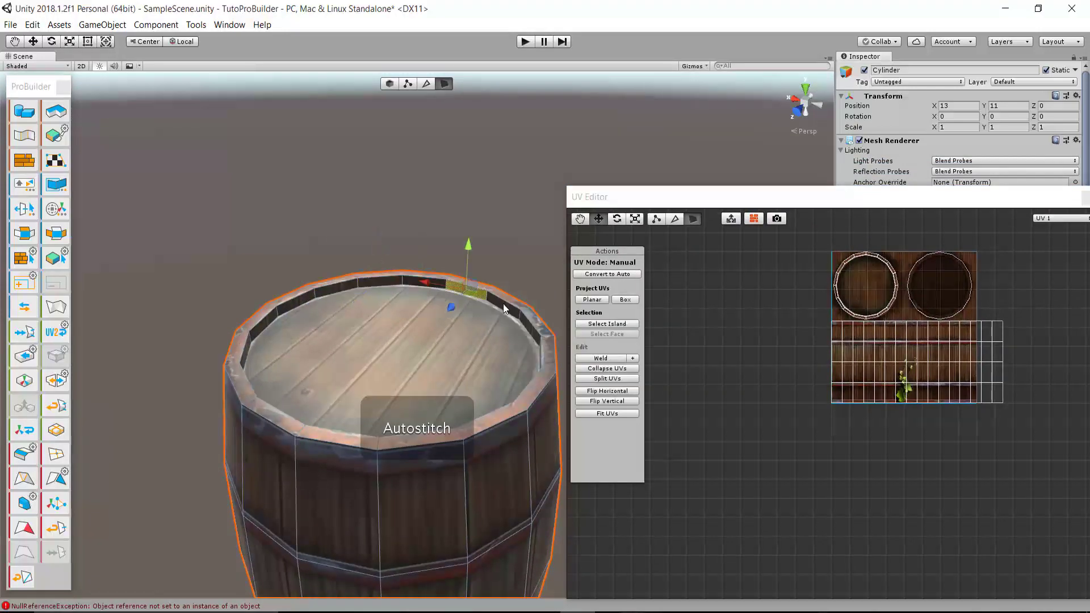
click(504, 308)
click(526, 328)
Autostitch the remaining inner rim faces on the far side, then select the whole rim ring.
mouse_move(526, 328)
alt+mouse_down()
mouse_move(414, 348)
mouse_move(406, 248)
alt+mouse_up()
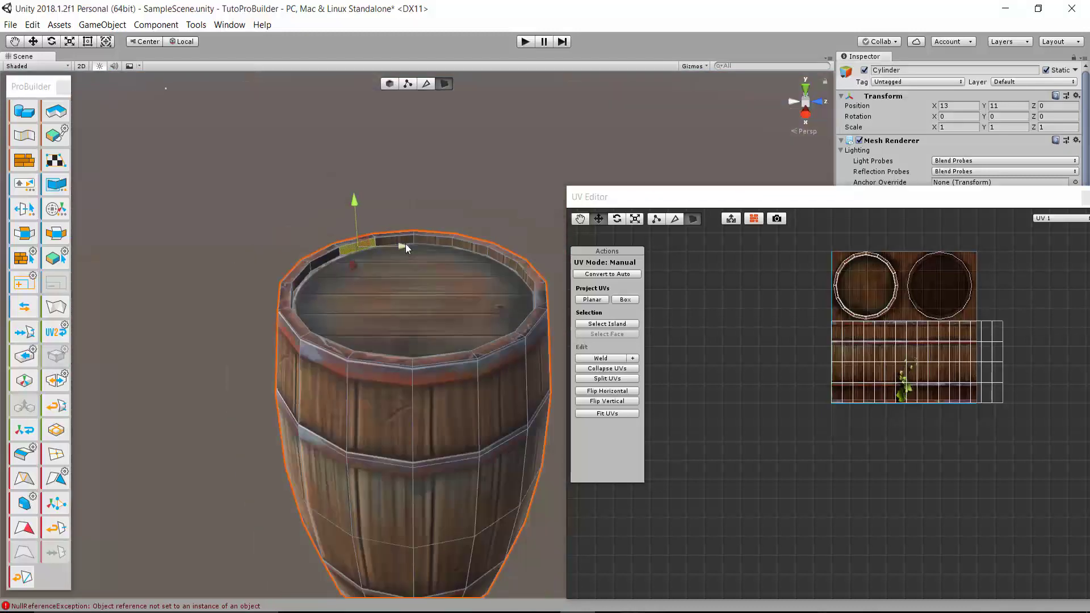
scroll(406, 248, up, 3)
ctrl+click(399, 194)
scroll(297, 341, up, 3)
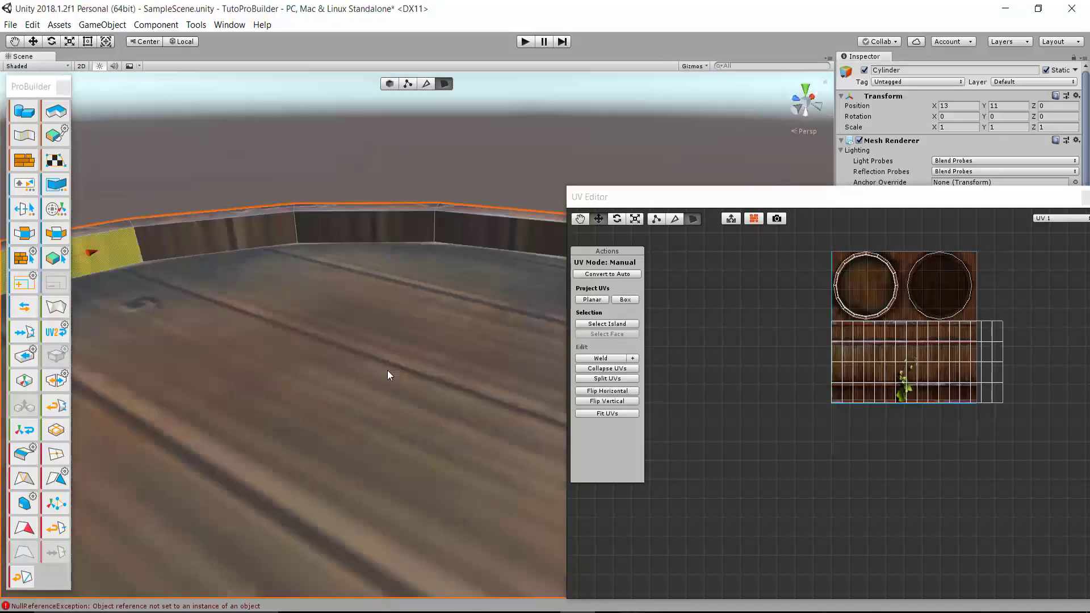
scroll(387, 375, down, 5)
ctrl+click(352, 295)
scroll(389, 333, up, 5)
scroll(401, 335, down, 5)
ctrl+click(392, 335)
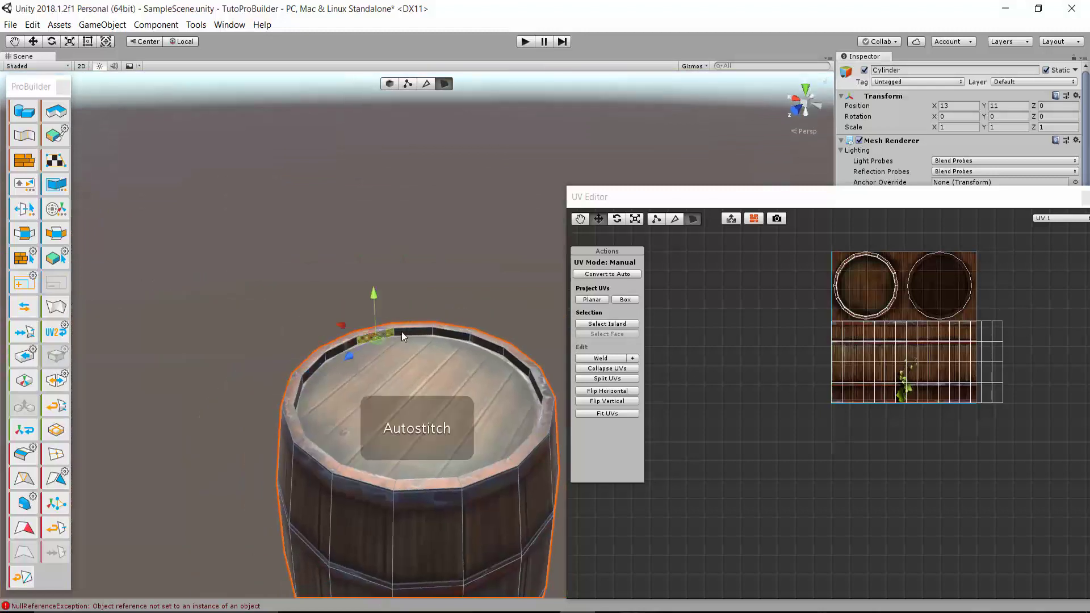
scroll(441, 377, up, 5)
scroll(441, 378, down, 2)
scroll(503, 329, down, 2)
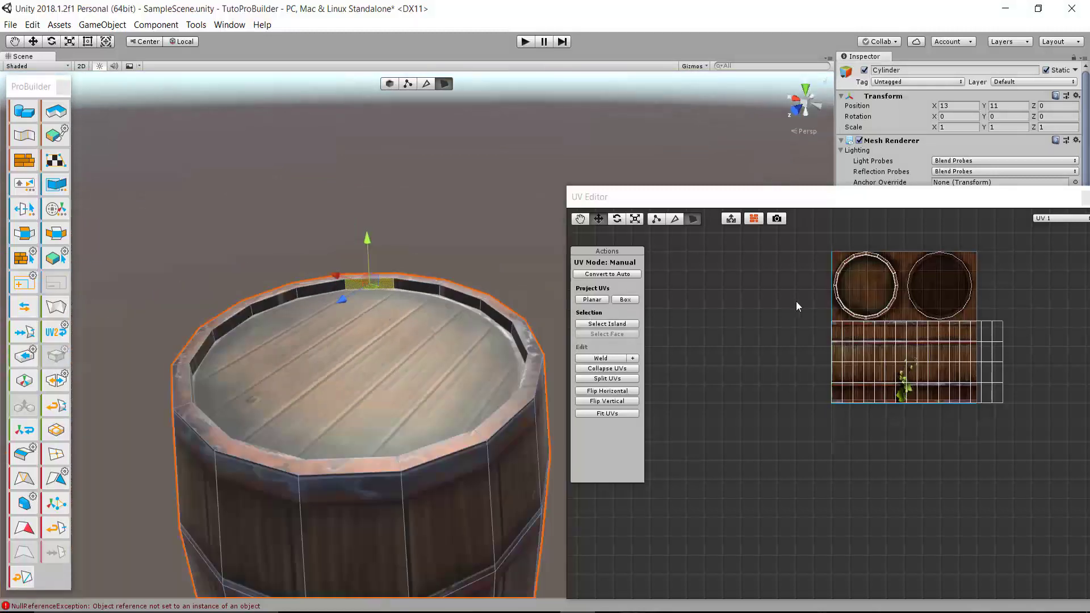
scroll(796, 301, up, 3)
scroll(788, 286, down, 2)
scroll(698, 369, down, 1)
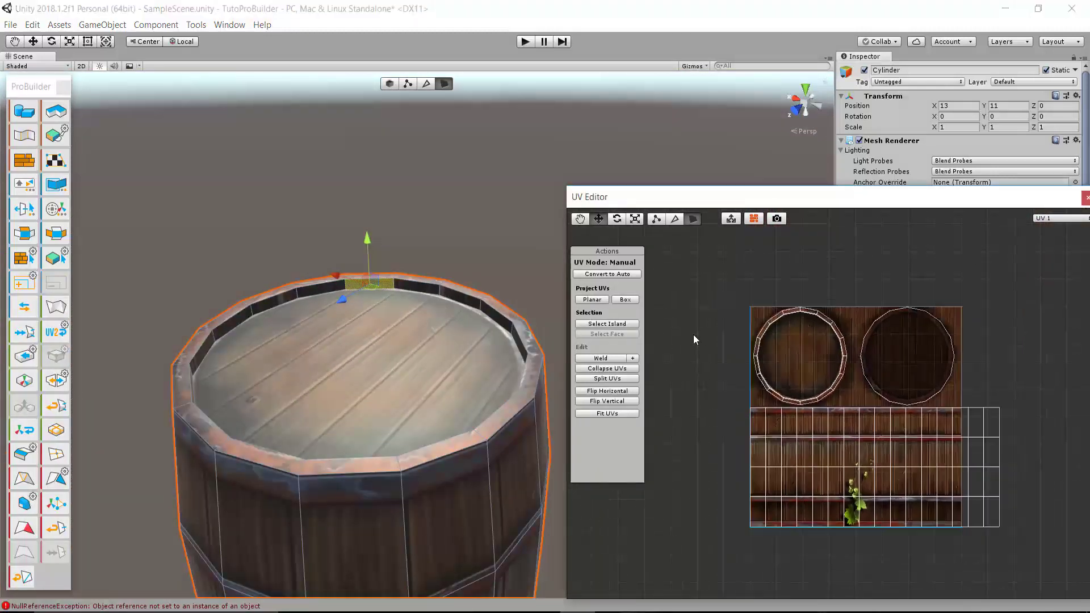
key(alt+l)
Move the rim's UV strip down onto the barrel texture in the UV Editor.
scroll(828, 353, down, 1)
mouse_move(828, 352)
middle_down()
mouse_move(803, 355)
mouse_move(803, 389)
middle_up()
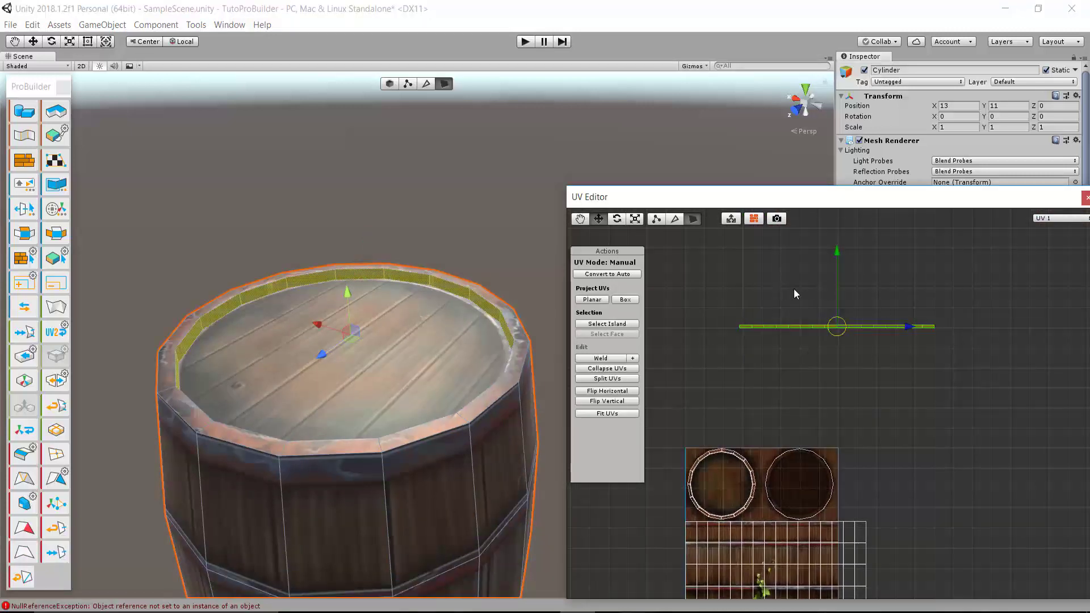
mouse_move(792, 431)
middle_down()
mouse_move(820, 391)
mouse_move(731, 382)
mouse_move(827, 408)
middle_up()
scroll(827, 408, up, 3)
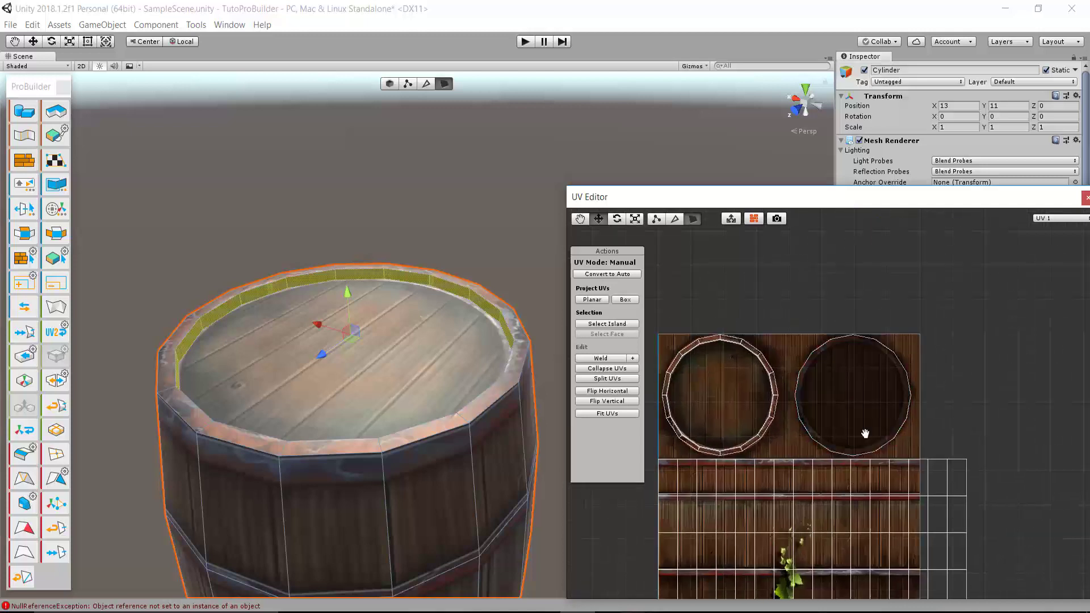
middle_drag(855, 451, 881, 412)
scroll(861, 352, down, 3)
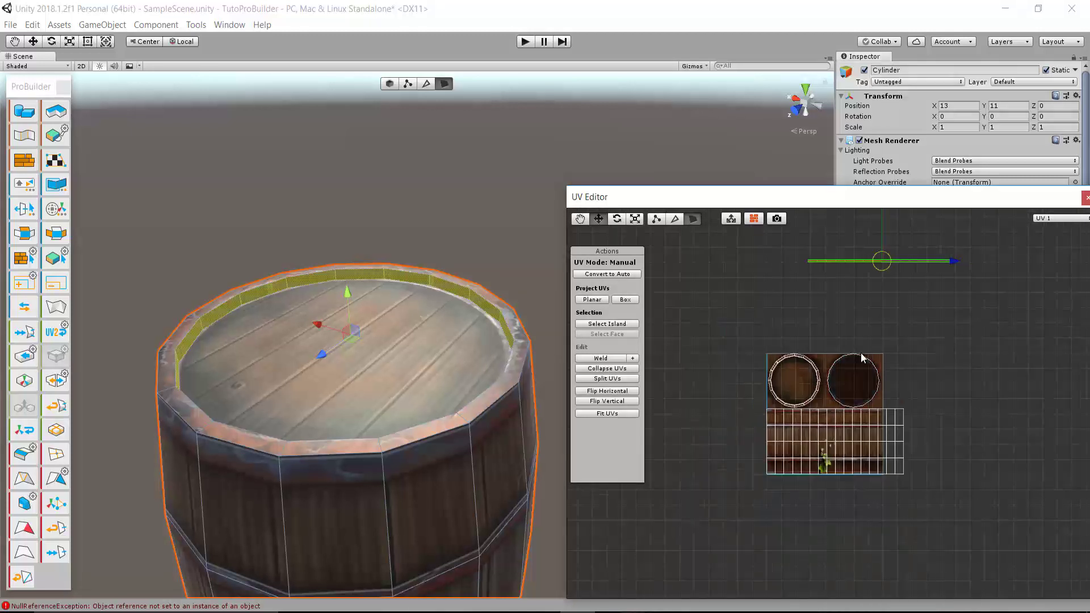
scroll(861, 352, down, 3)
scroll(871, 297, up, 3)
scroll(874, 297, up, 1)
middle_drag(874, 296, 856, 353)
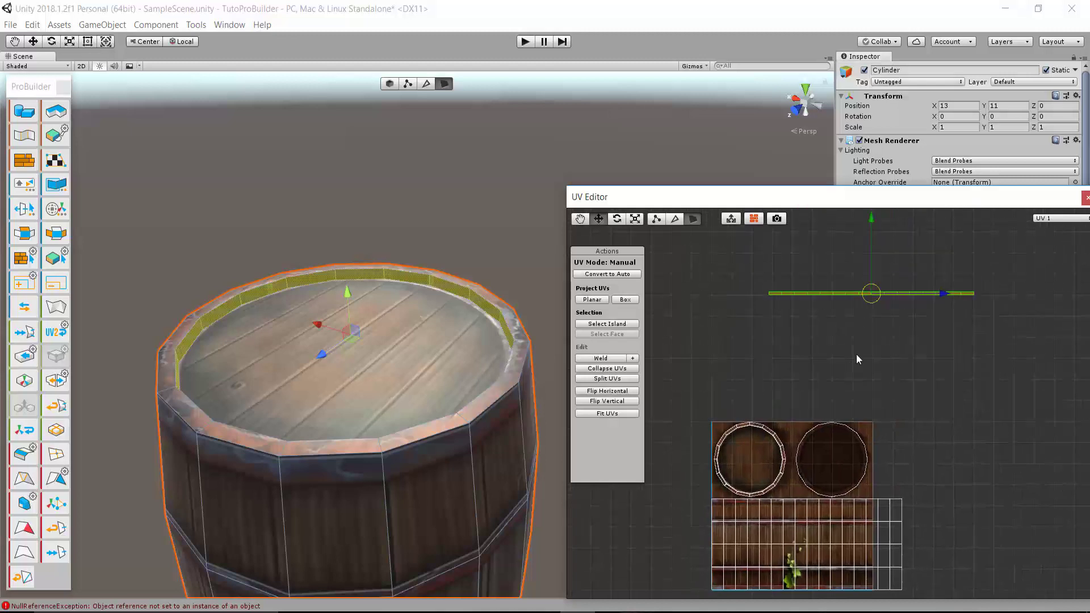
drag(872, 300, 843, 496)
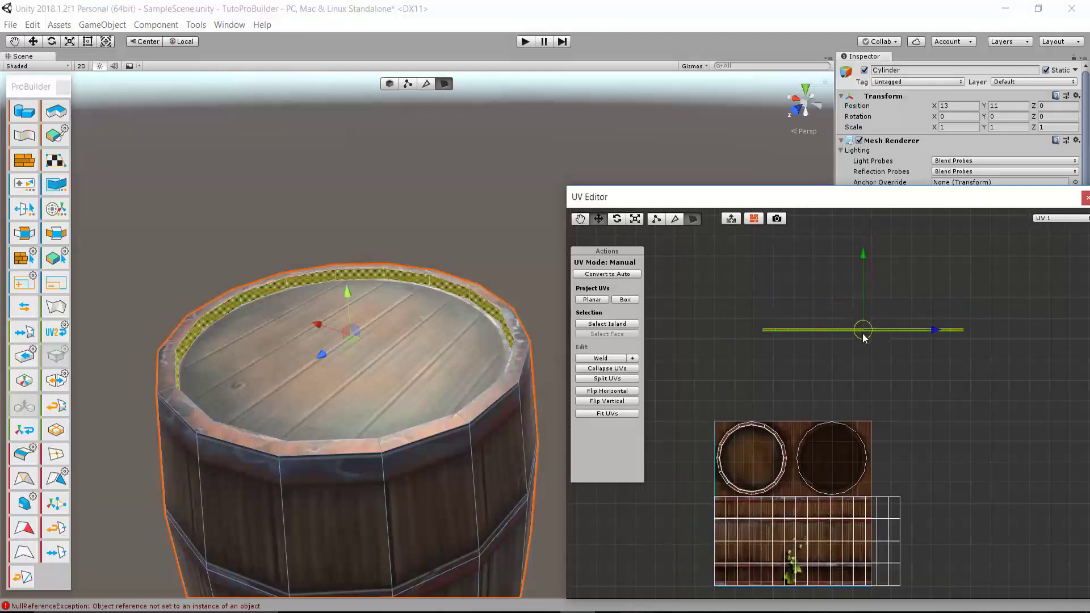
Place the rim strip along the top plank band and nudge it slightly right.
scroll(867, 415, up, 2)
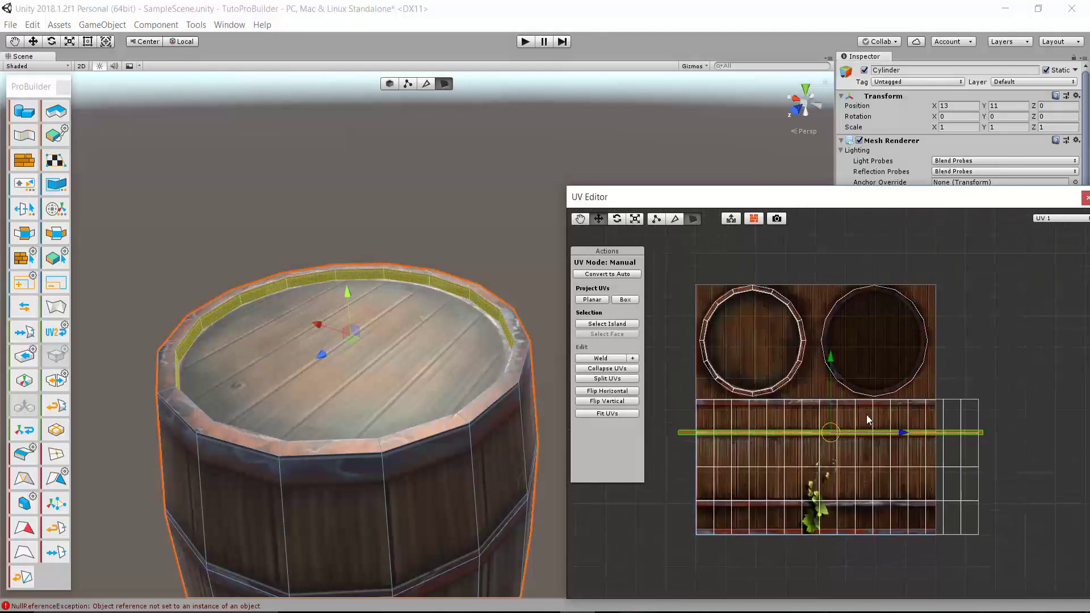
scroll(864, 410, up, 2)
scroll(777, 439, up, 2)
mouse_move(777, 440)
middle_down()
mouse_move(869, 387)
mouse_move(881, 396)
middle_up()
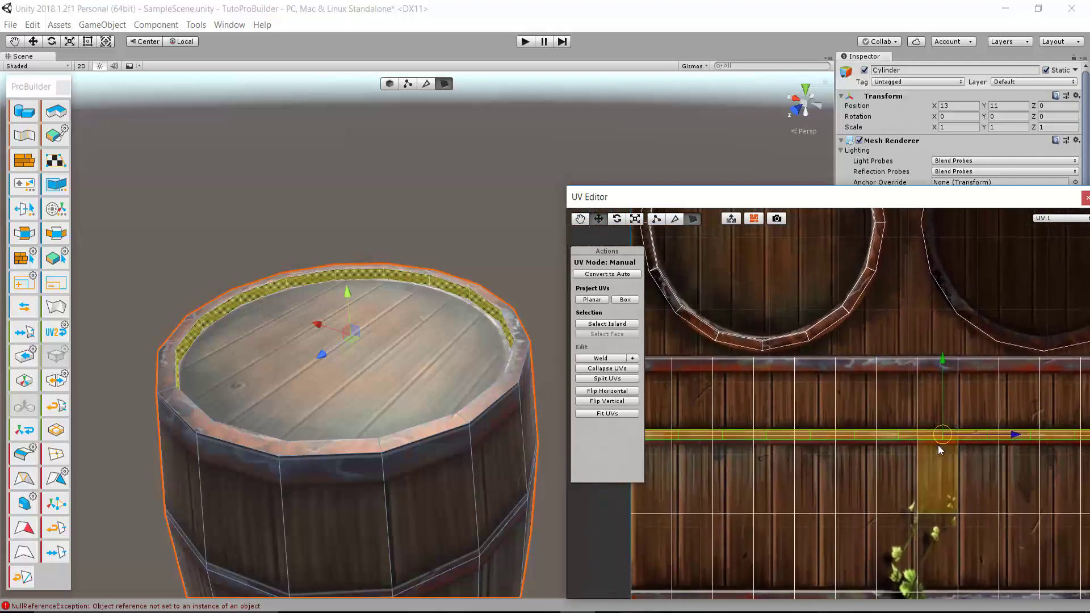
drag(941, 435, 972, 373)
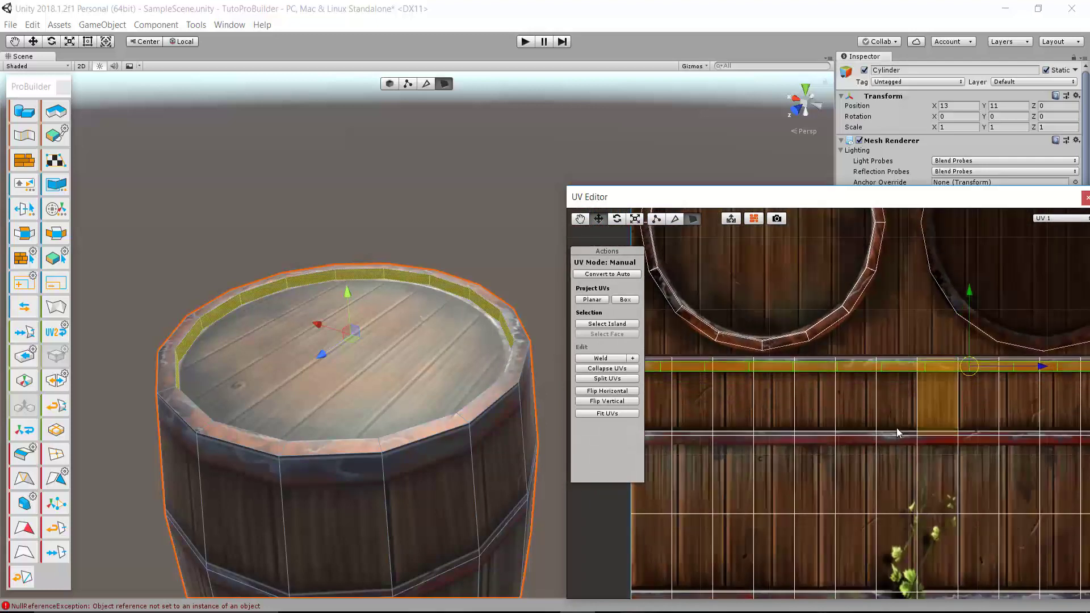
scroll(897, 428, down, 1)
scroll(906, 392, down, 1)
scroll(910, 376, down, 1)
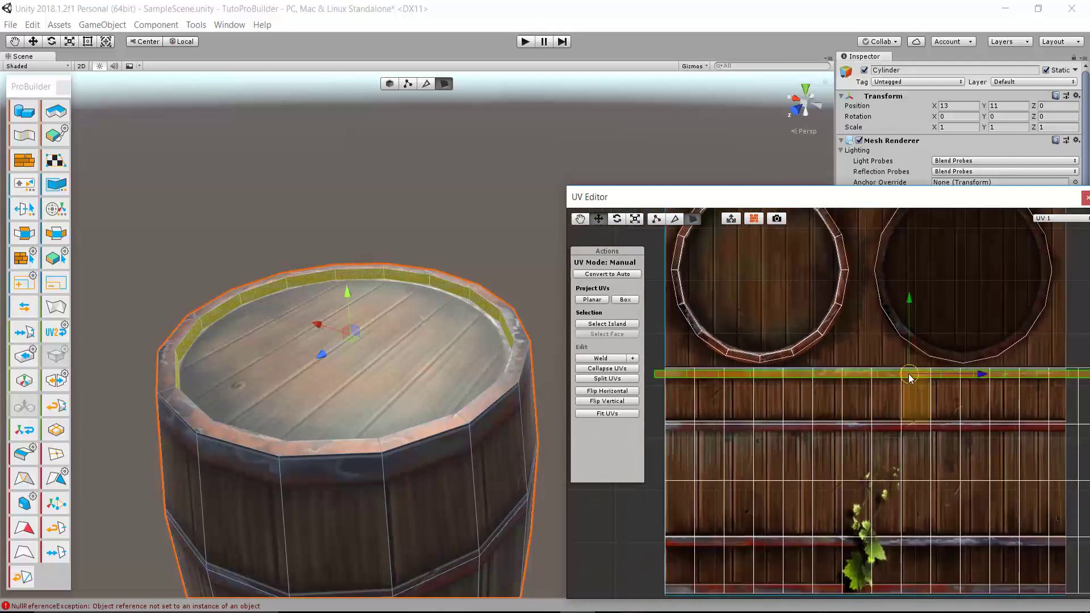
drag(910, 376, 920, 375)
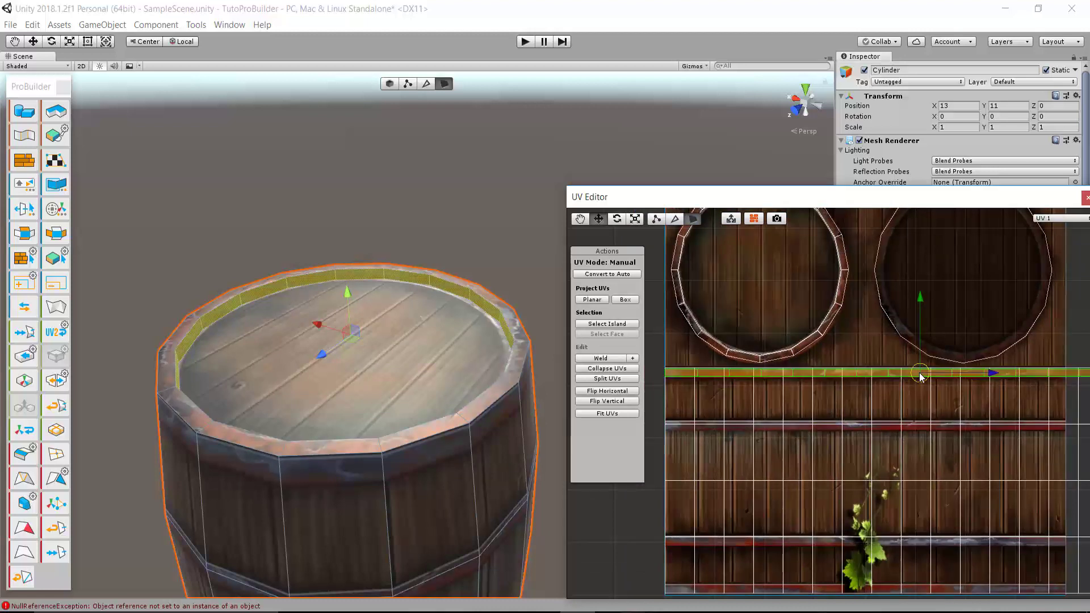
mouse_move(921, 376)
middle_down()
mouse_move(826, 408)
mouse_move(916, 400)
middle_up()
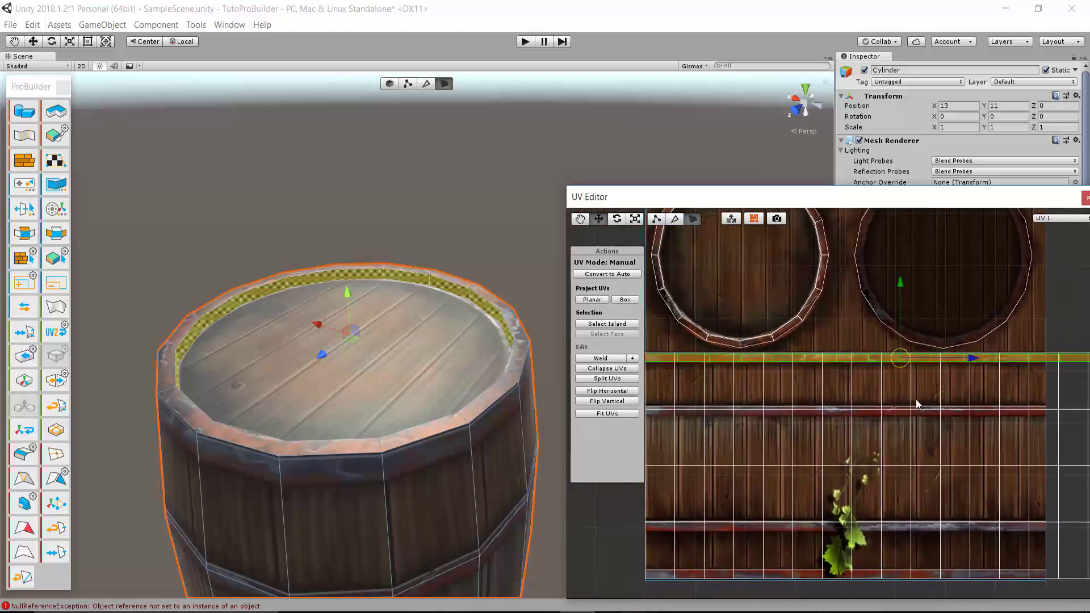
drag(953, 199, 781, 185)
Close the UV Editor, deselect, and orbit to inspect the textured inner rim.
click(915, 184)
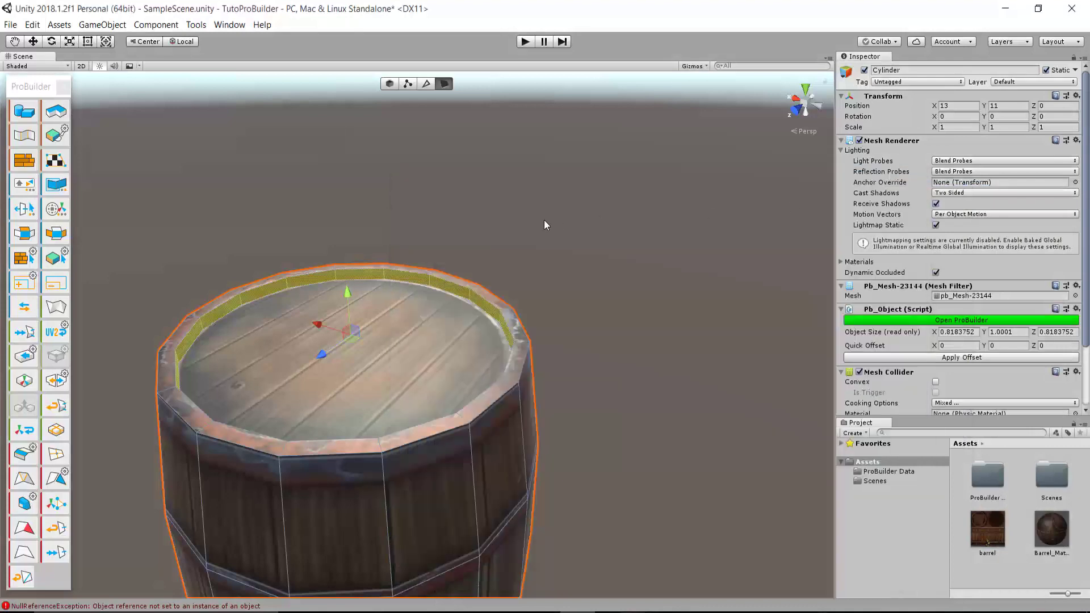
click(544, 220)
scroll(539, 314, up, 5)
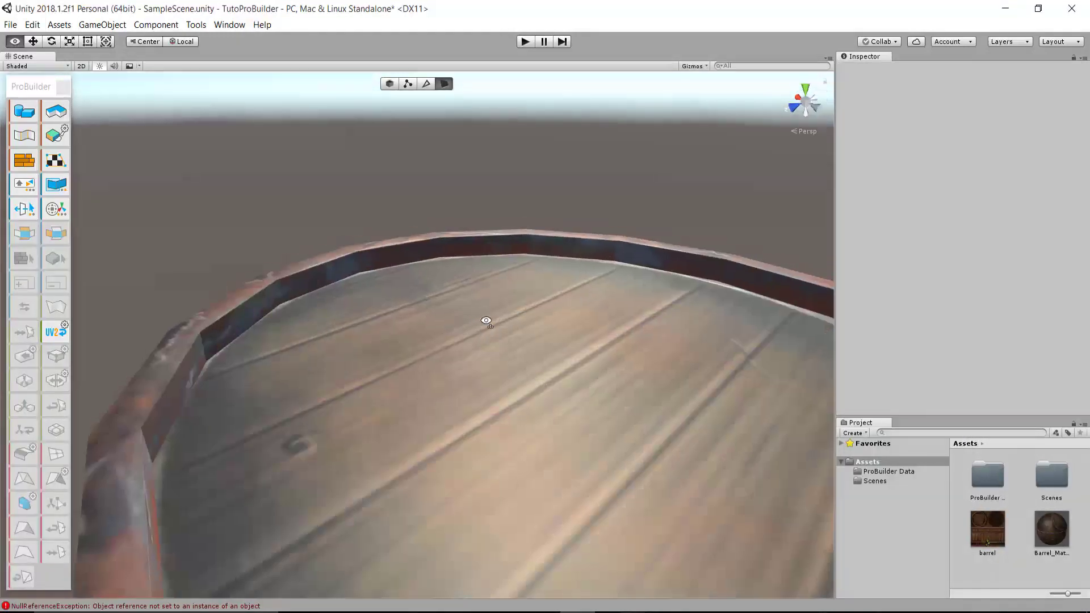
alt+drag(487, 316, 255, 306)
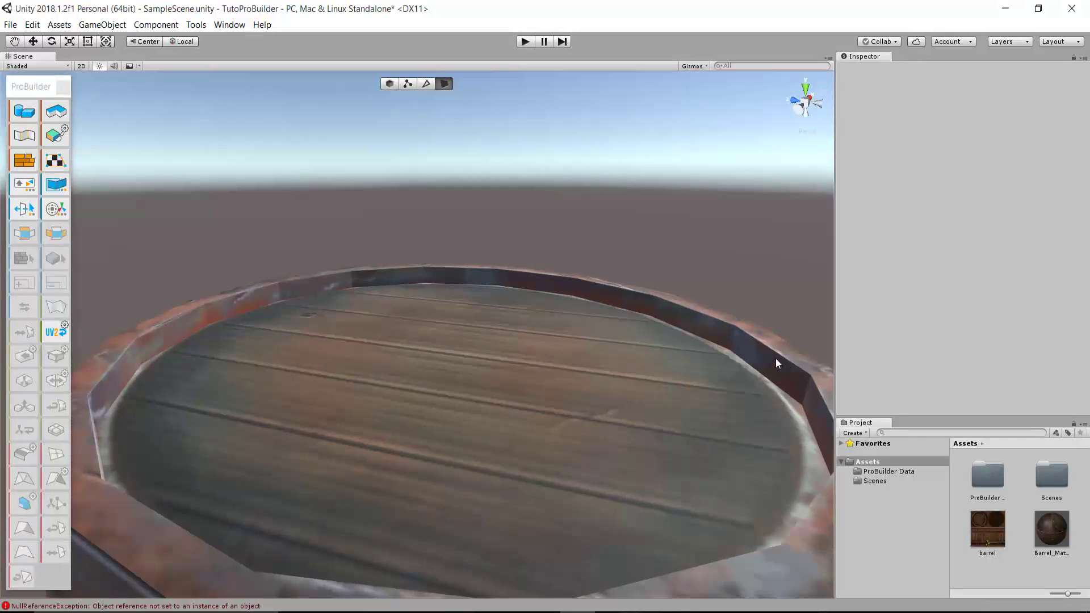
scroll(377, 385, down, 3)
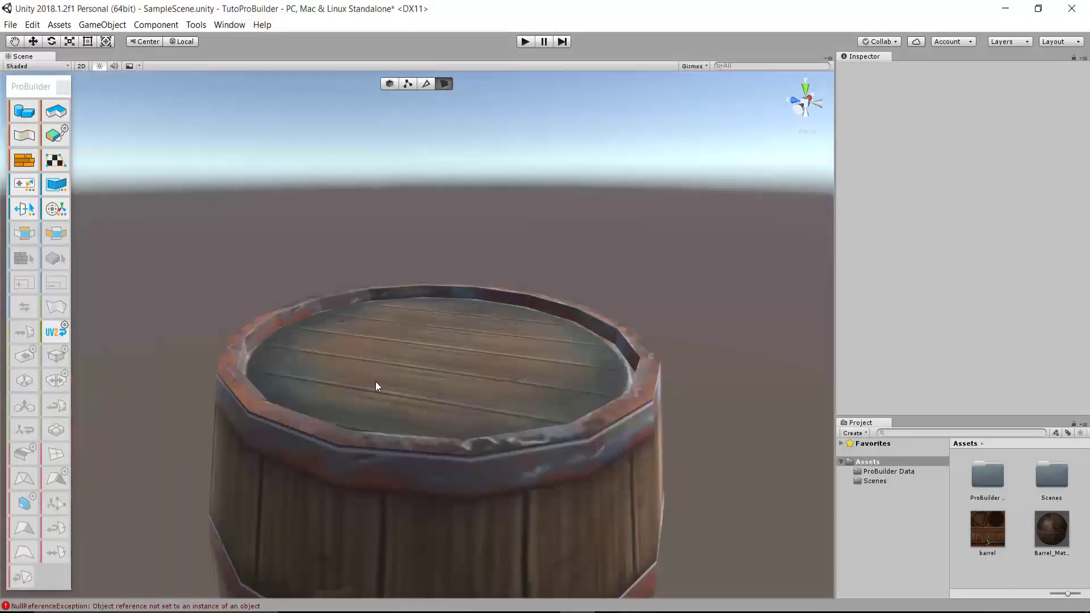
scroll(369, 297, down, 2)
scroll(380, 254, down, 2)
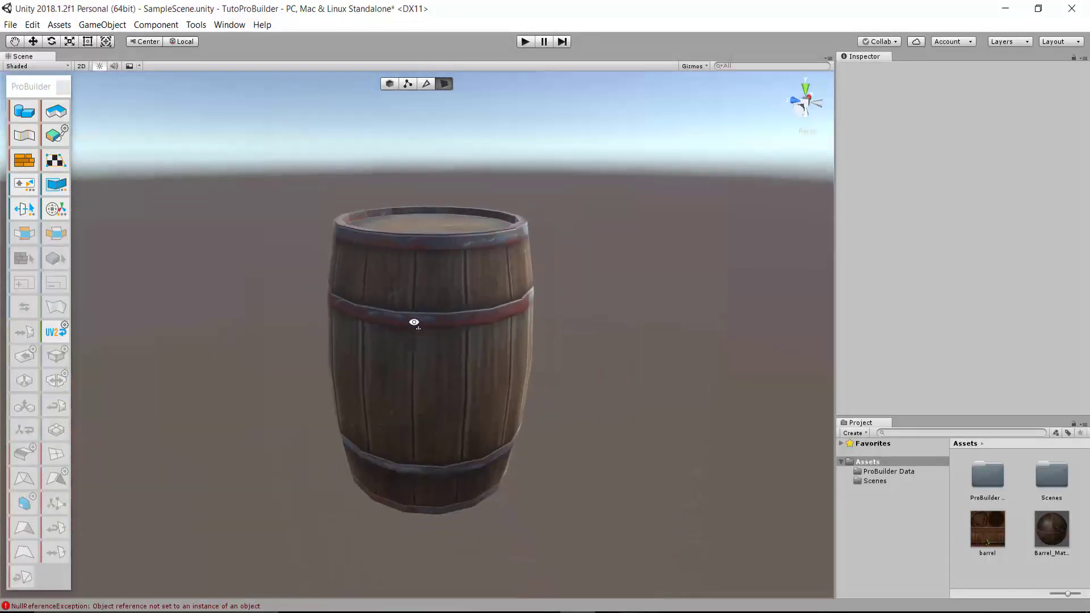
Switch ProBuilder to Object mode and select the whole barrel.
click(390, 83)
click(421, 326)
scroll(457, 346, down, 2)
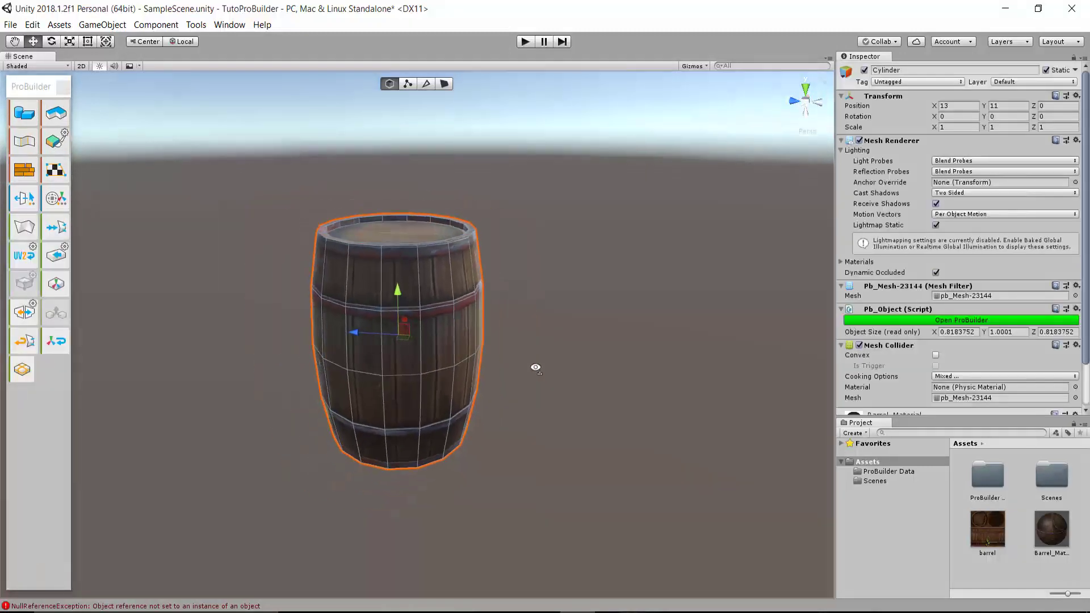
click(543, 253)
scroll(498, 294, up, 2)
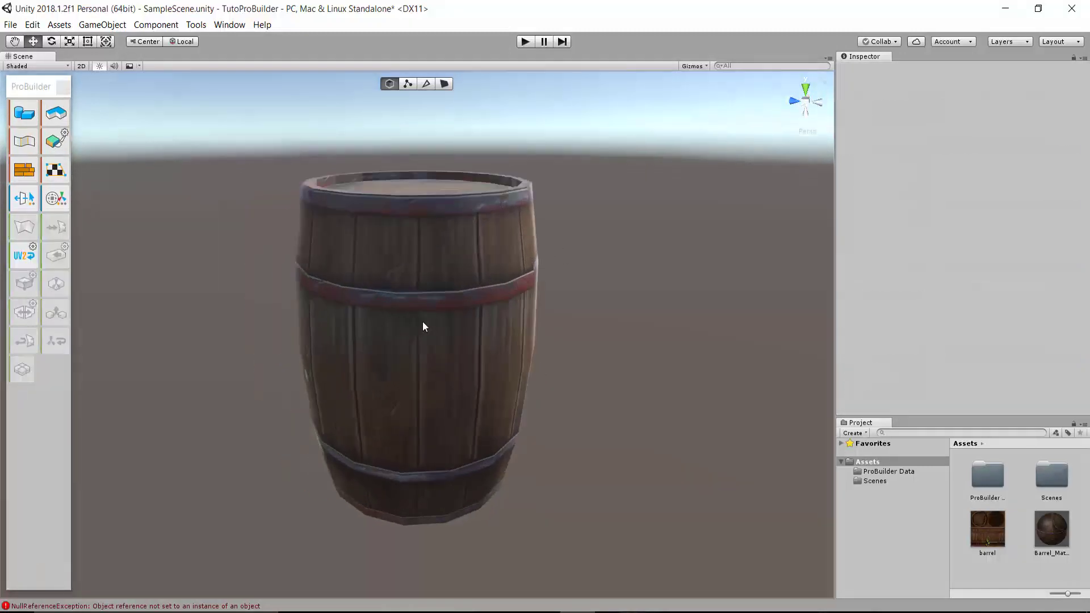
click(422, 320)
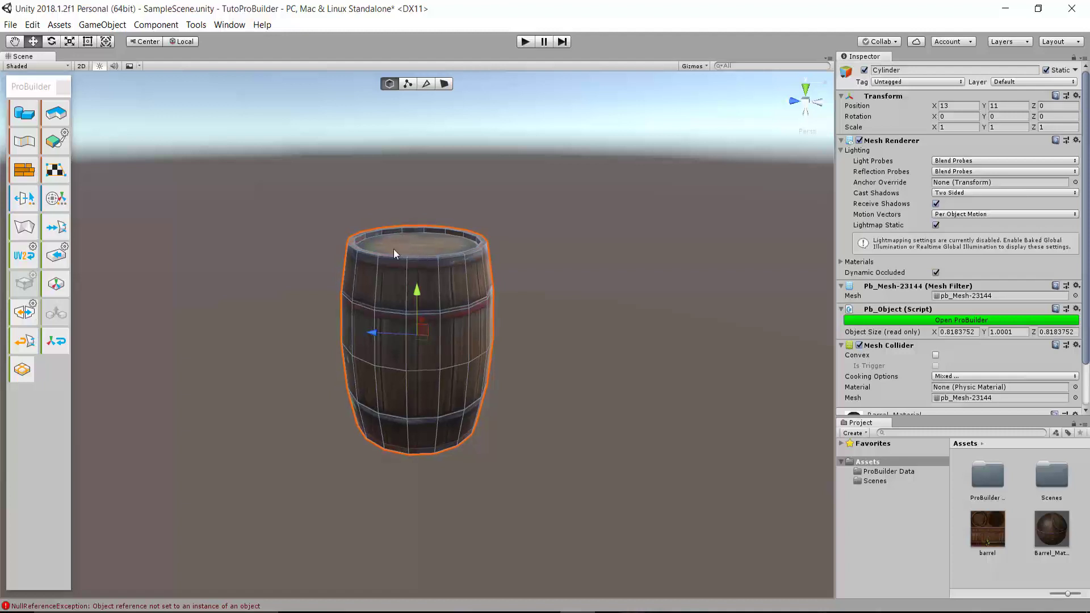
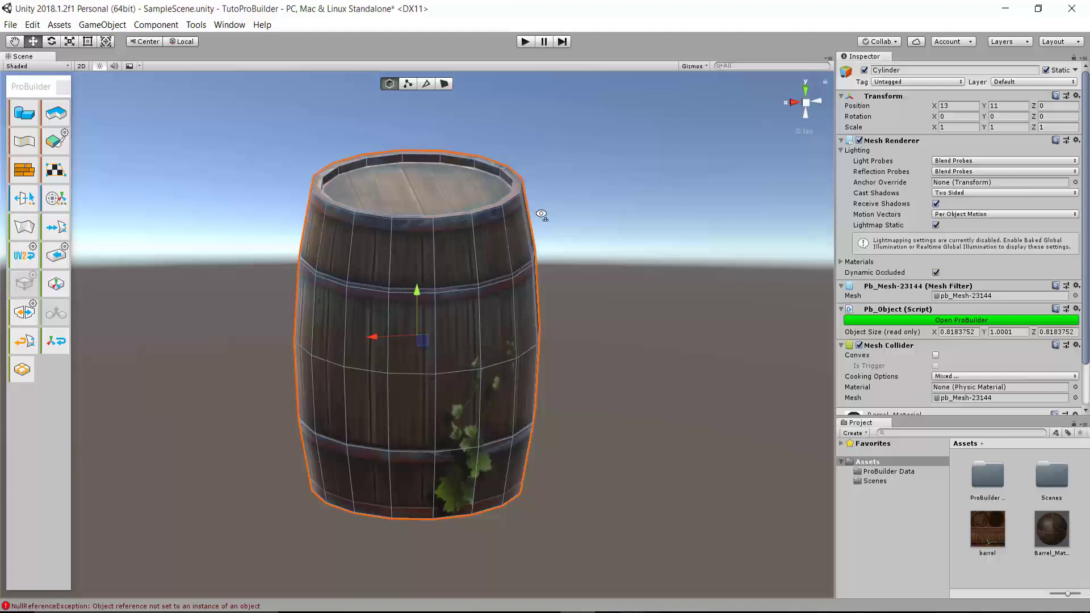
Orbit the view to see the textured barrel from the side and another angle.
mouse_move(555, 326)
alt+mouse_down()
mouse_move(553, 316)
mouse_move(513, 335)
alt+mouse_up()
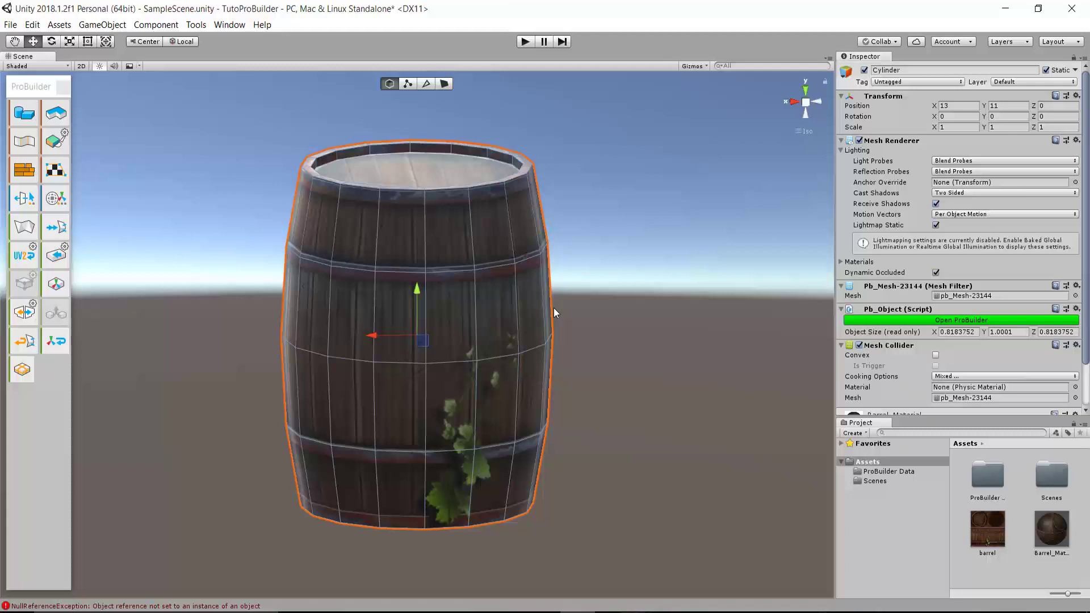
mouse_move(461, 295)
alt+mouse_down()
mouse_move(686, 296)
mouse_move(761, 278)
alt+mouse_up()
Orbit up and down around the barrel to inspect its lid and hoop-banded sides.
mouse_move(653, 278)
alt+mouse_down()
mouse_move(604, 383)
mouse_move(668, 389)
alt+mouse_up()
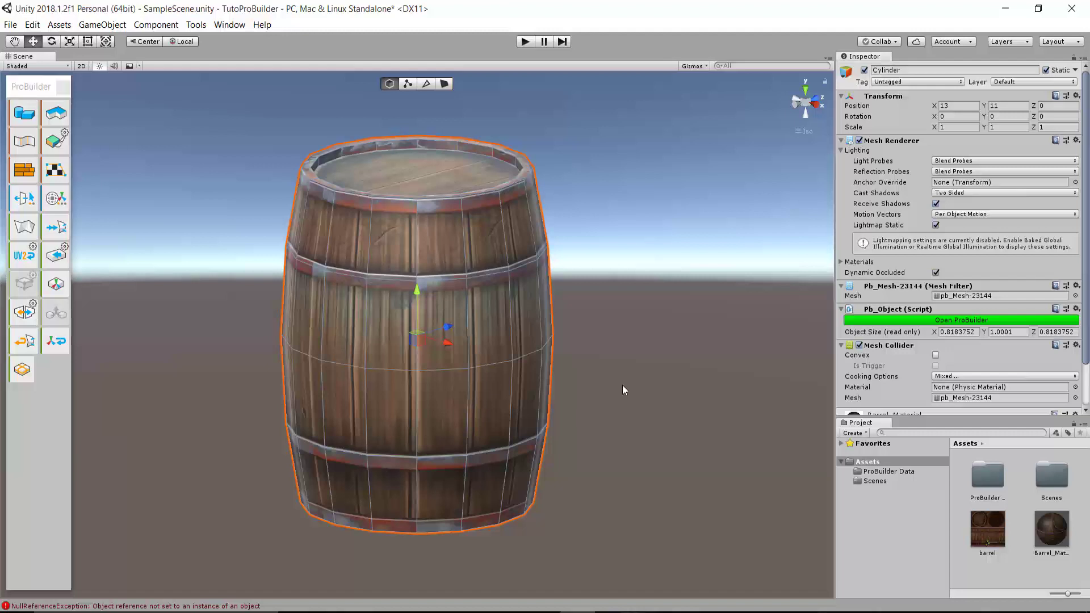
alt+drag(622, 385, 571, 336)
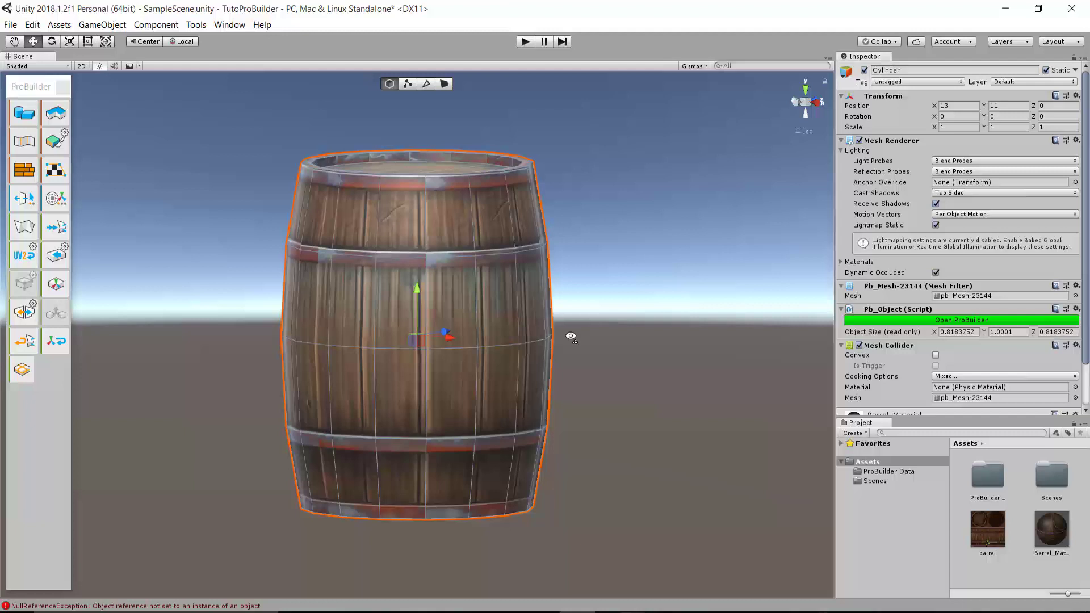
alt+drag(562, 336, 416, 312)
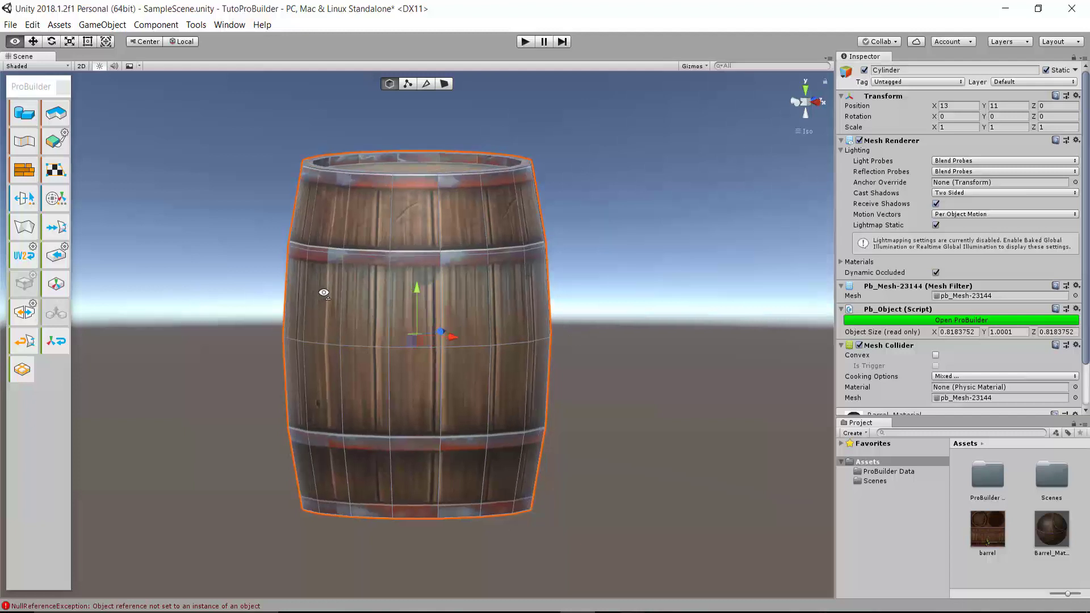
mouse_move(319, 299)
alt+mouse_down()
mouse_move(433, 318)
mouse_move(570, 317)
alt+mouse_up()
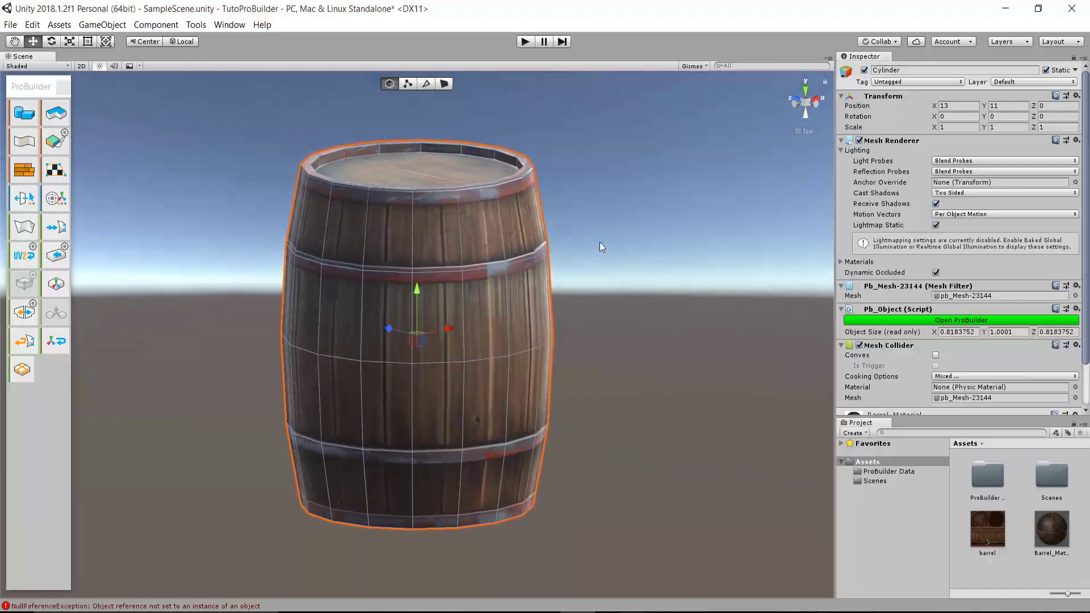